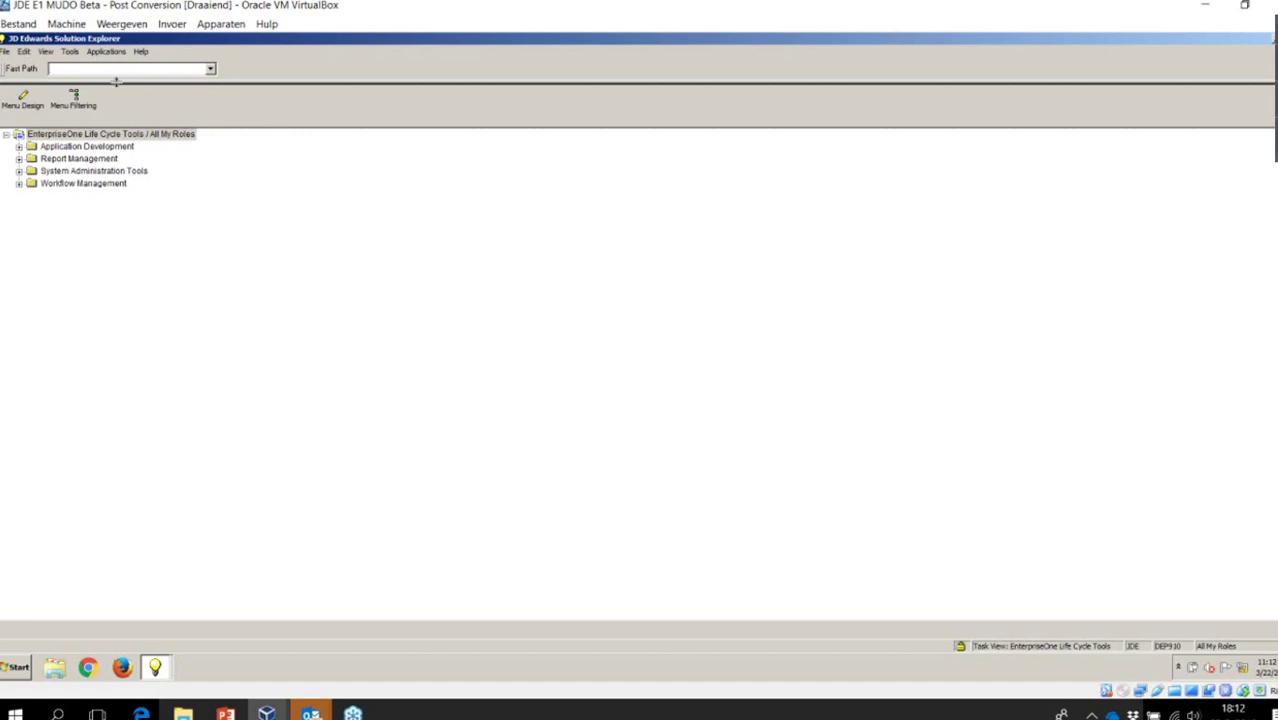
# - Open the PFZPM01 package list via Fast Path, then return to Solution Explorer and launch OMW
pyautogui.write('PFZPM01')
pyautogui.press('Return')
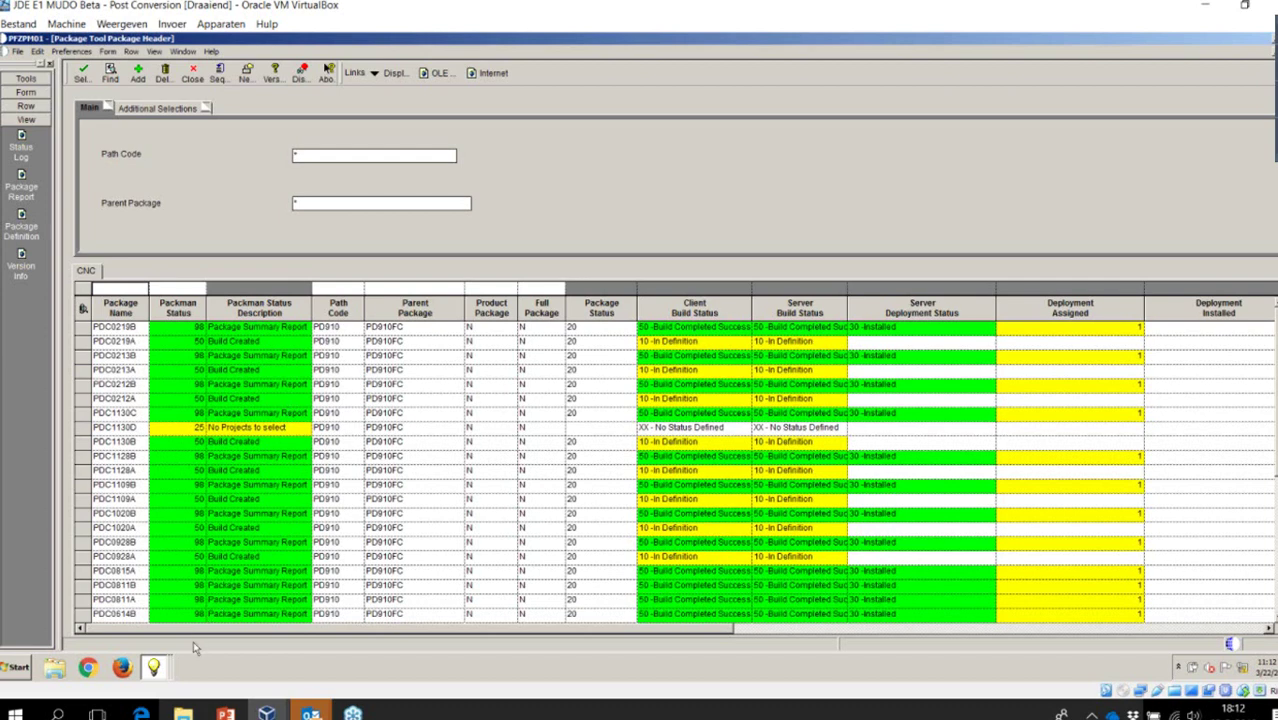
pyautogui.click(155, 668)
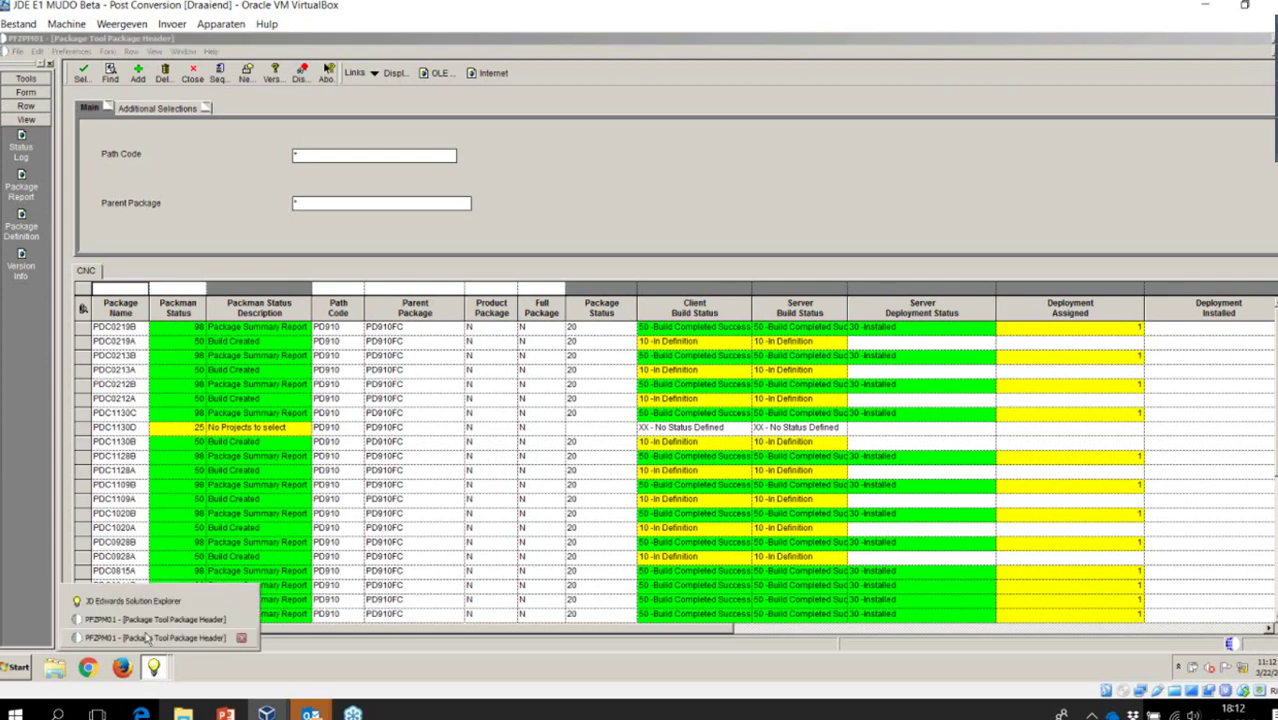
pyautogui.click(130, 601)
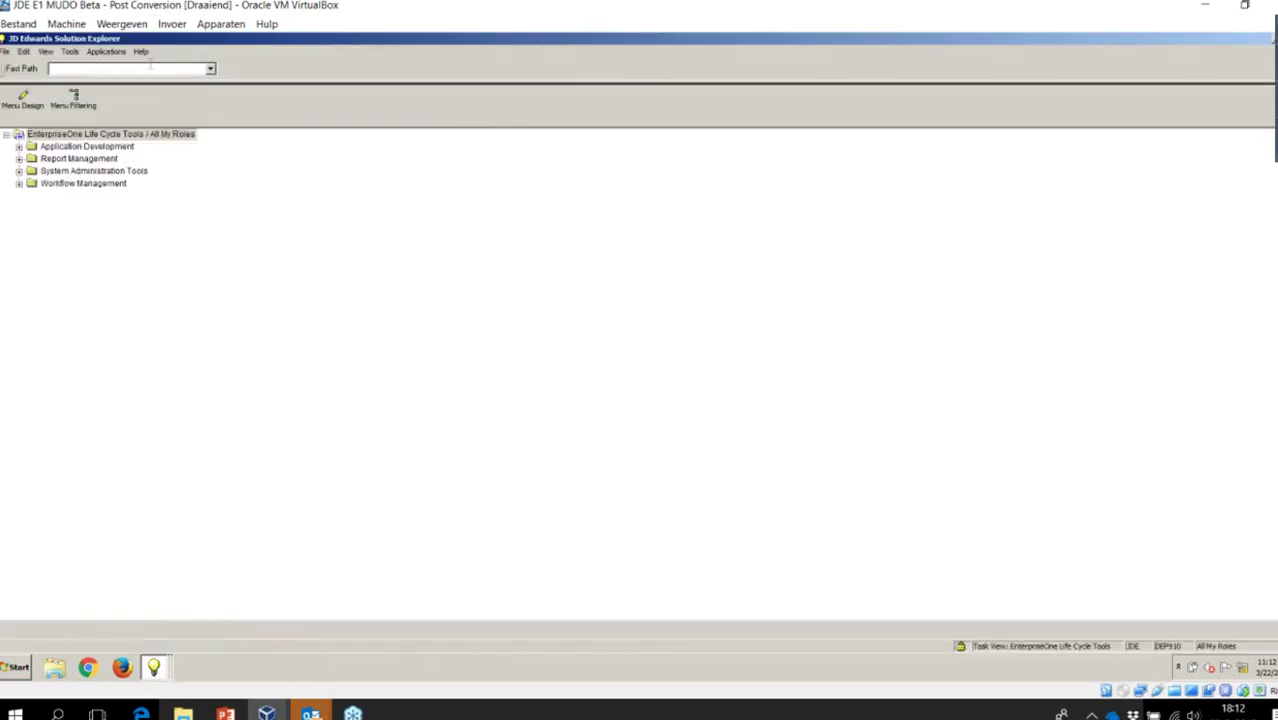
pyautogui.write('OMW')
pyautogui.press('Return')
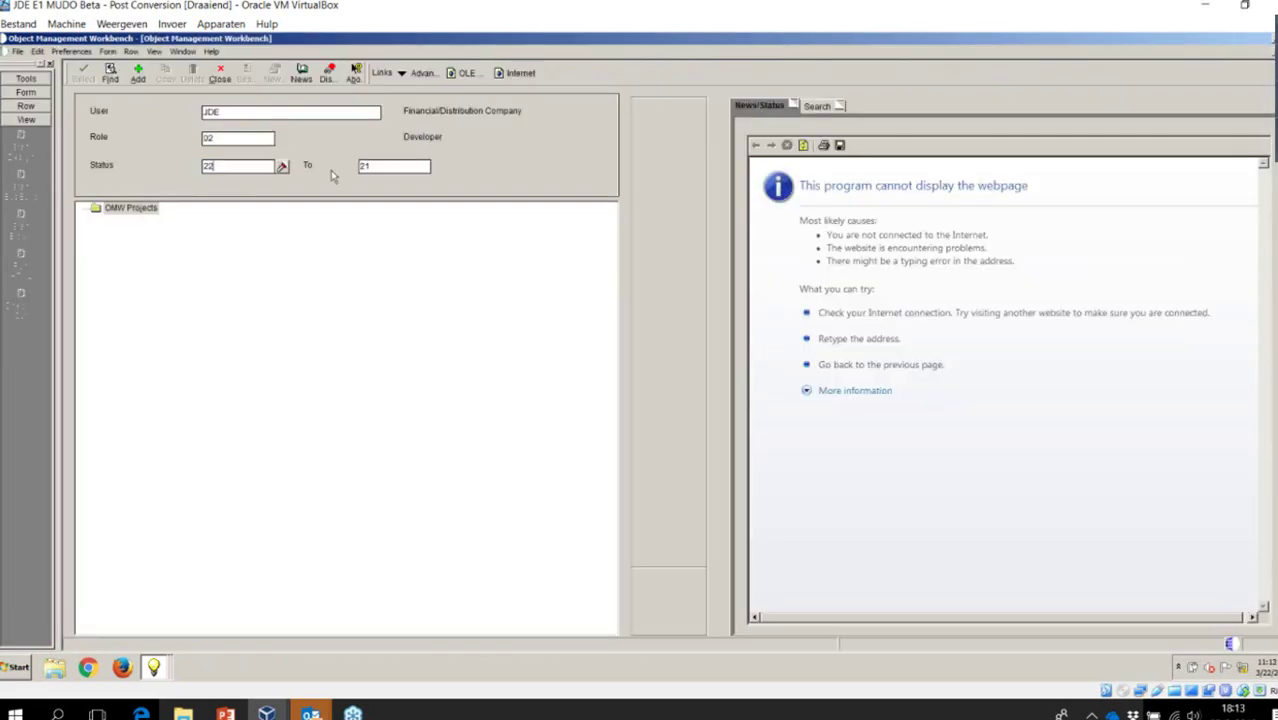
# - Set the project status upper limit to 22 and list the matching OMW projects
pyautogui.click(360, 170)
pyautogui.write('22')
pyautogui.click(111, 72)
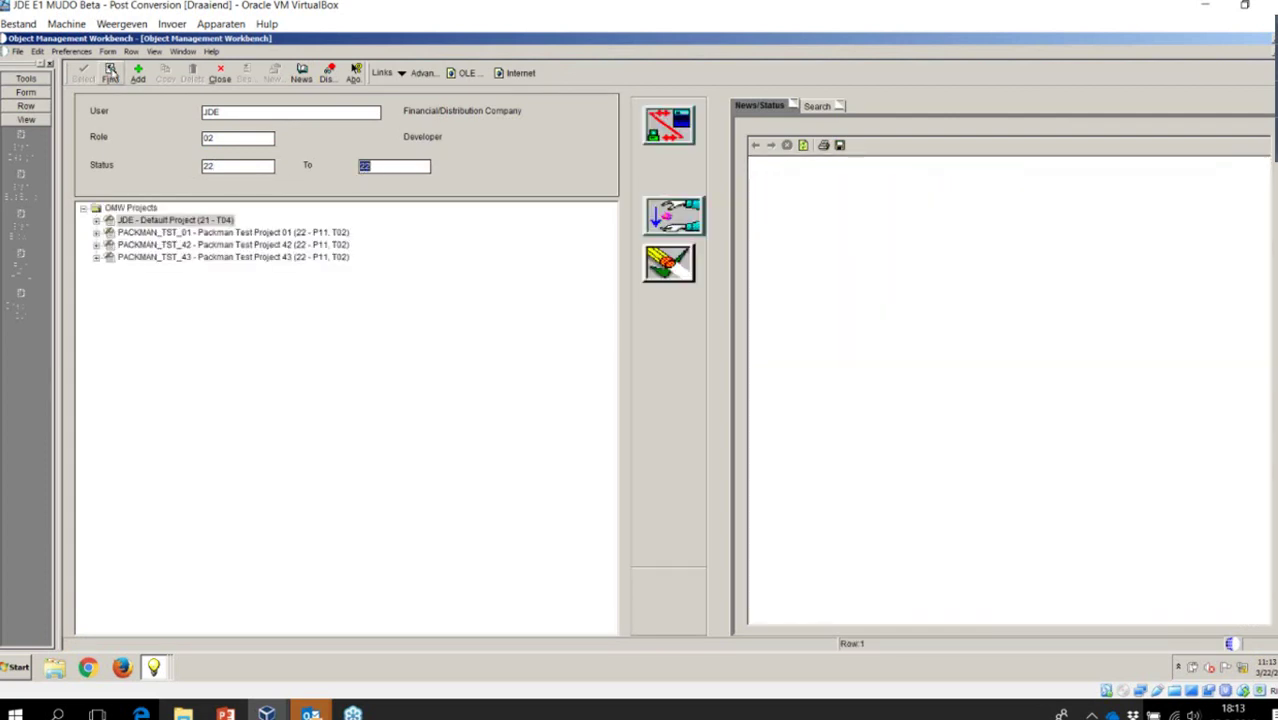
# - Expand PACKMAN_TST_01 and PACKMAN_TST_42 along with their Objects nodes
pyautogui.click(96, 232)
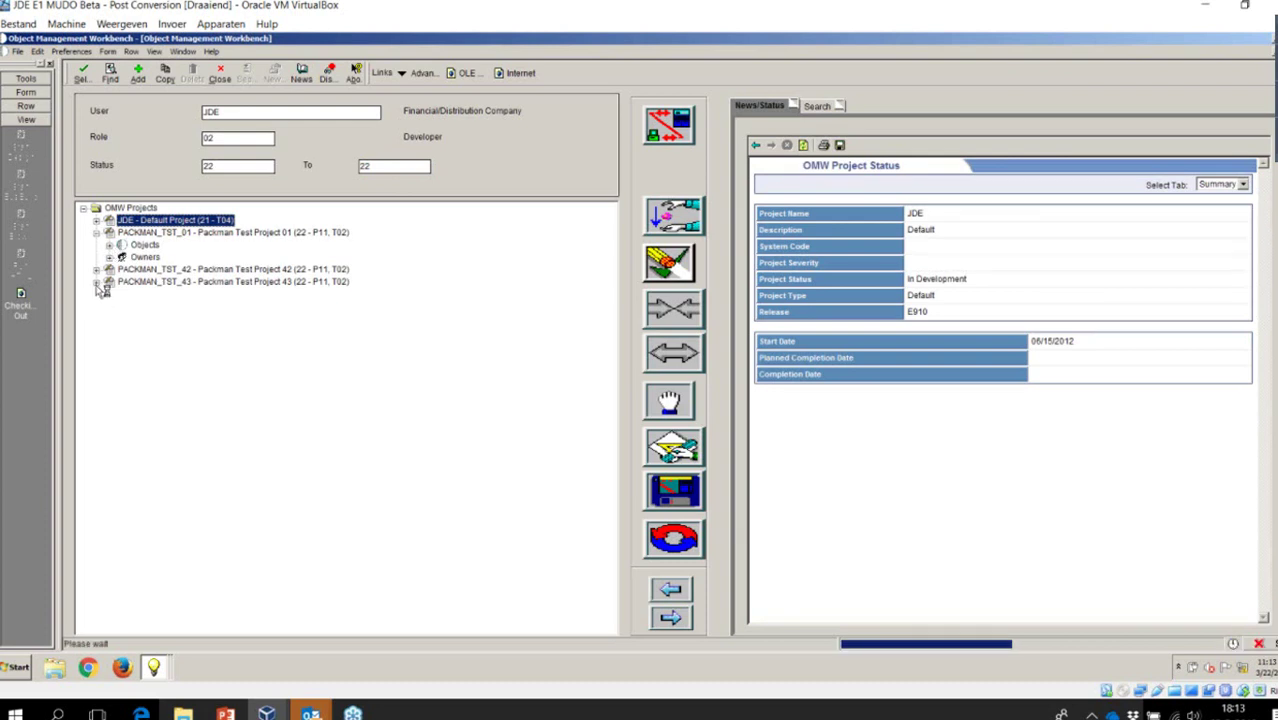
pyautogui.click(110, 245)
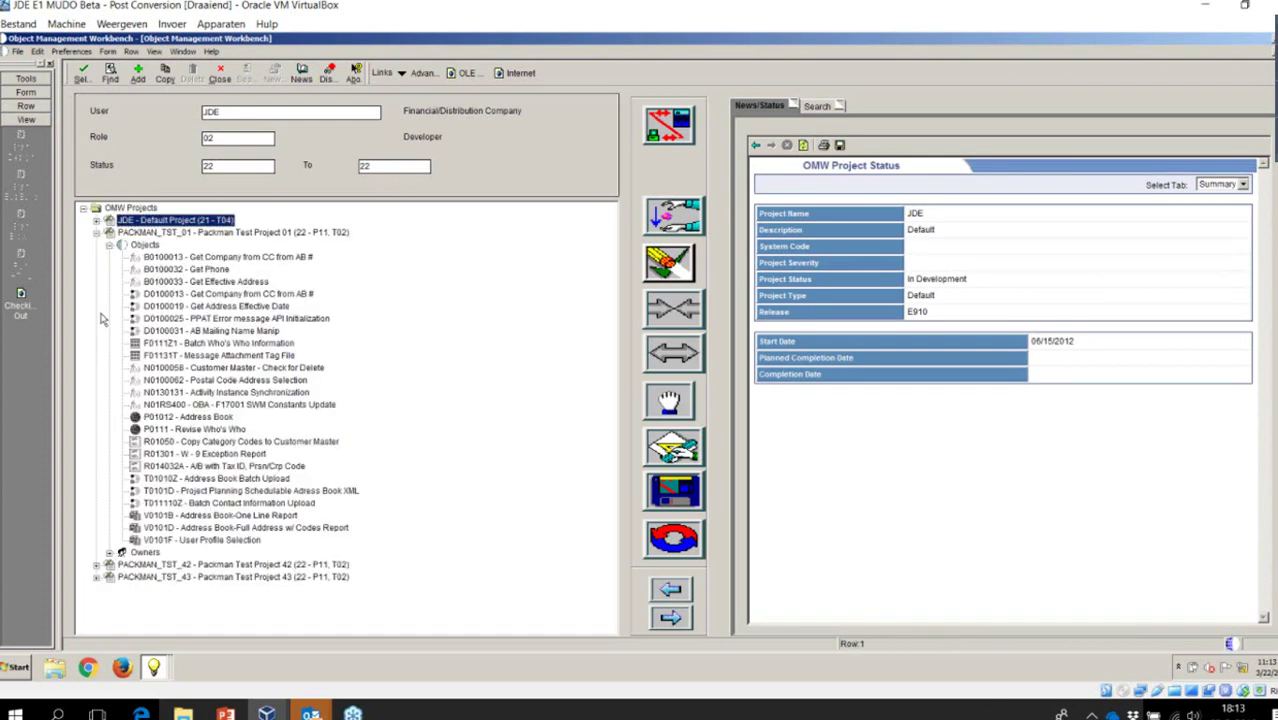
pyautogui.click(96, 566)
pyautogui.click(110, 577)
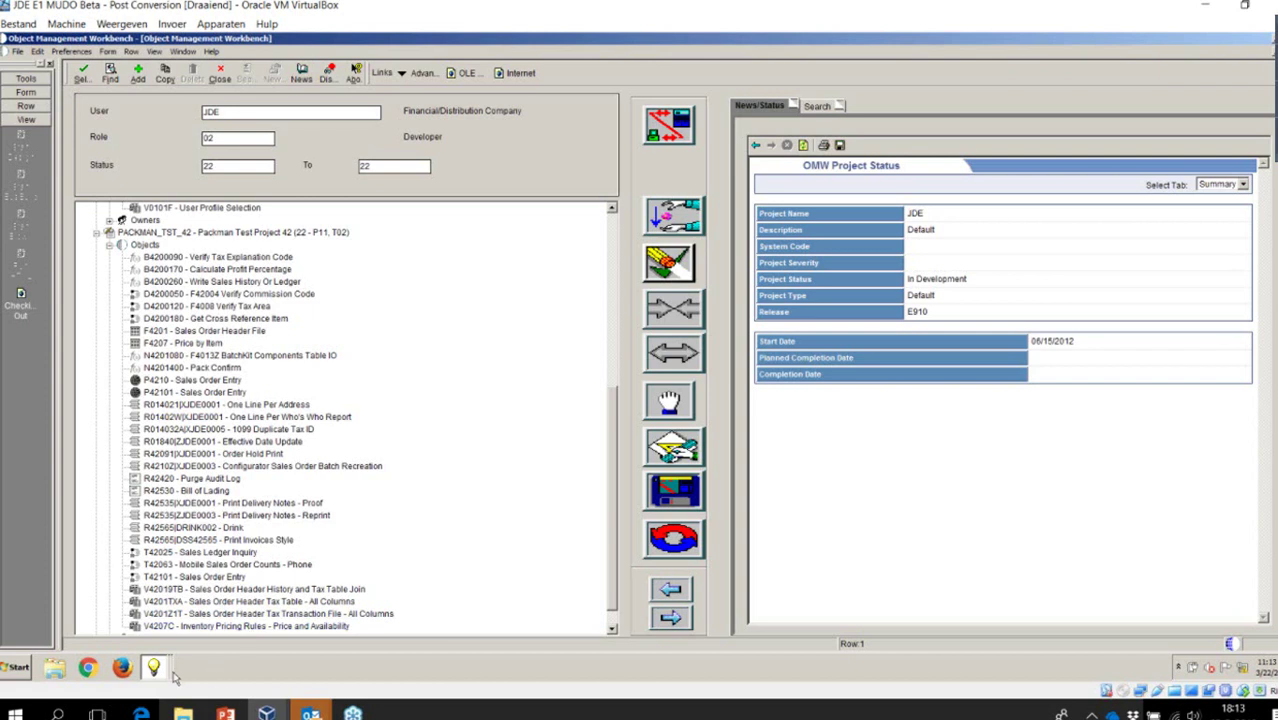
pyautogui.moveTo(158, 674)
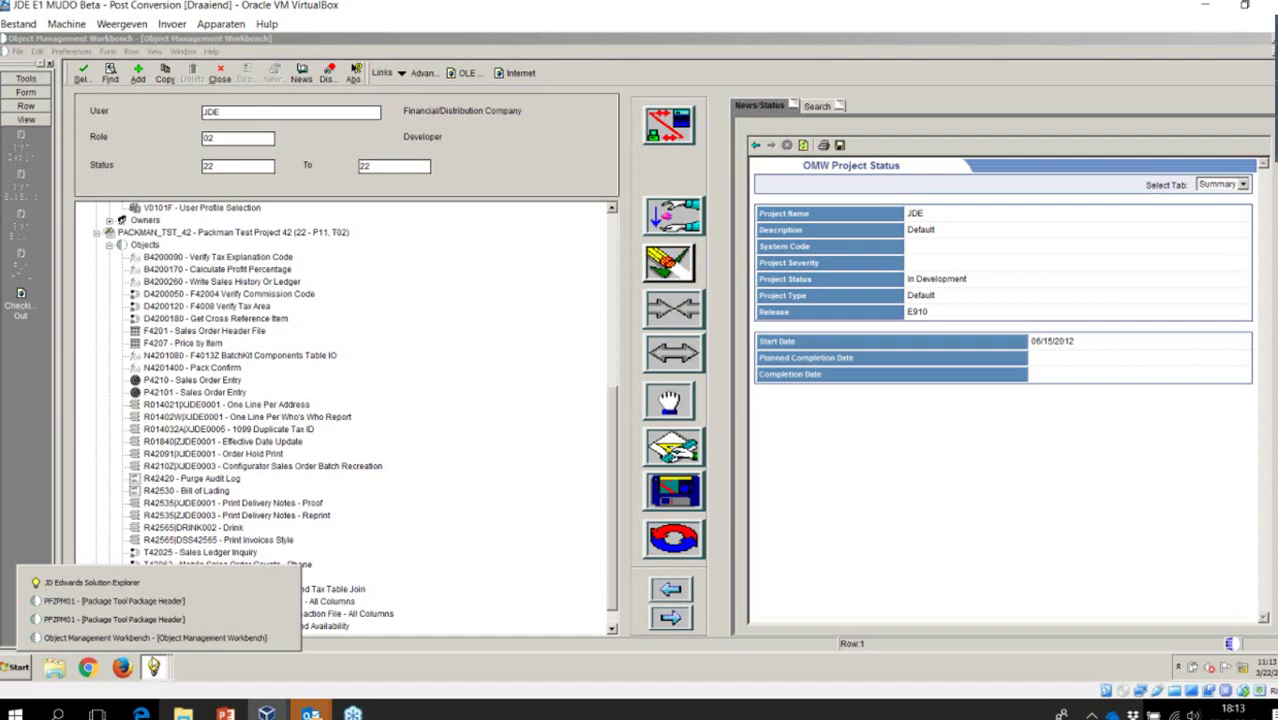
# - Start a new package header in the package list window with path code PD910
pyautogui.click(113, 602)
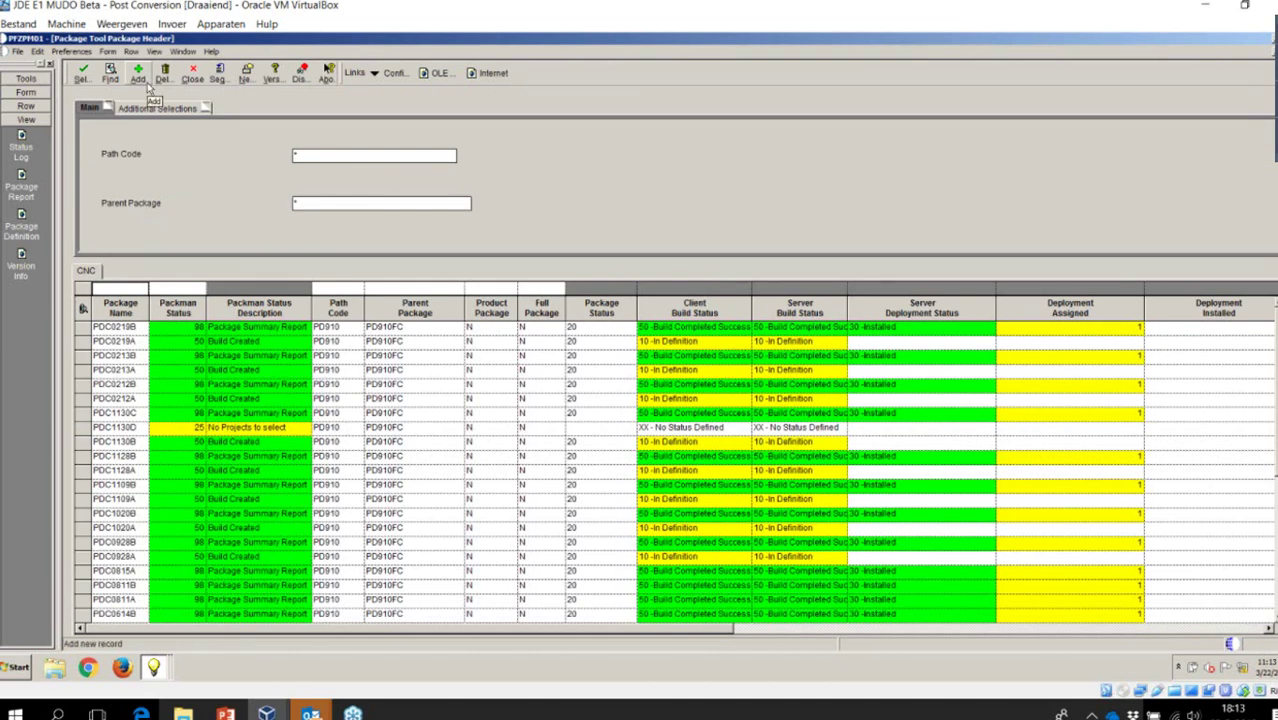
pyautogui.click(138, 74)
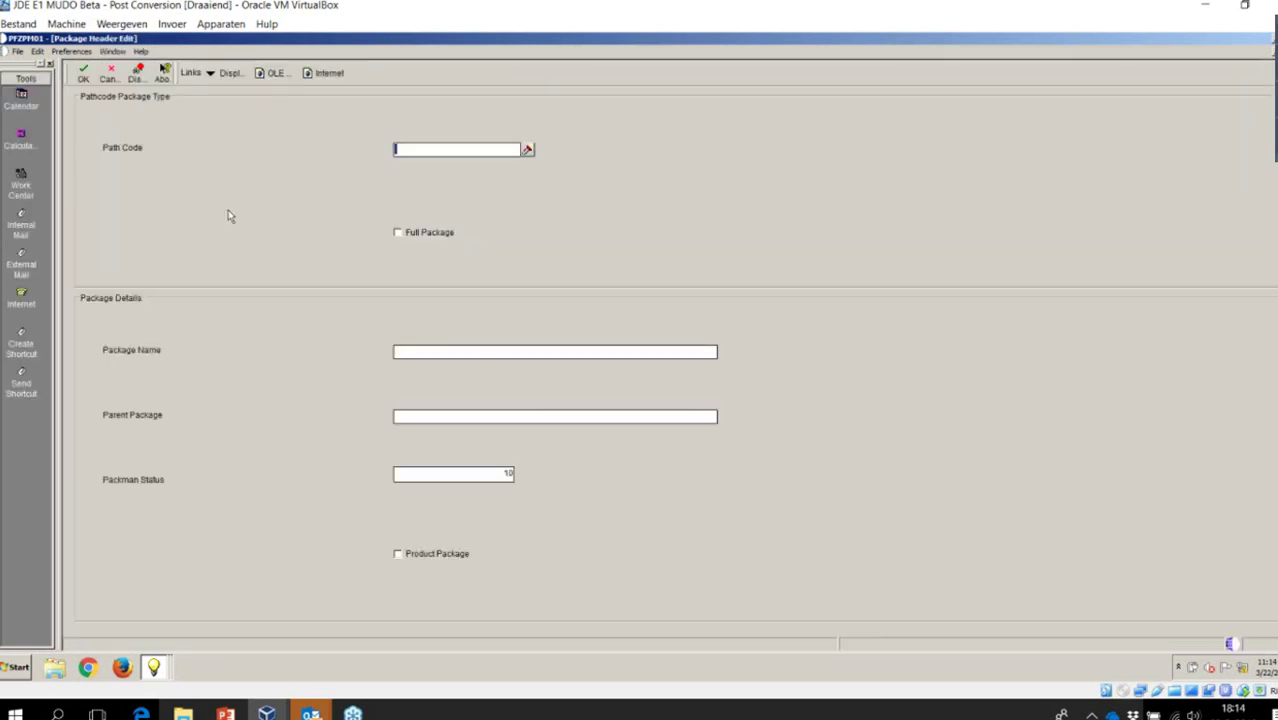
pyautogui.write('PD910')
pyautogui.press('Tab')
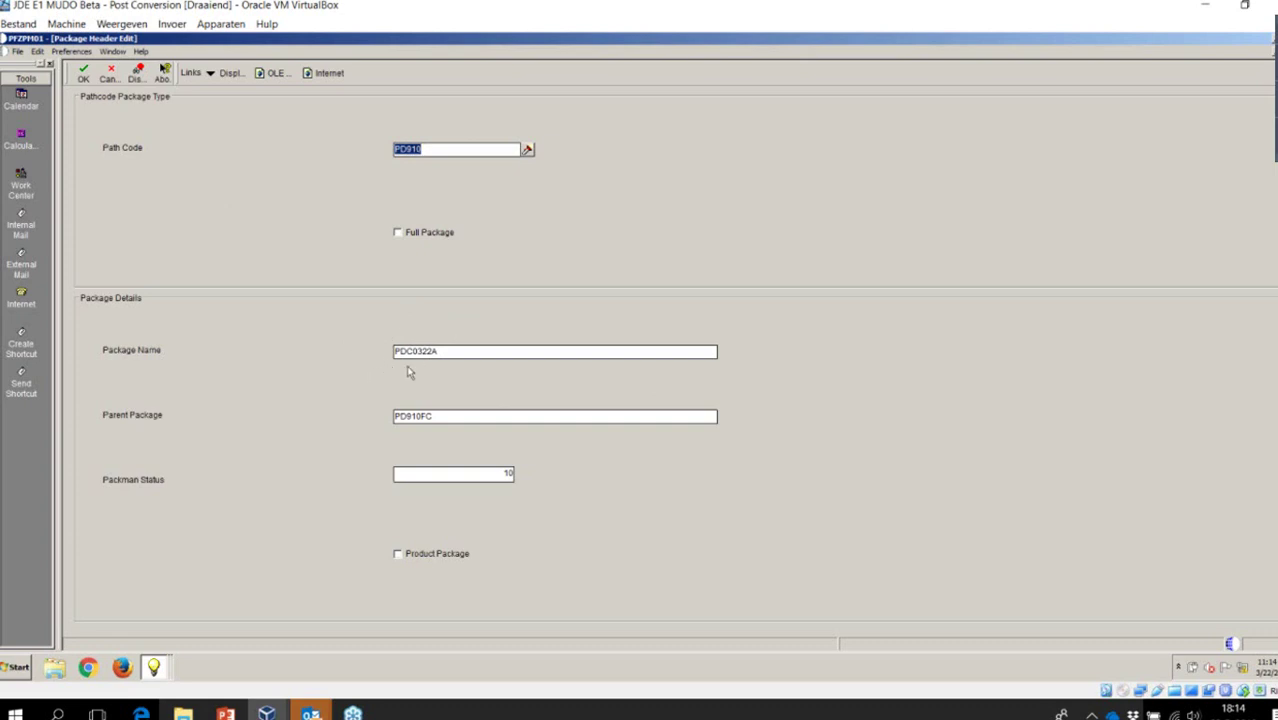
# - Review the generated package name PDC0322A, highlighting its PD prefix and C letter
pyautogui.moveTo(396, 351); pyautogui.dragTo(407, 351)
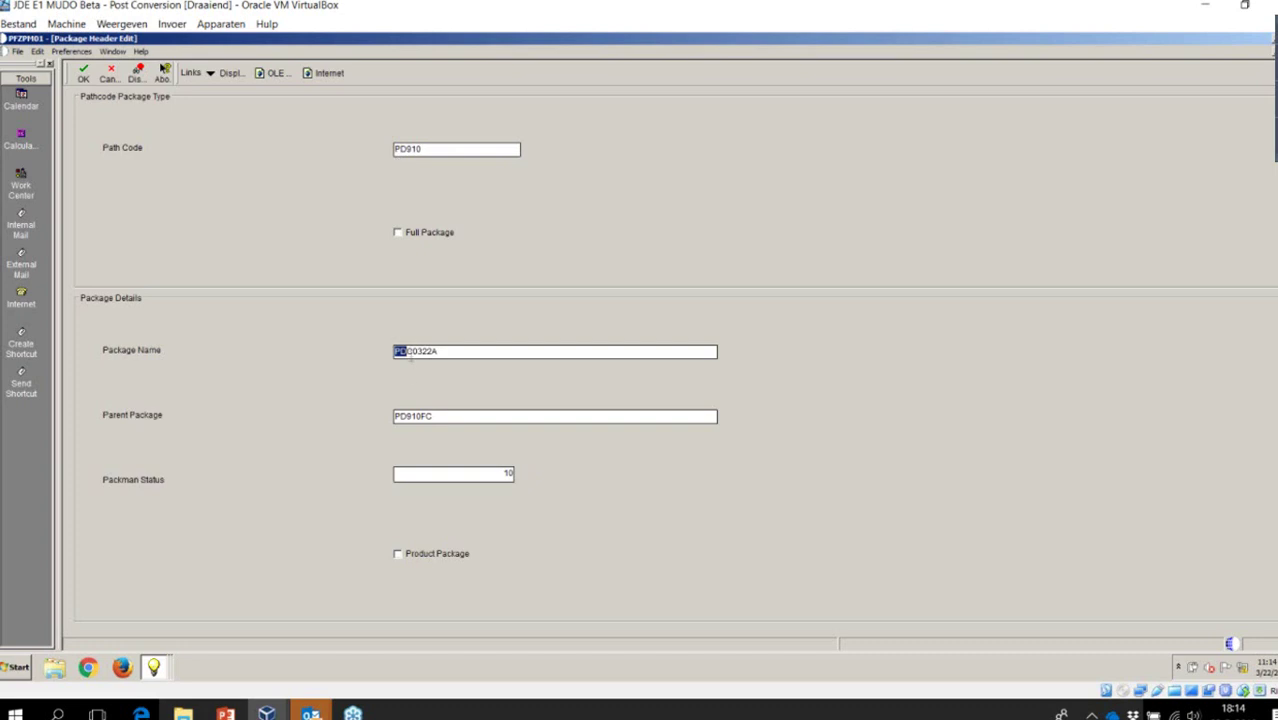
pyautogui.moveTo(406, 351); pyautogui.dragTo(412, 351)
pyautogui.click(446, 352)
# - Save package header PDC0322A, select its row and bring up the Row exit menu
pyautogui.click(84, 76)
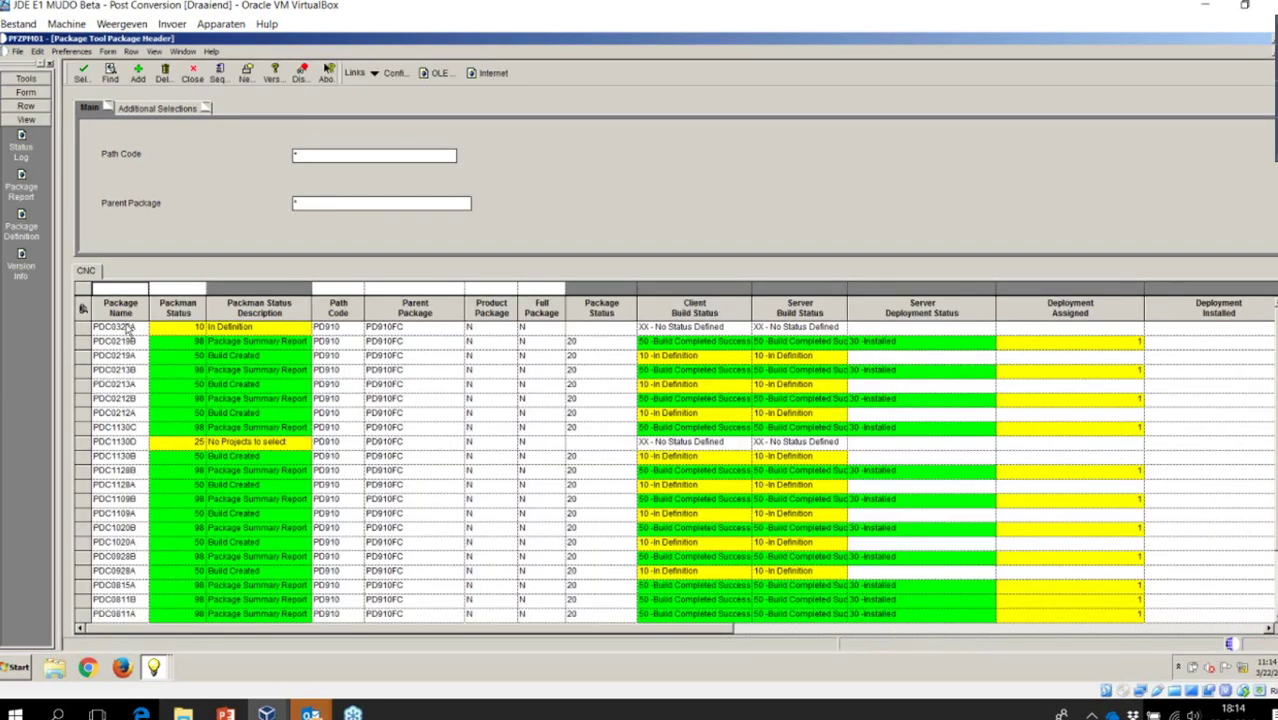
pyautogui.click(128, 328)
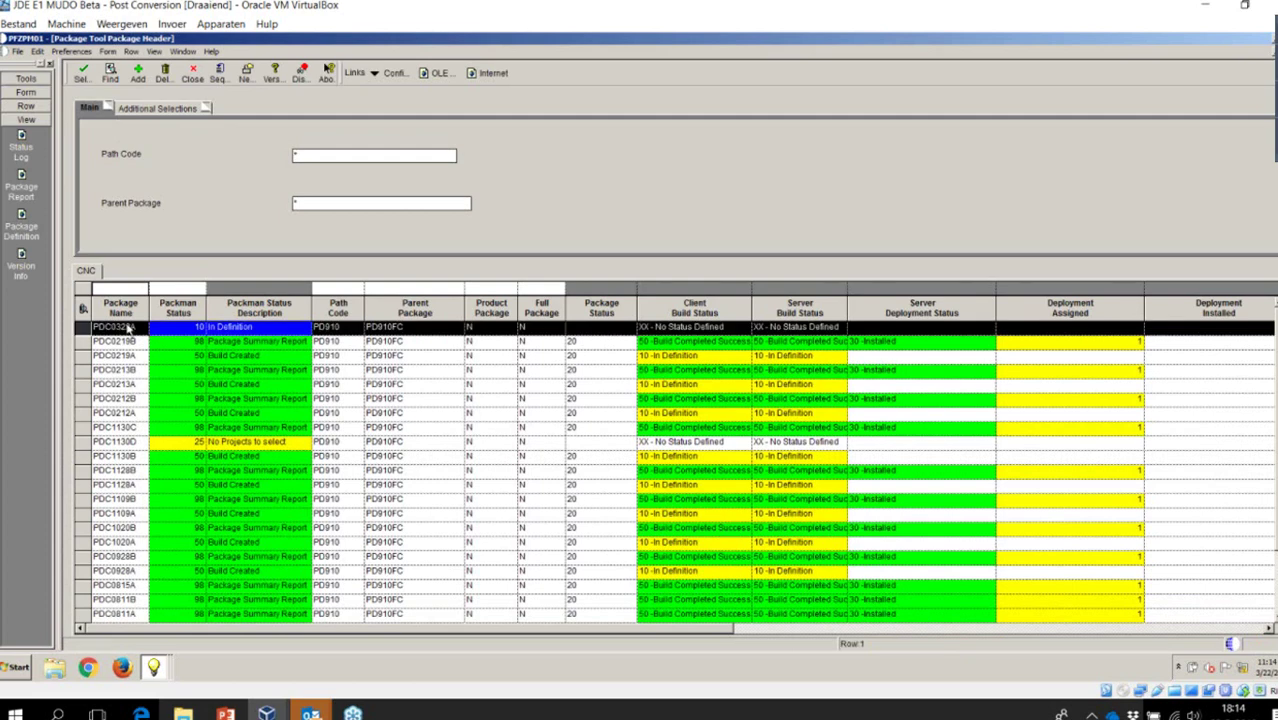
pyautogui.click(36, 106)
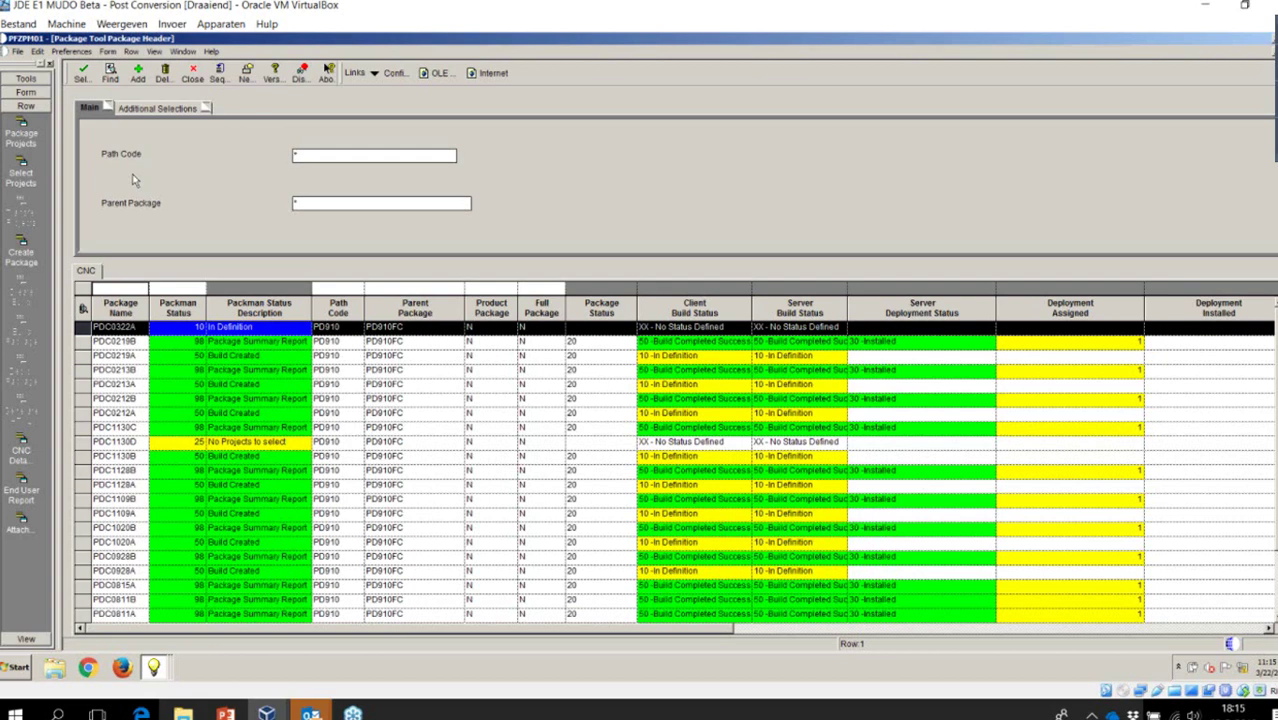
# - Check PDC0322A's empty project list, run Select Projects, then open the Papercut mail viewer
pyautogui.click(20, 135)
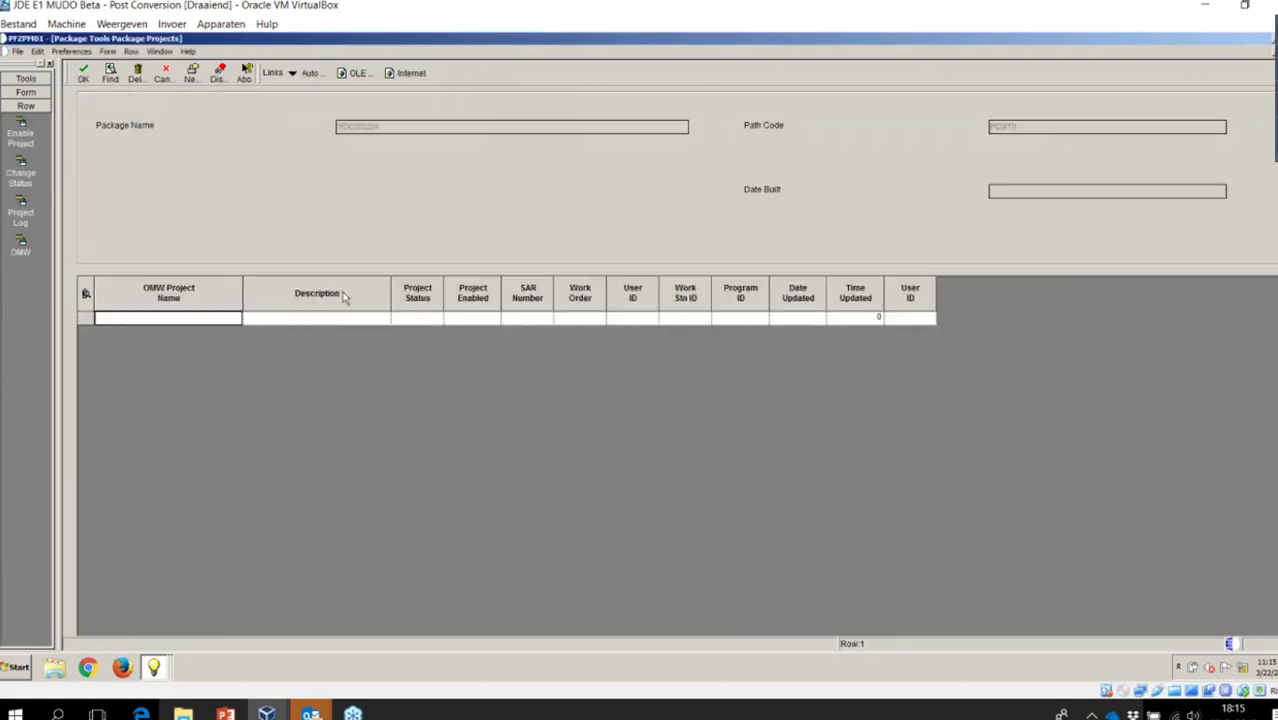
pyautogui.click(165, 72)
pyautogui.click(23, 177)
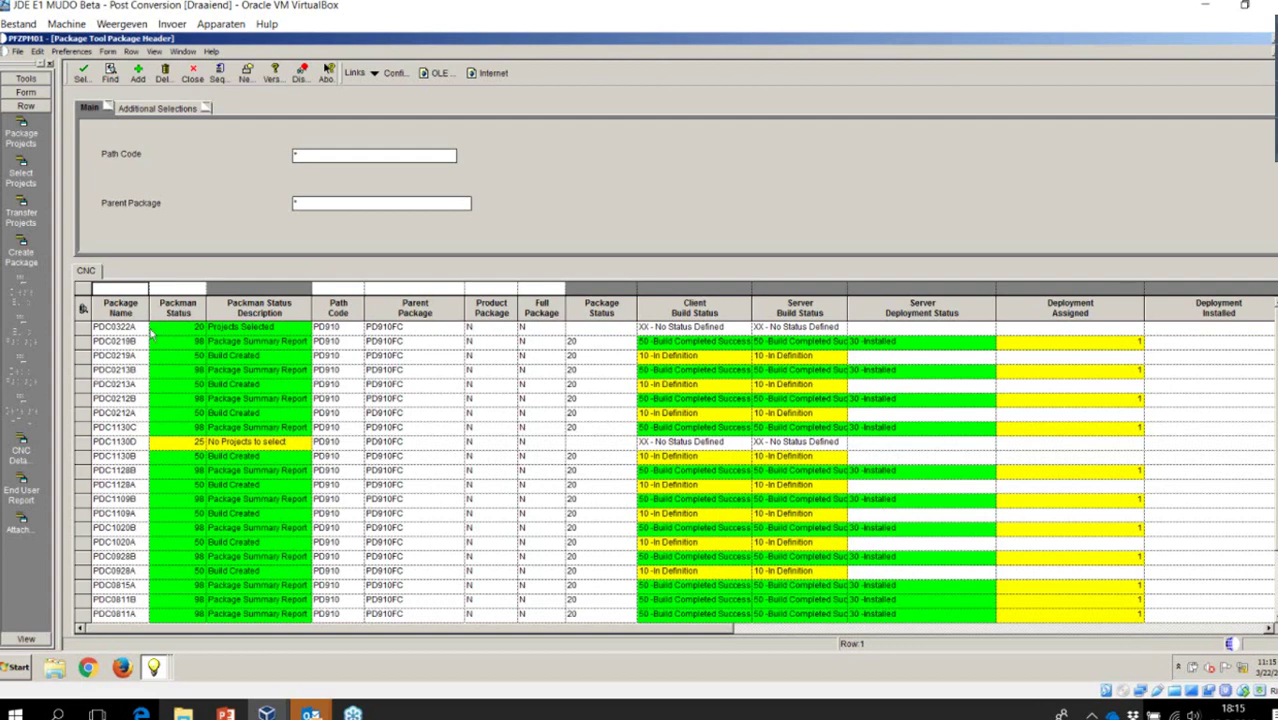
pyautogui.click(1178, 667)
pyautogui.click(1188, 610)
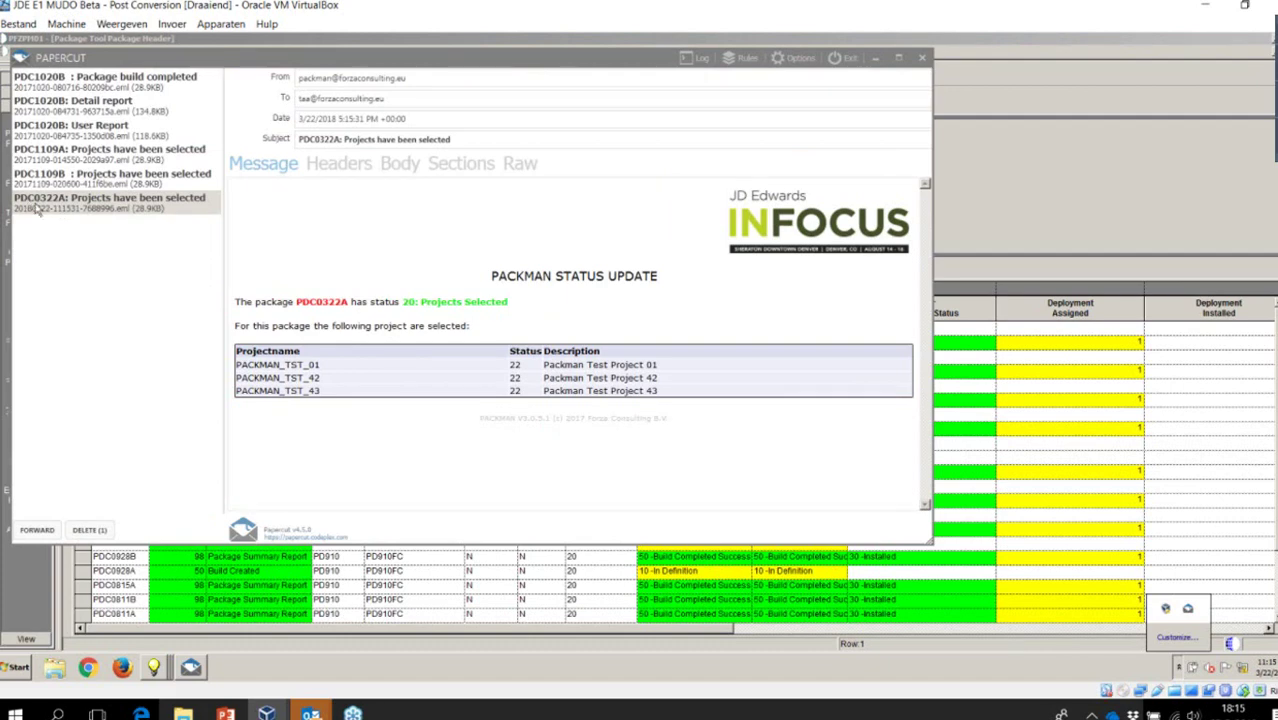
pyautogui.click(393, 328)
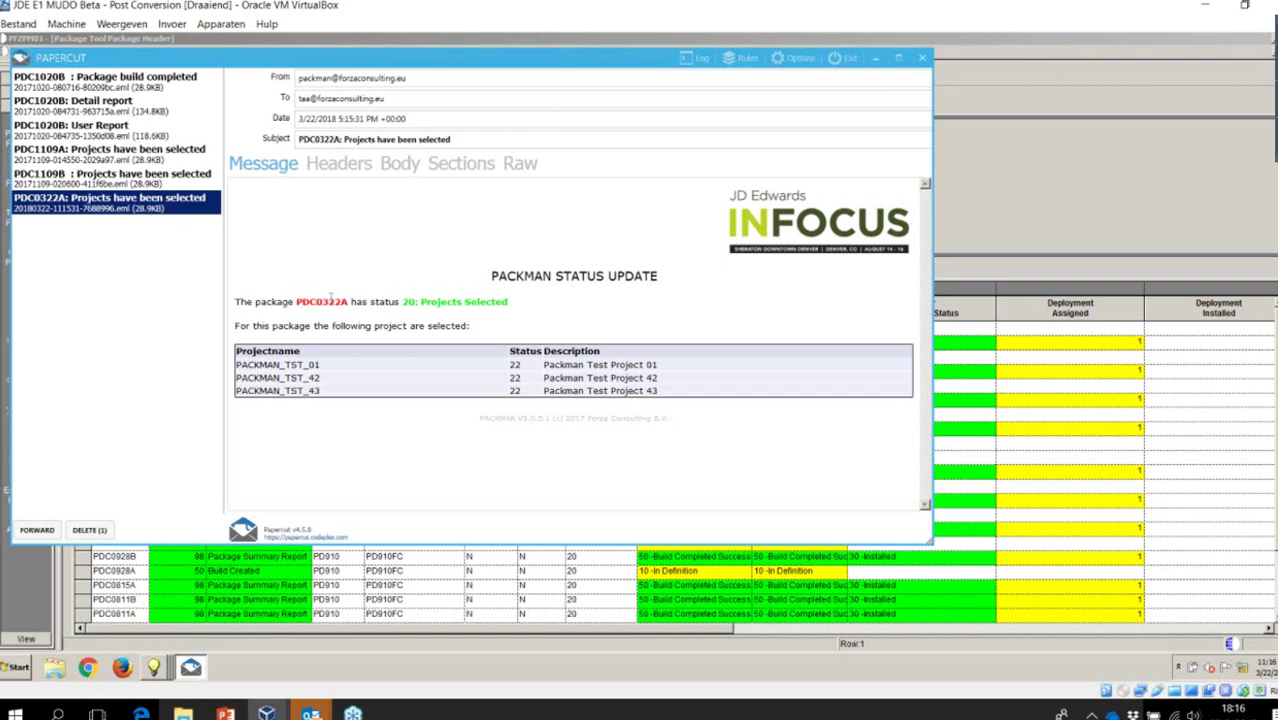
pyautogui.moveTo(347, 302); pyautogui.dragTo(298, 303)
# - Dismiss the mail viewer and transfer the selected projects for PDC0322A
pyautogui.click(874, 62)
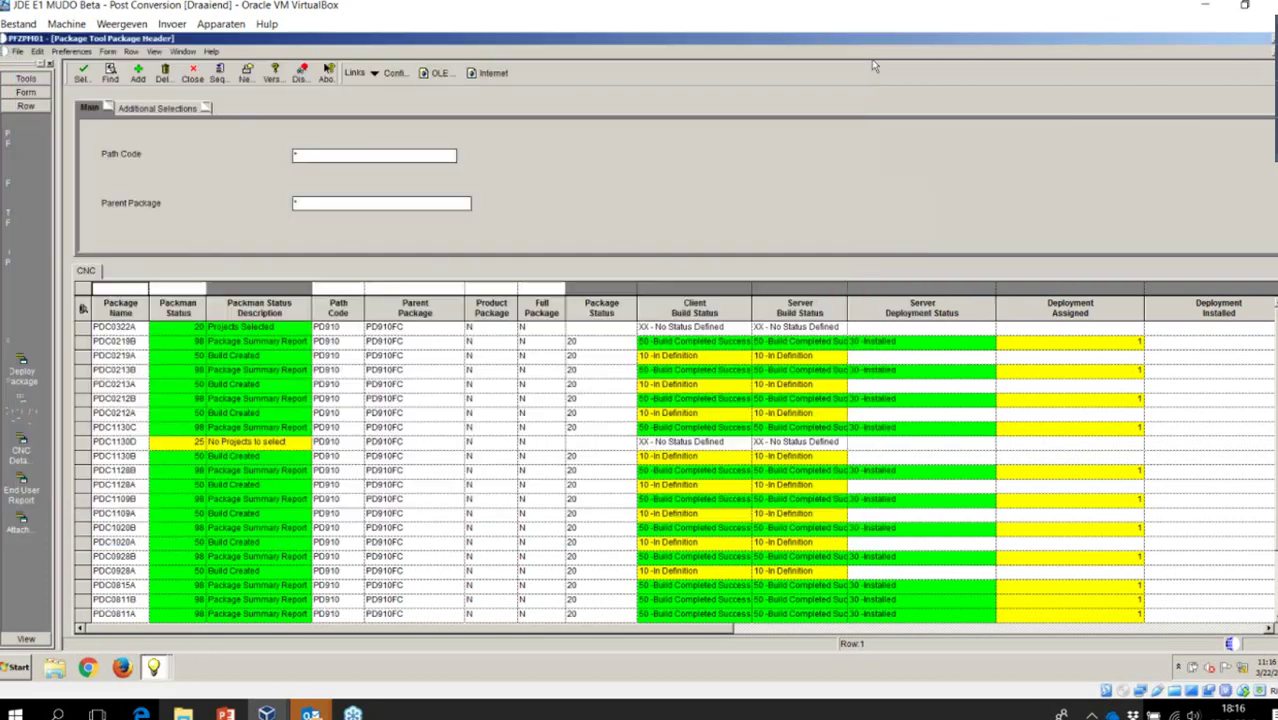
pyautogui.click(113, 333)
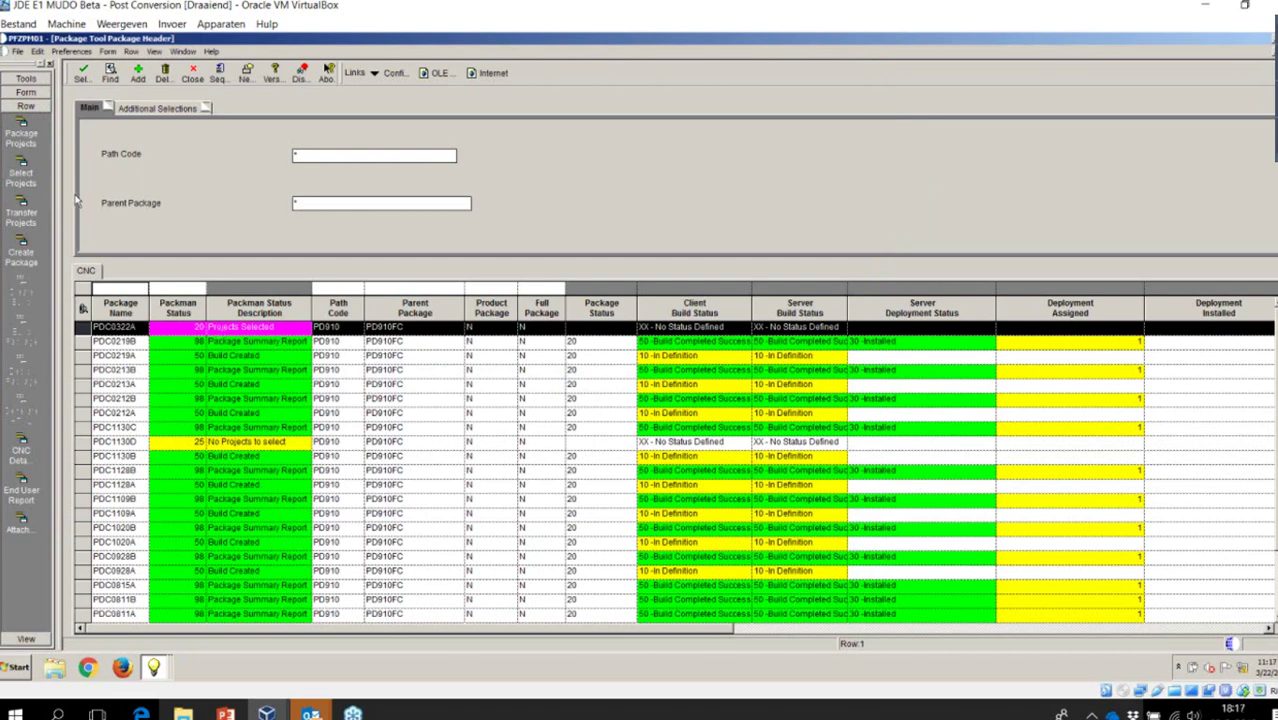
pyautogui.click(22, 216)
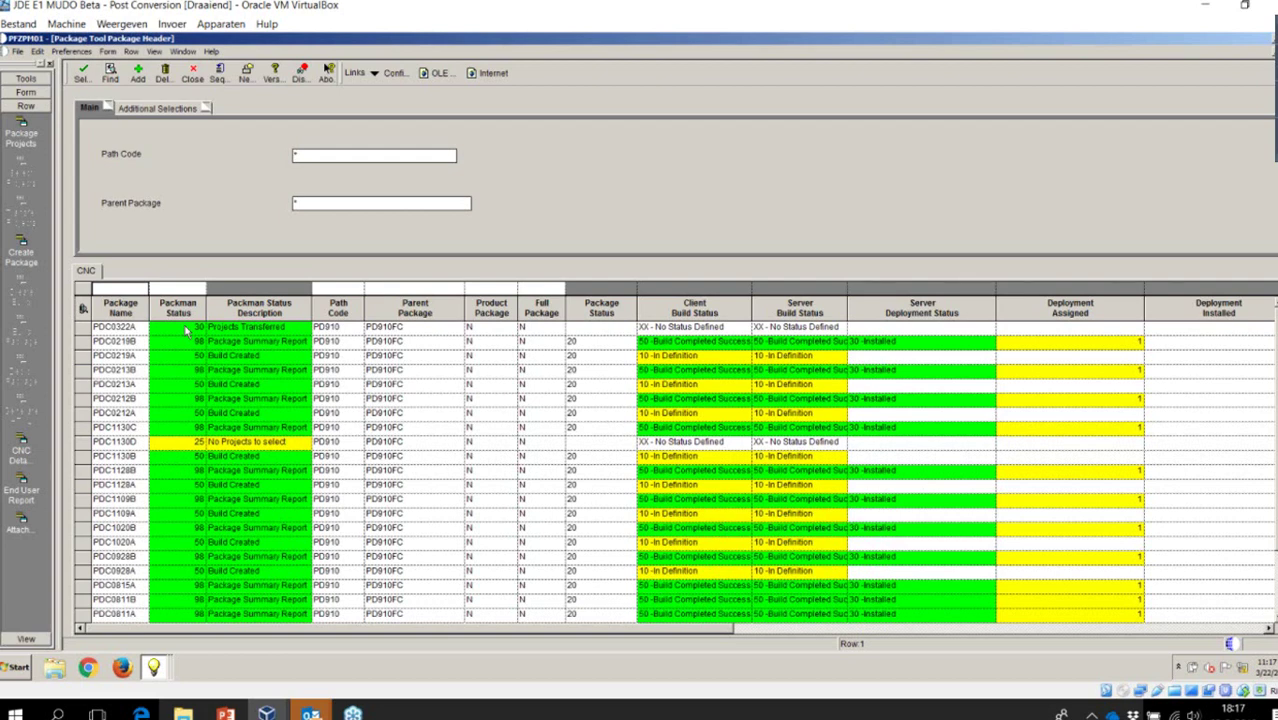
# - Reselect PDC0322A and review its attached PACKMAN_TST projects, now at status 23
pyautogui.click(184, 330)
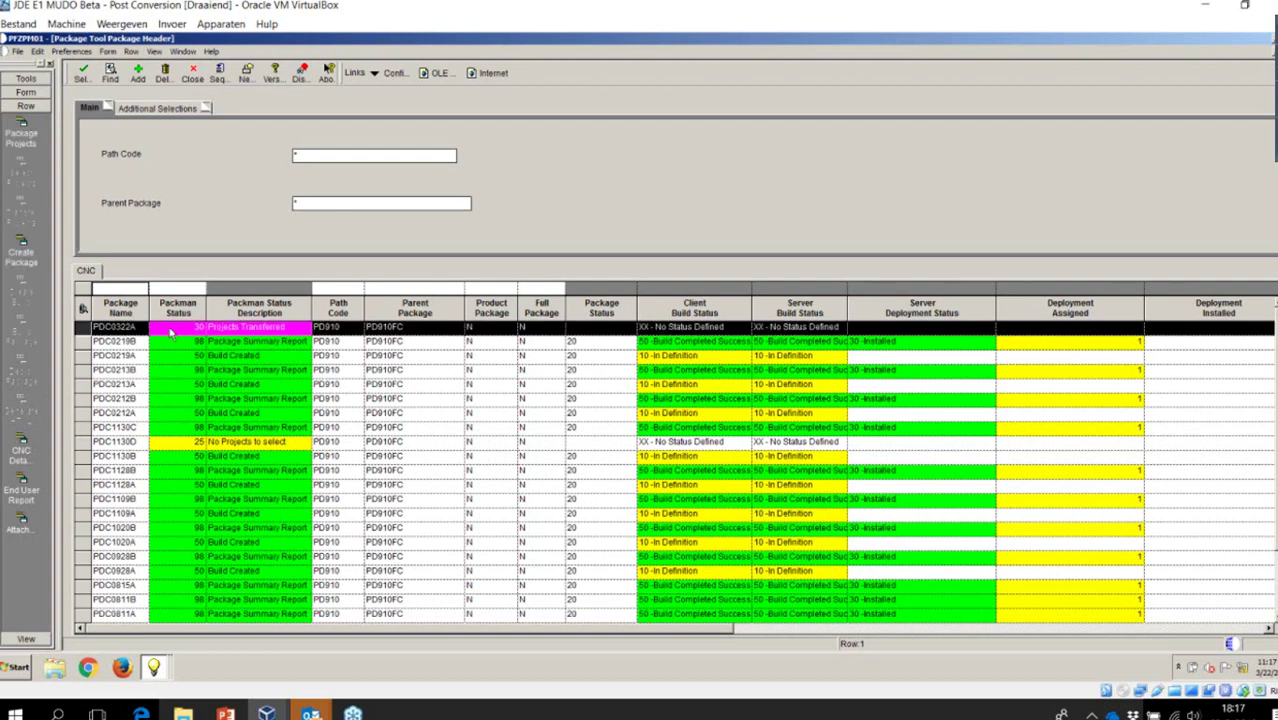
pyautogui.click(20, 137)
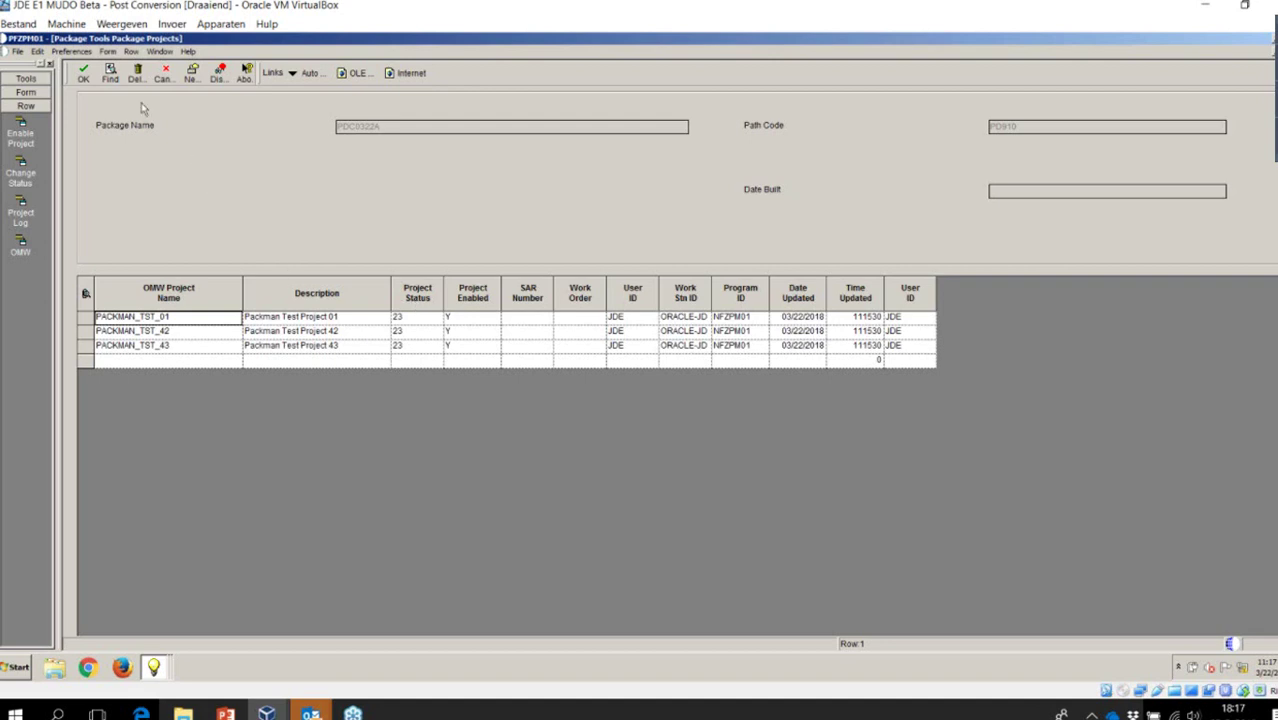
pyautogui.click(162, 80)
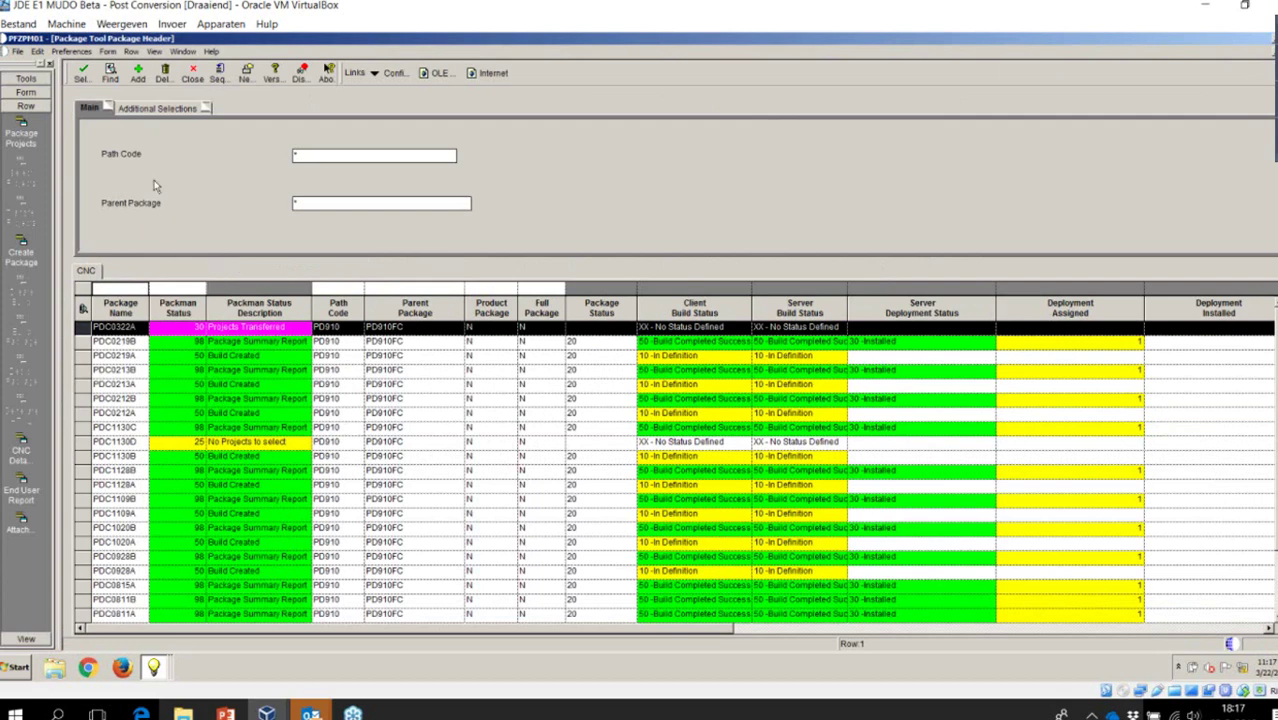
# - Create update package PDC0322A, reviewing its objects, features and domestic-plus-Dutch languages, then End
pyautogui.click(21, 257)
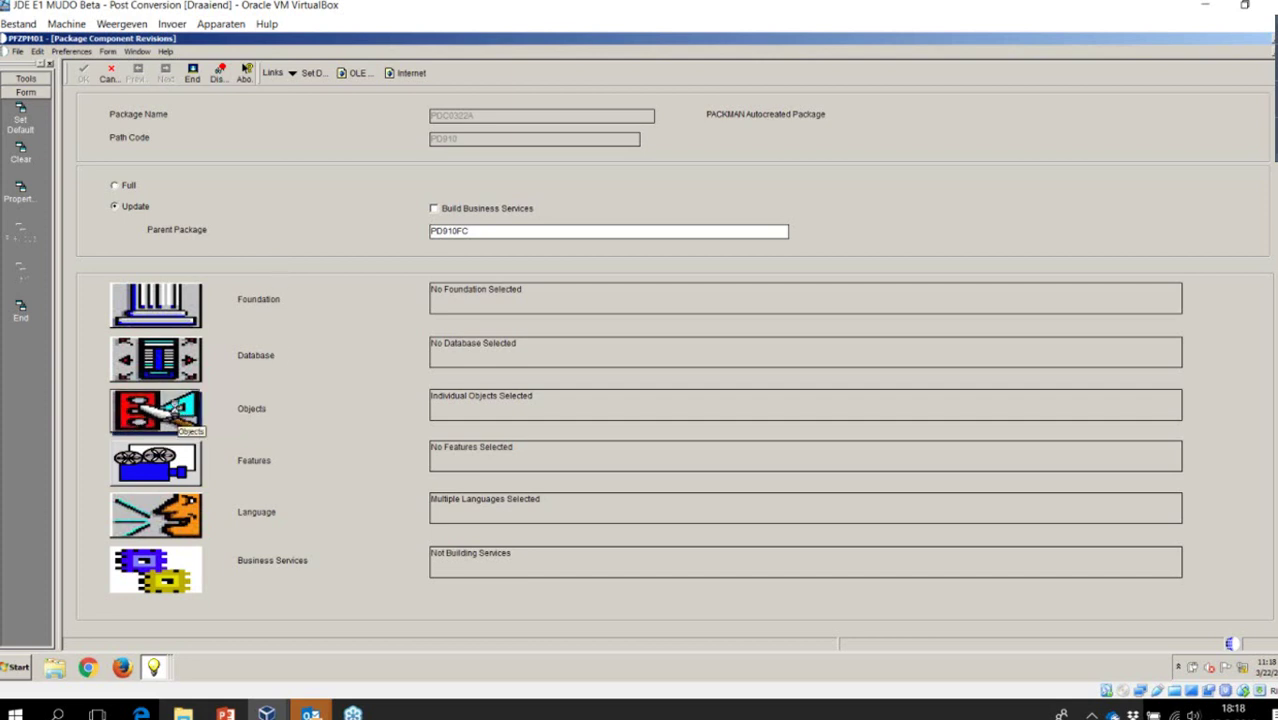
pyautogui.click(177, 418)
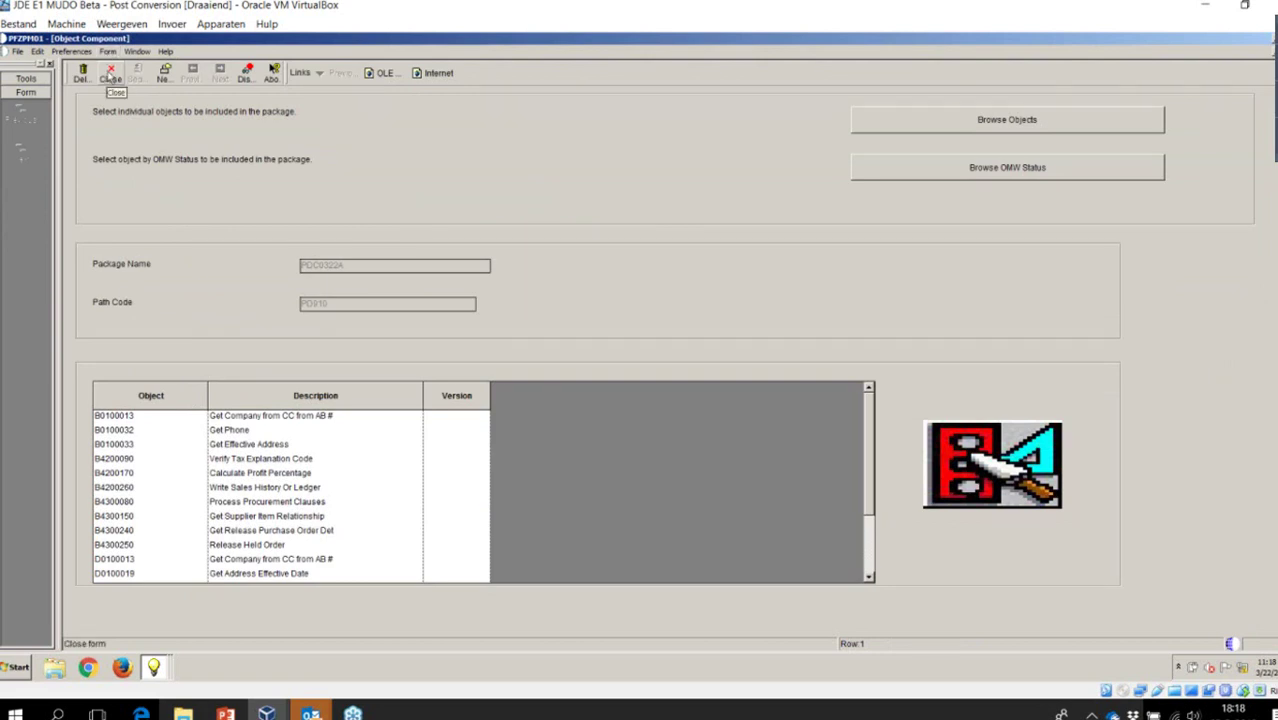
pyautogui.click(110, 77)
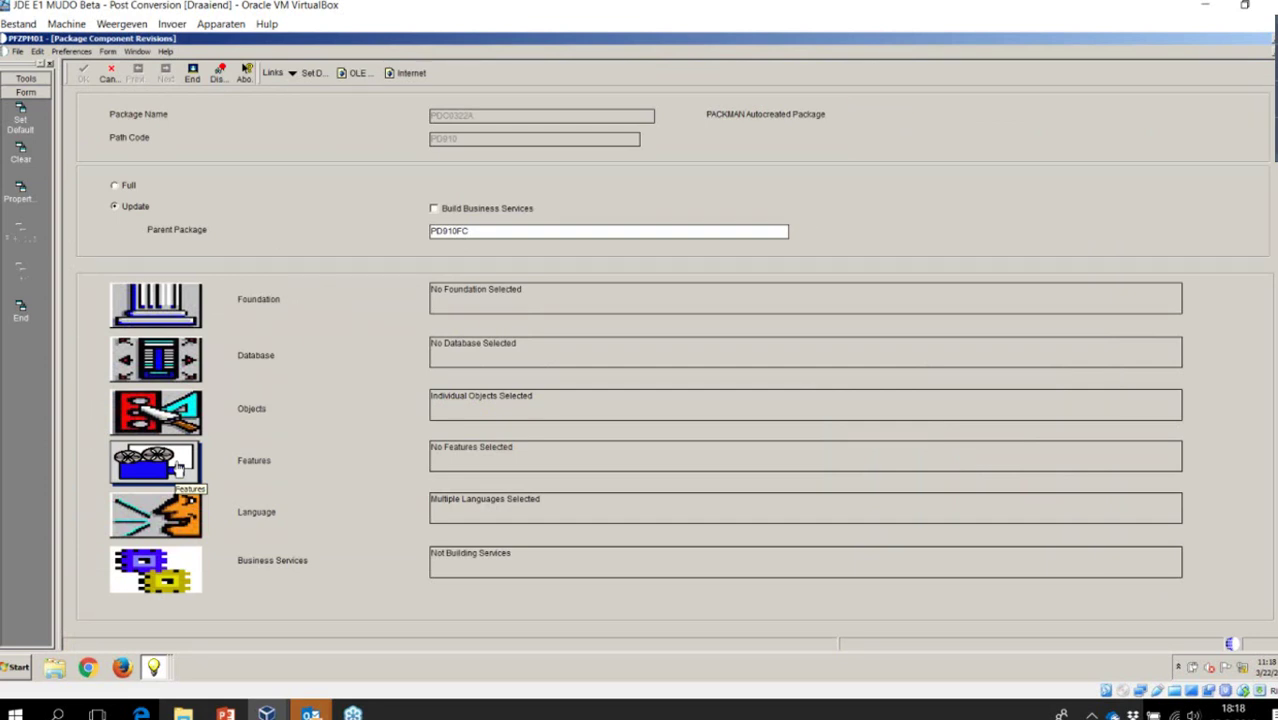
pyautogui.click(179, 465)
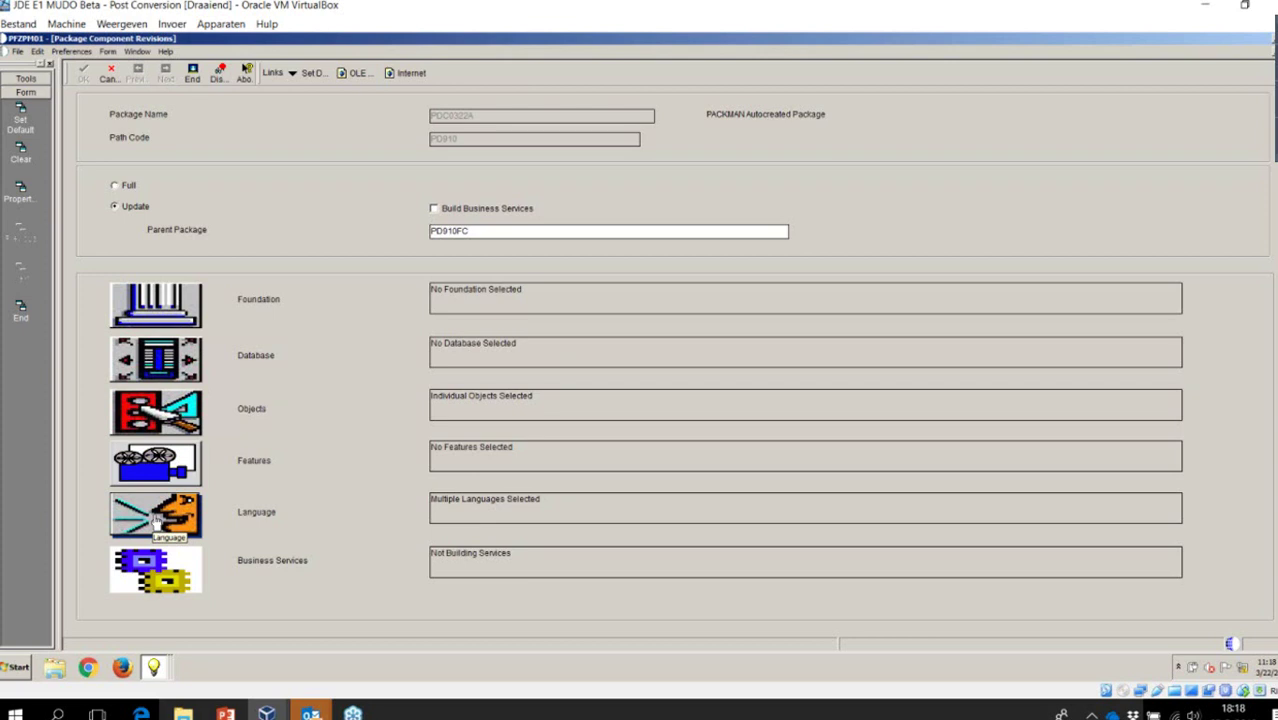
pyautogui.click(155, 517)
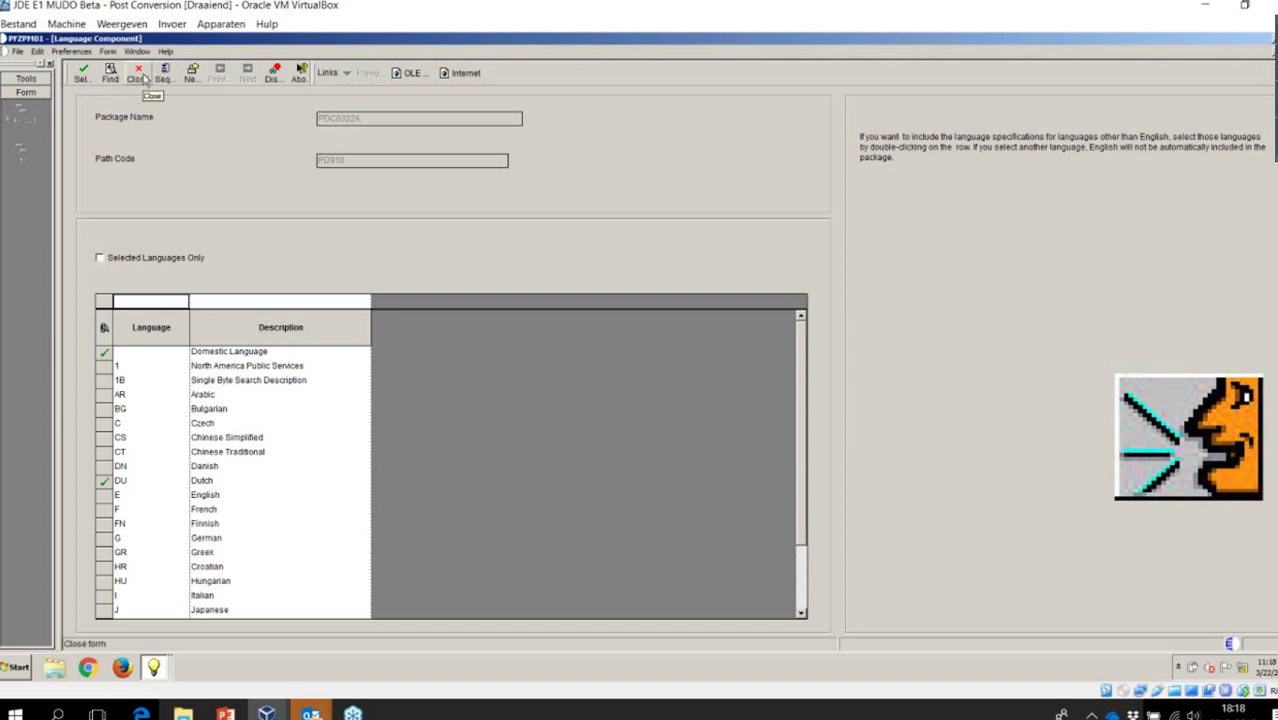
pyautogui.click(138, 74)
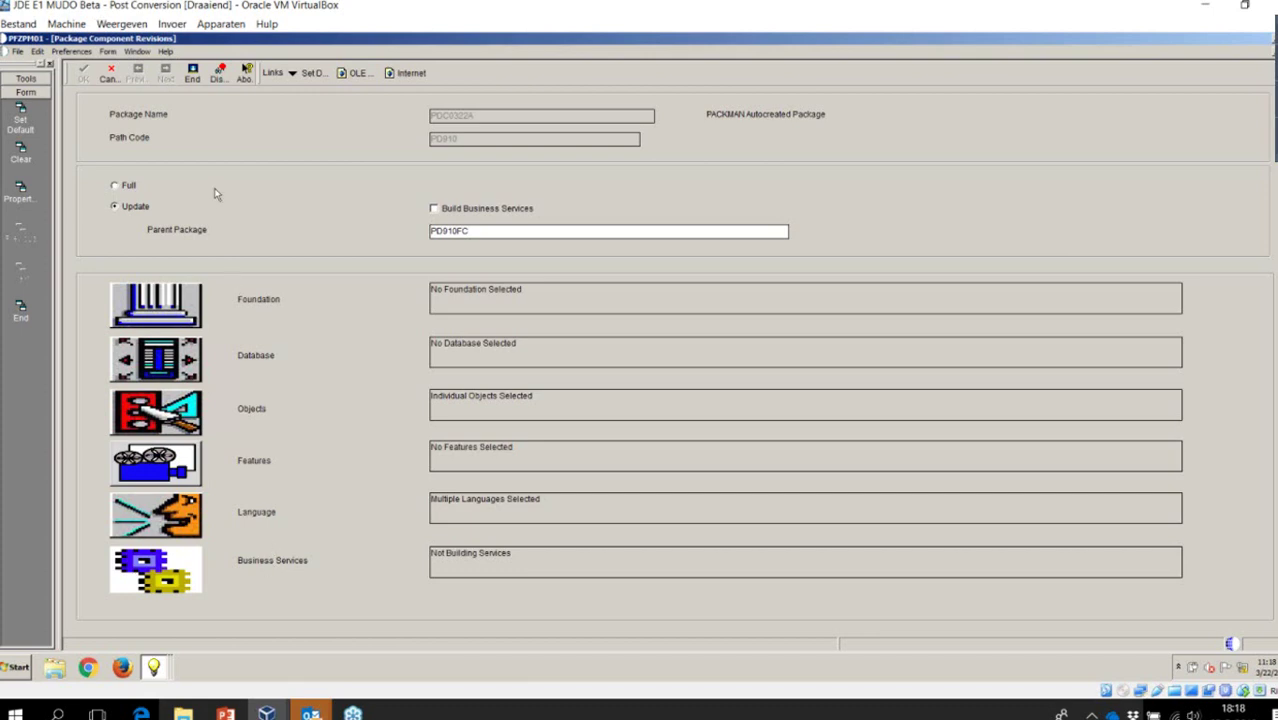
pyautogui.click(194, 73)
# - Return to the package list, select PDC0322A and create its build
pyautogui.click(194, 73)
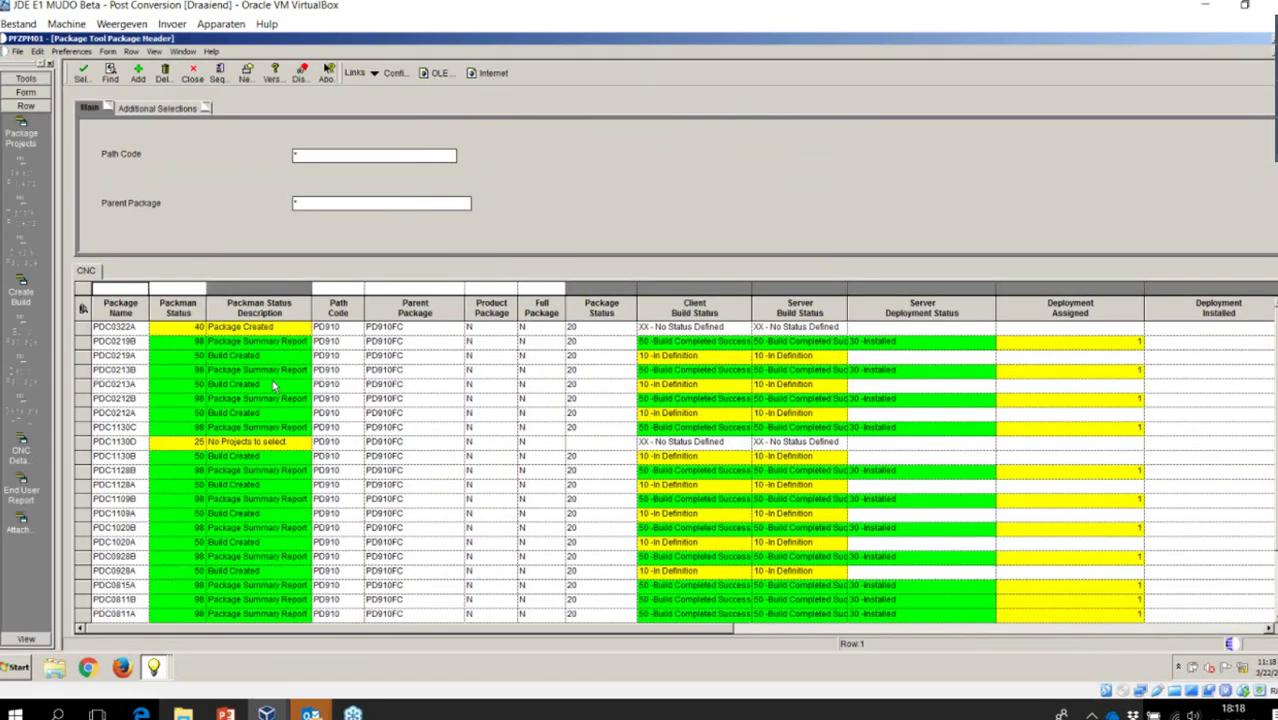
pyautogui.click(236, 330)
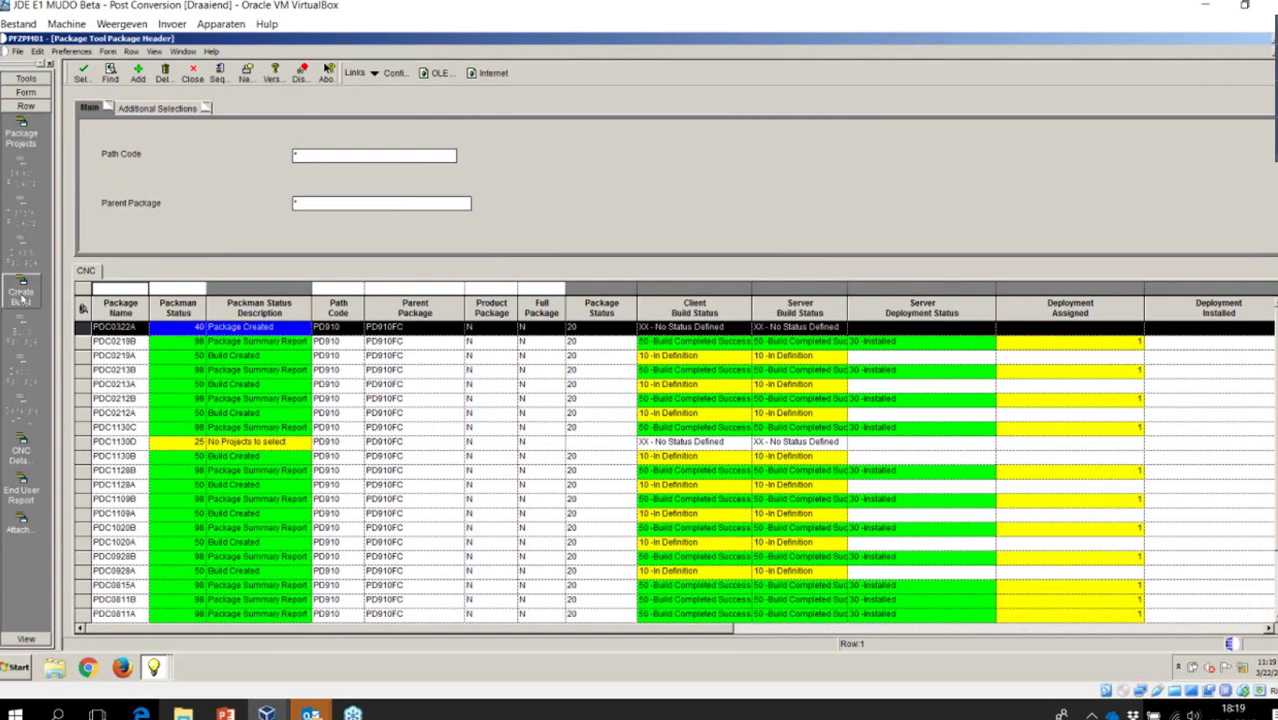
pyautogui.click(22, 294)
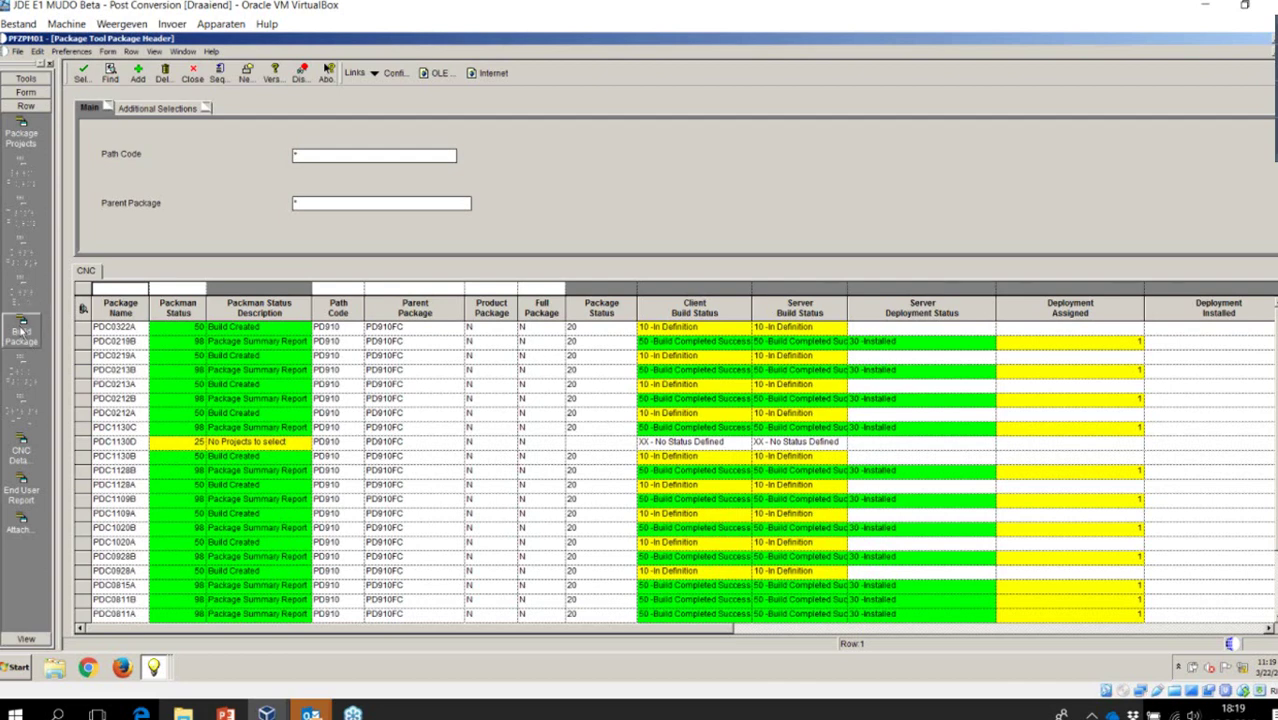
pyautogui.click(154, 667)
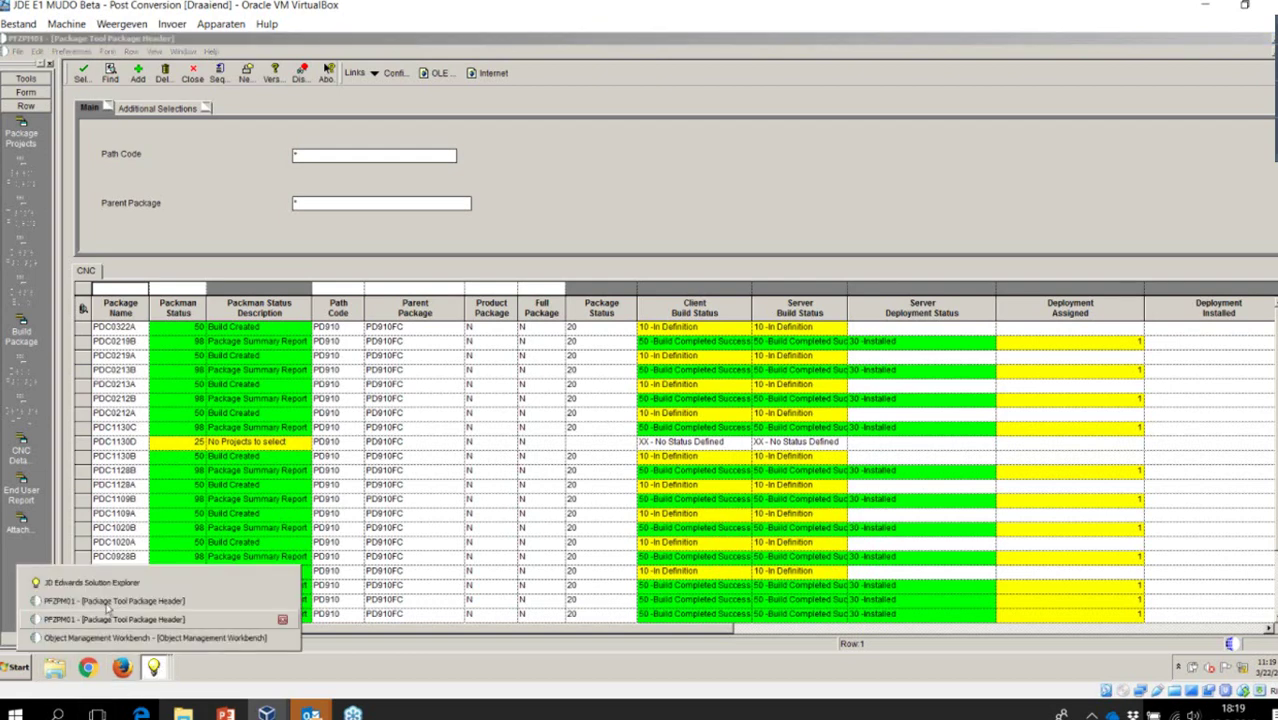
# - Switch to Object Management Workbench and list projects at statuses 22 to 23
pyautogui.click(82, 638)
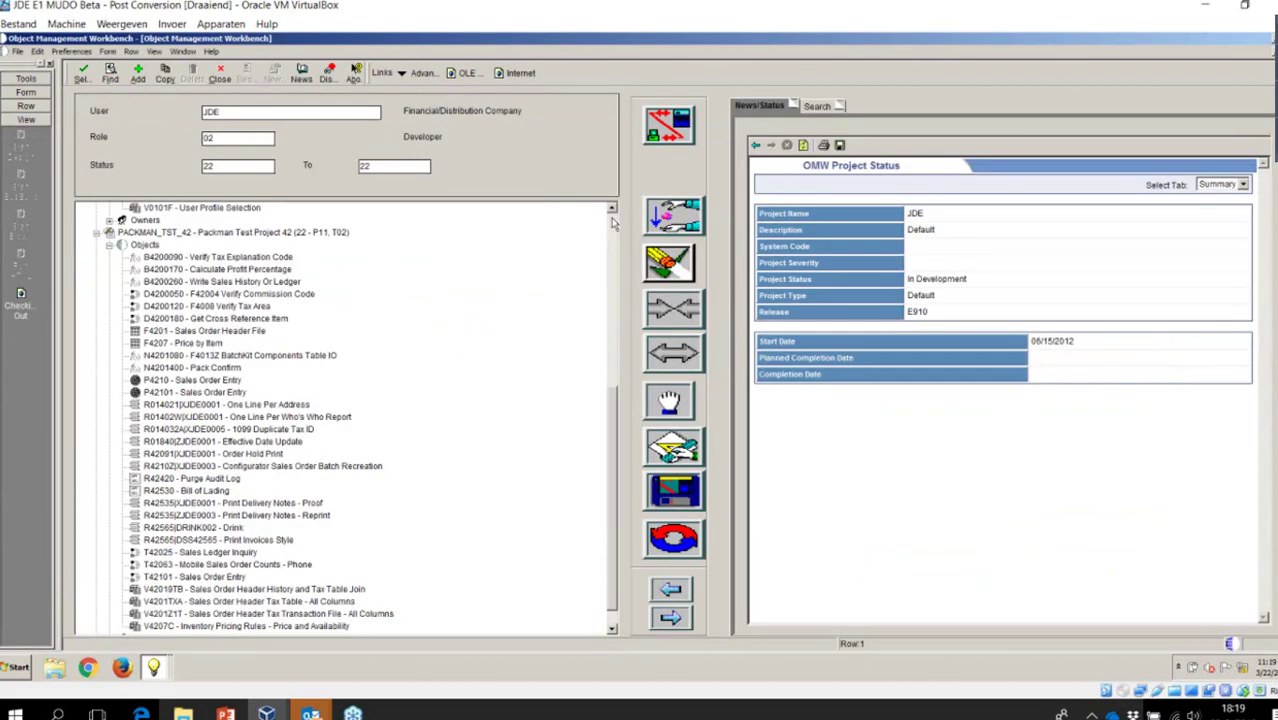
pyautogui.click(384, 172)
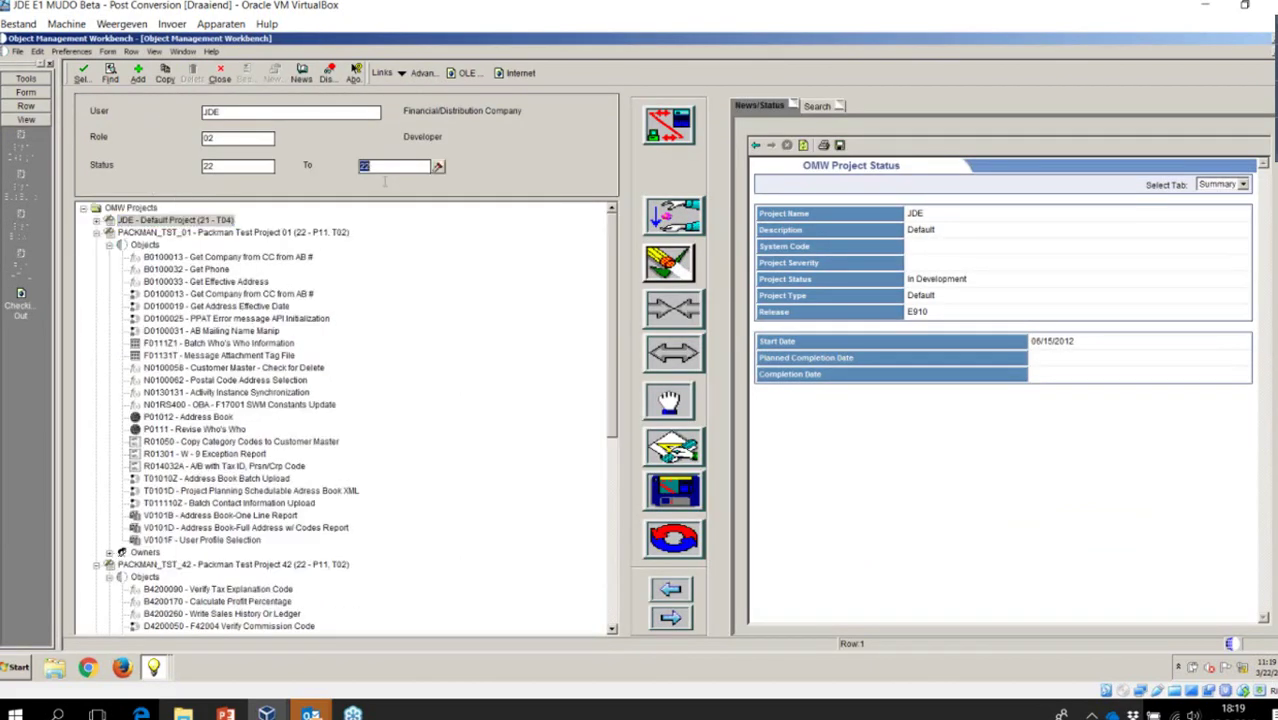
pyautogui.click(111, 74)
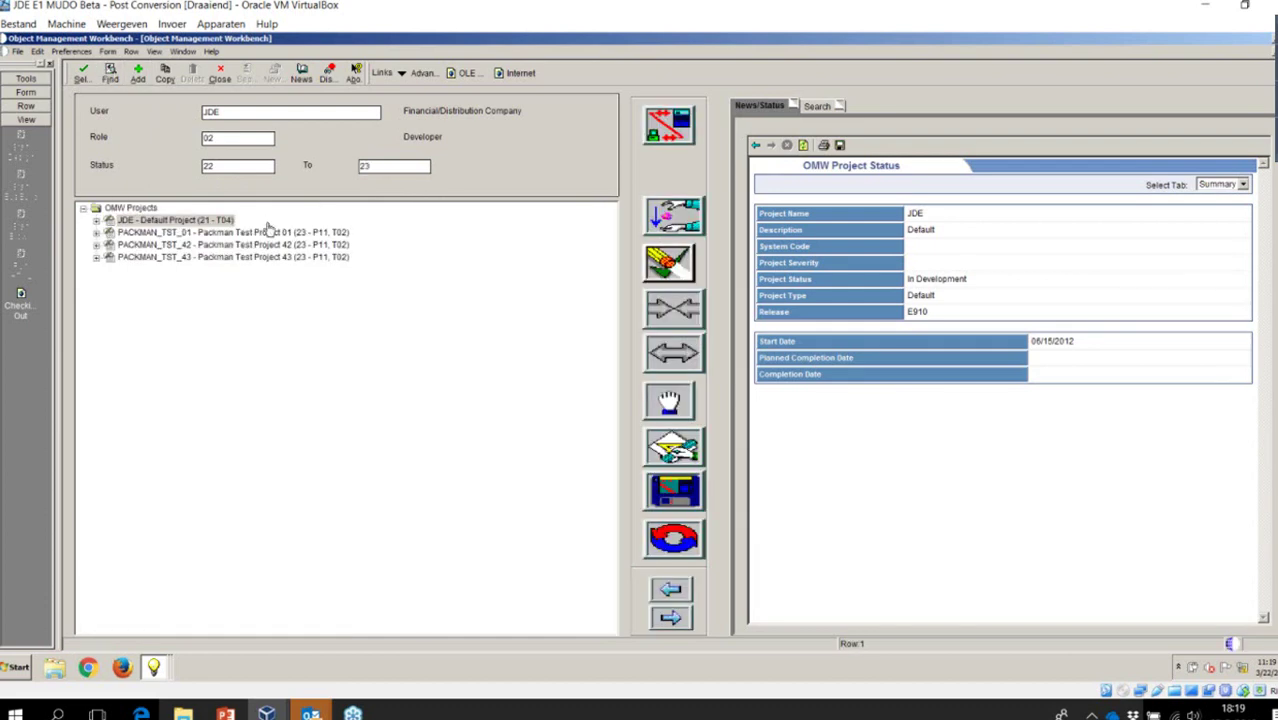
# - Advance PACKMAN_TST_01 and PACKMAN_TST_42 to status 22
pyautogui.click(230, 232)
pyautogui.click(655, 128)
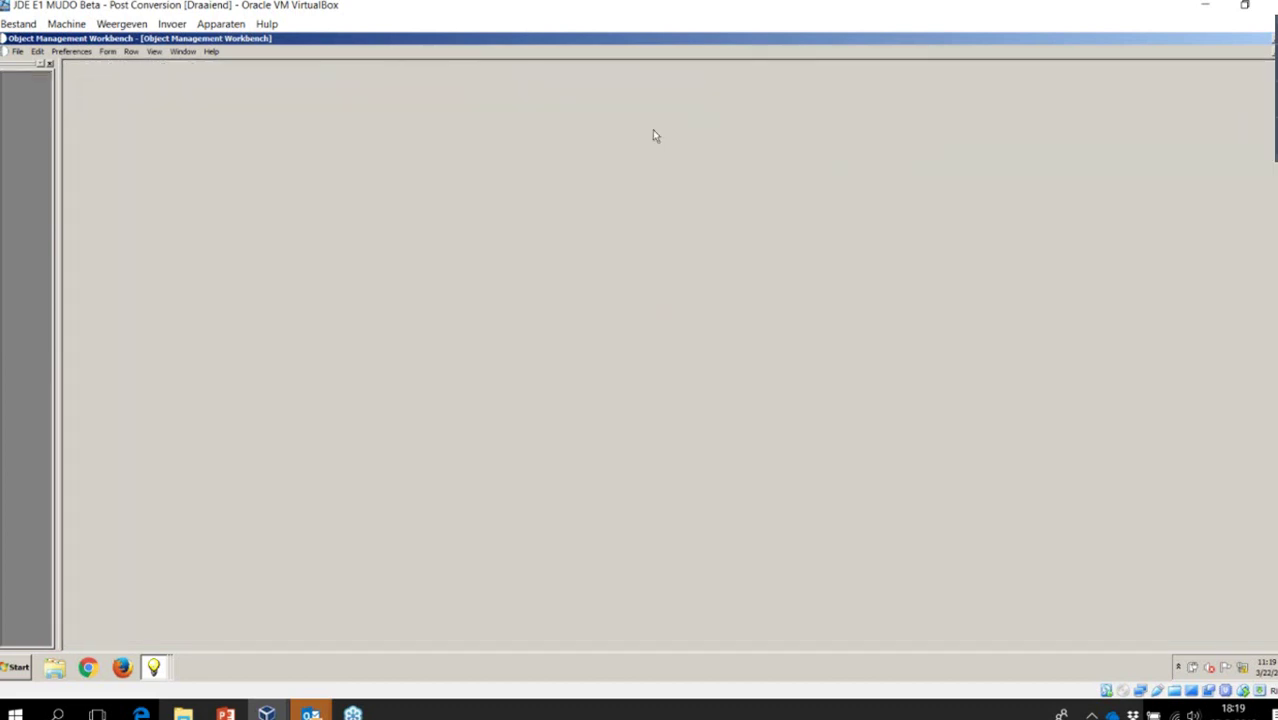
pyautogui.click(84, 76)
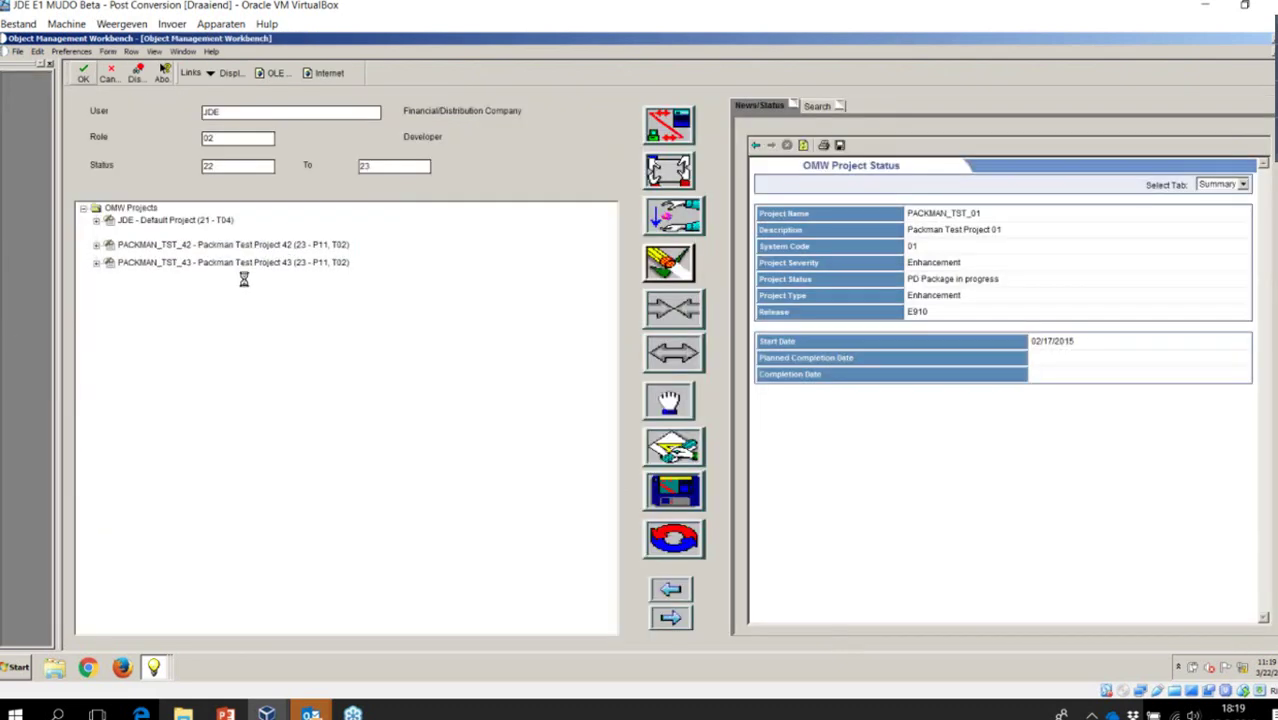
pyautogui.click(668, 124)
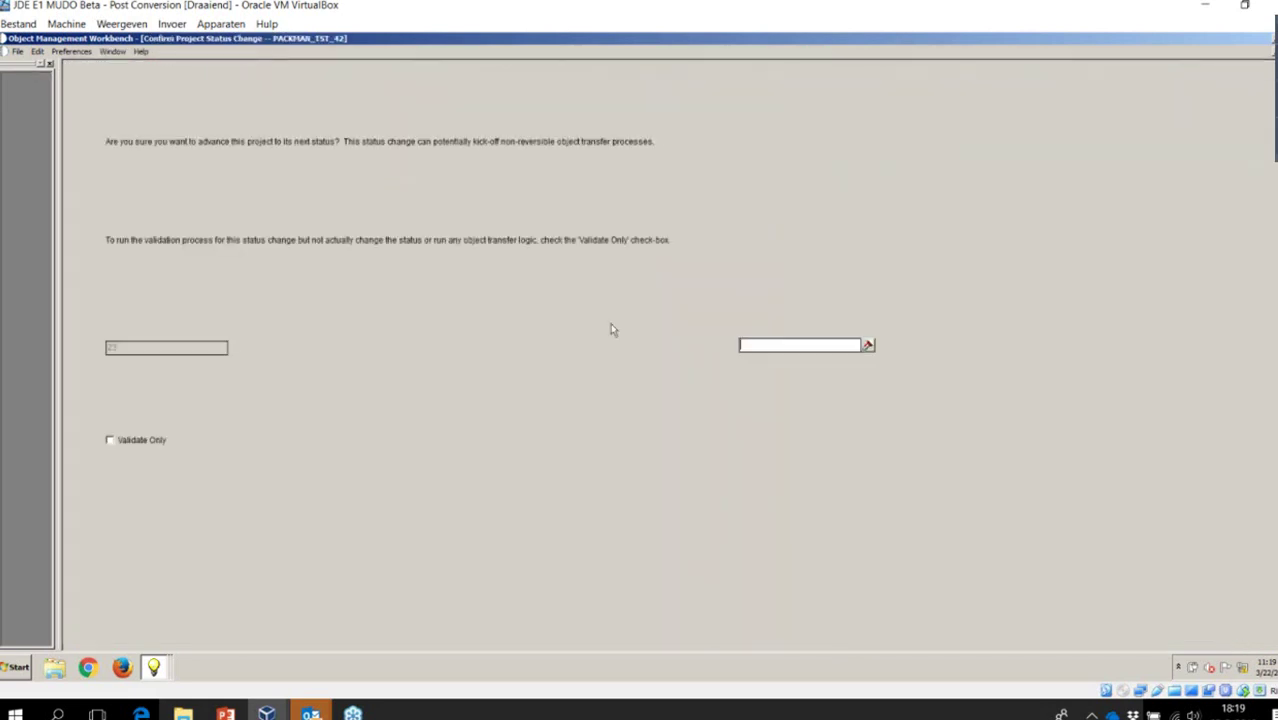
pyautogui.write('22')
pyautogui.click(85, 76)
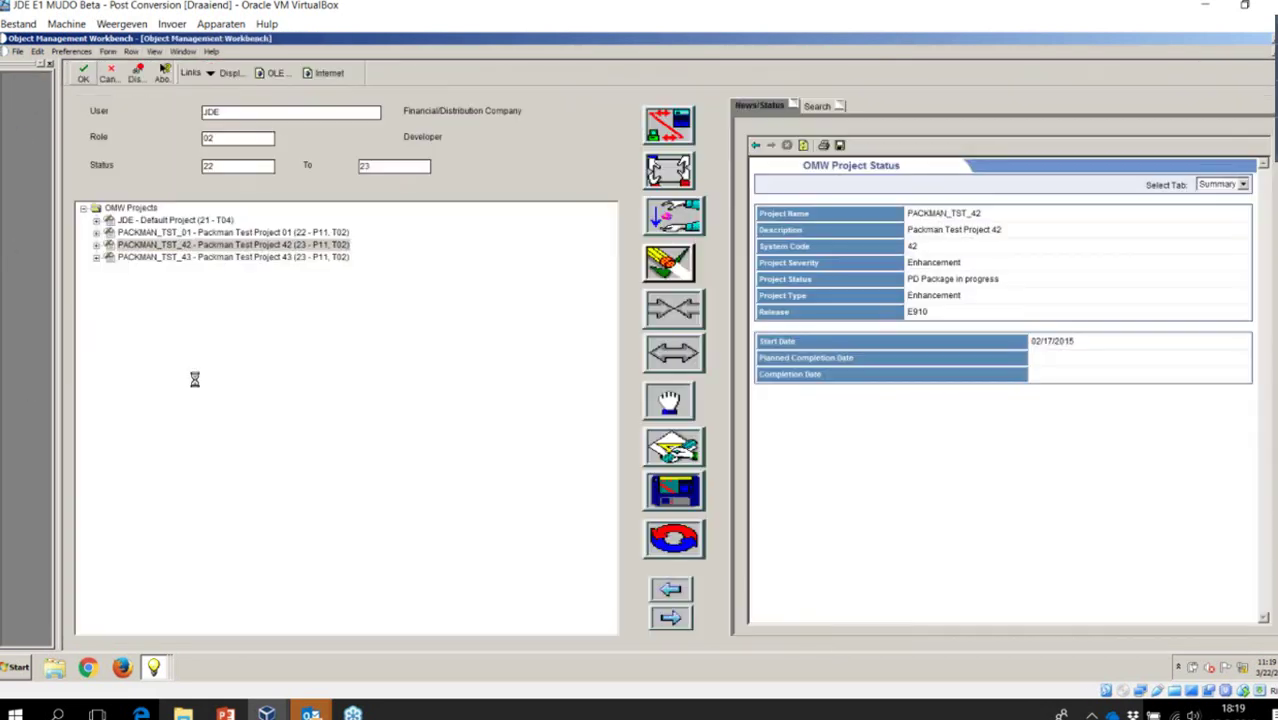
# - Advance PACKMAN_TST_43 to status 22, PD Ready for Package
pyautogui.click(213, 257)
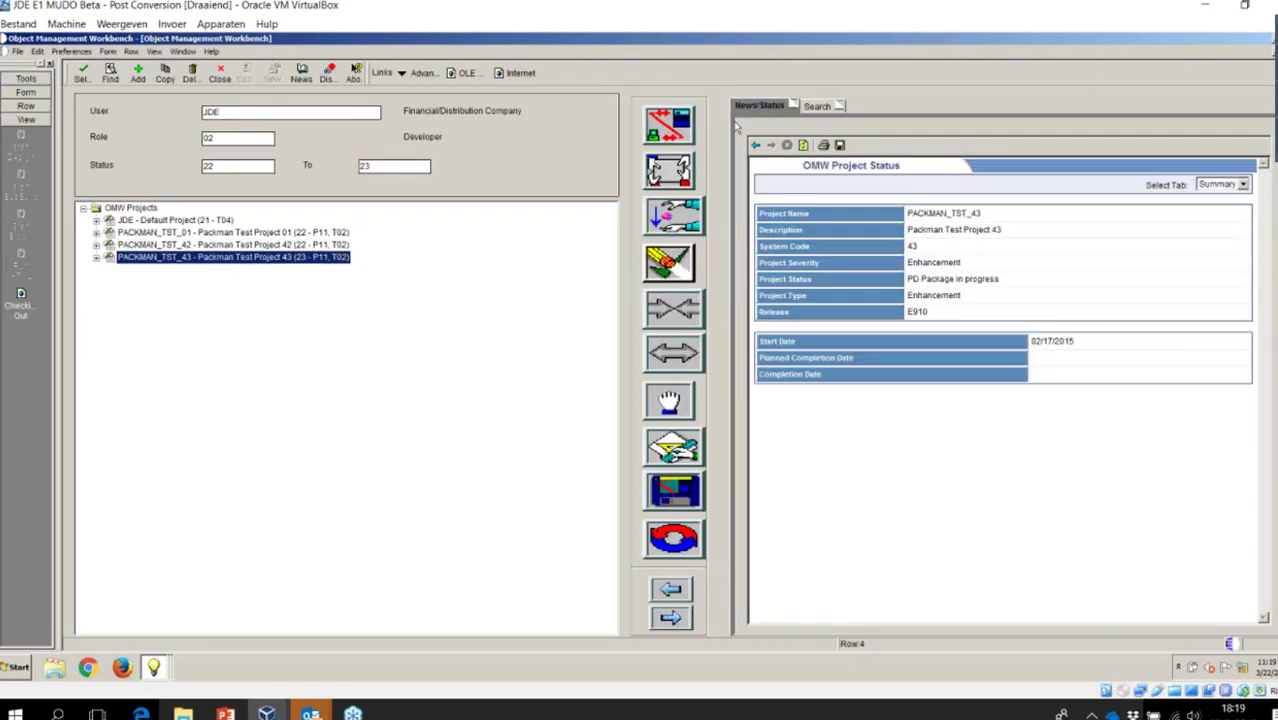
pyautogui.click(676, 132)
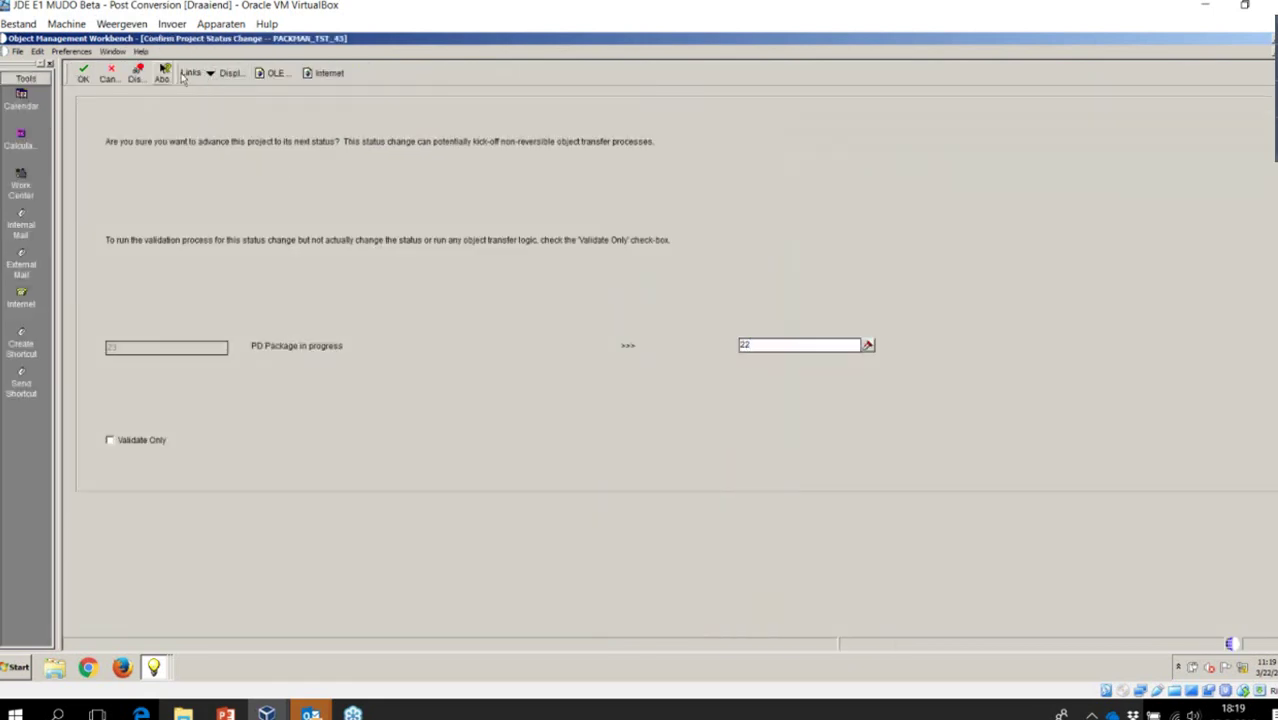
pyautogui.click(85, 76)
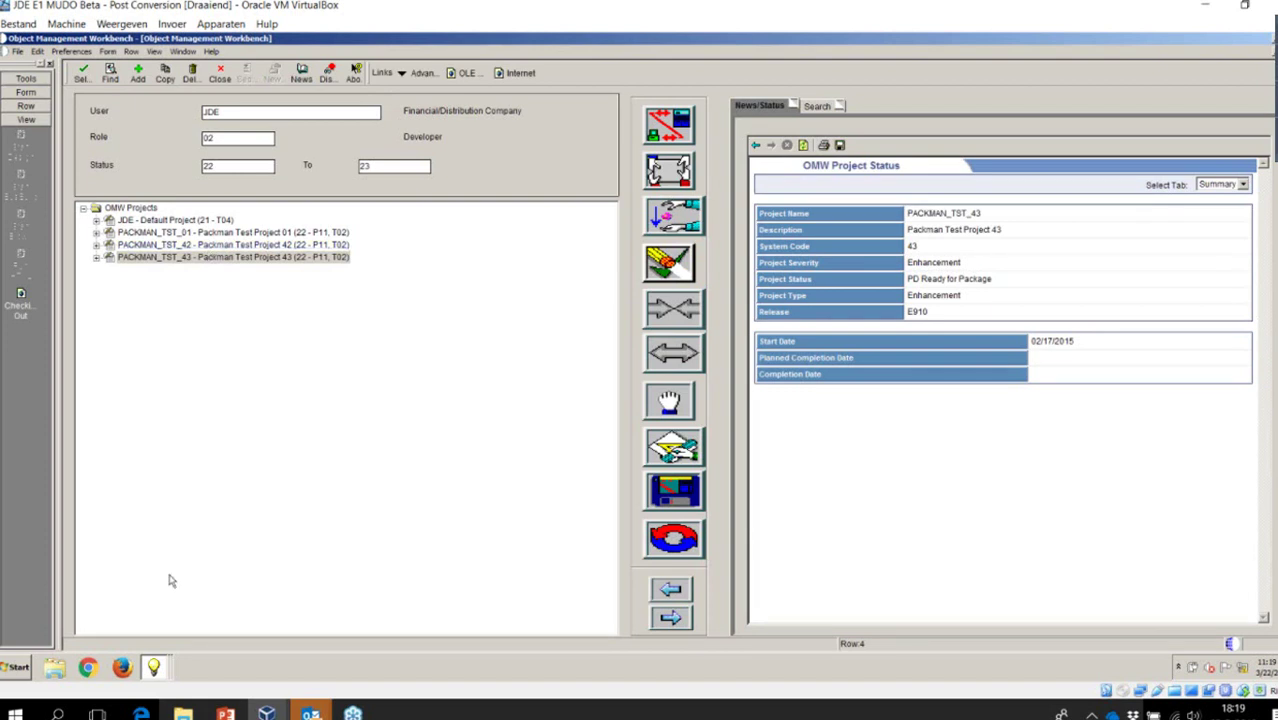
pyautogui.click(157, 668)
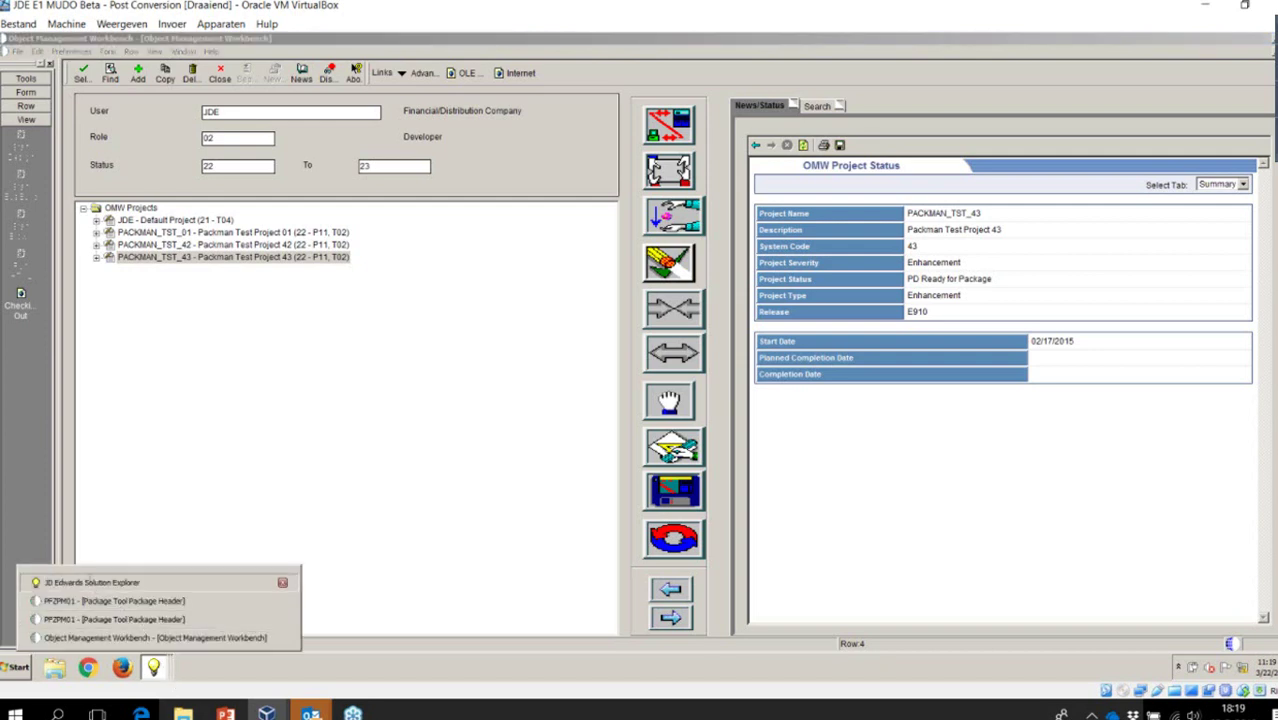
pyautogui.click(90, 582)
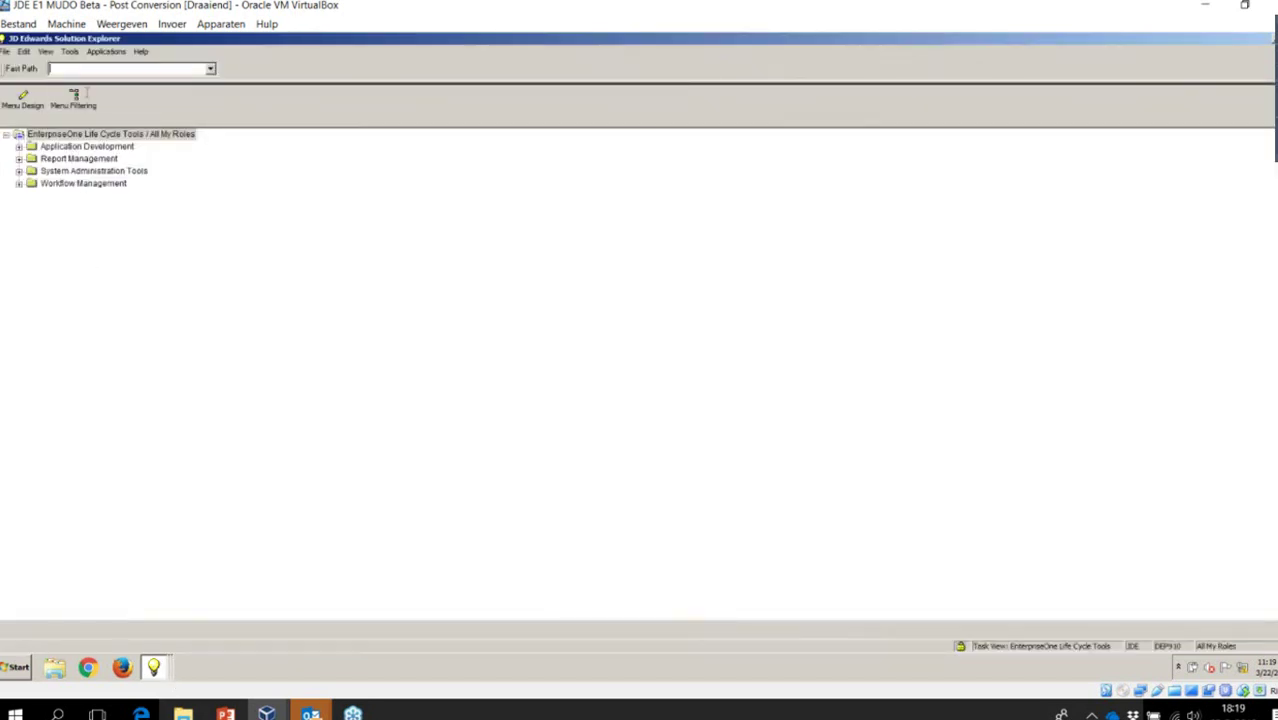
# - Open Work With Batch Versions via BV and list the versions of RFZPM002
pyautogui.write('bv')
pyautogui.press('Return')
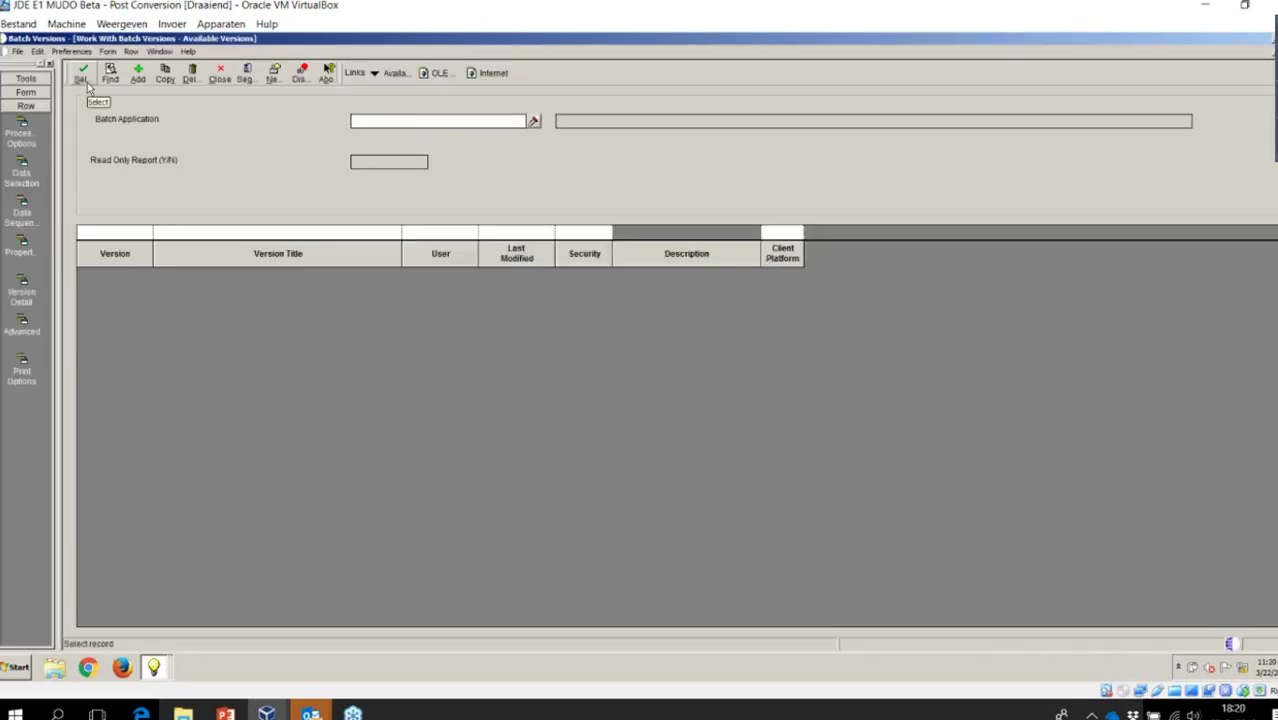
pyautogui.click(416, 121)
pyautogui.write('RFZPM002')
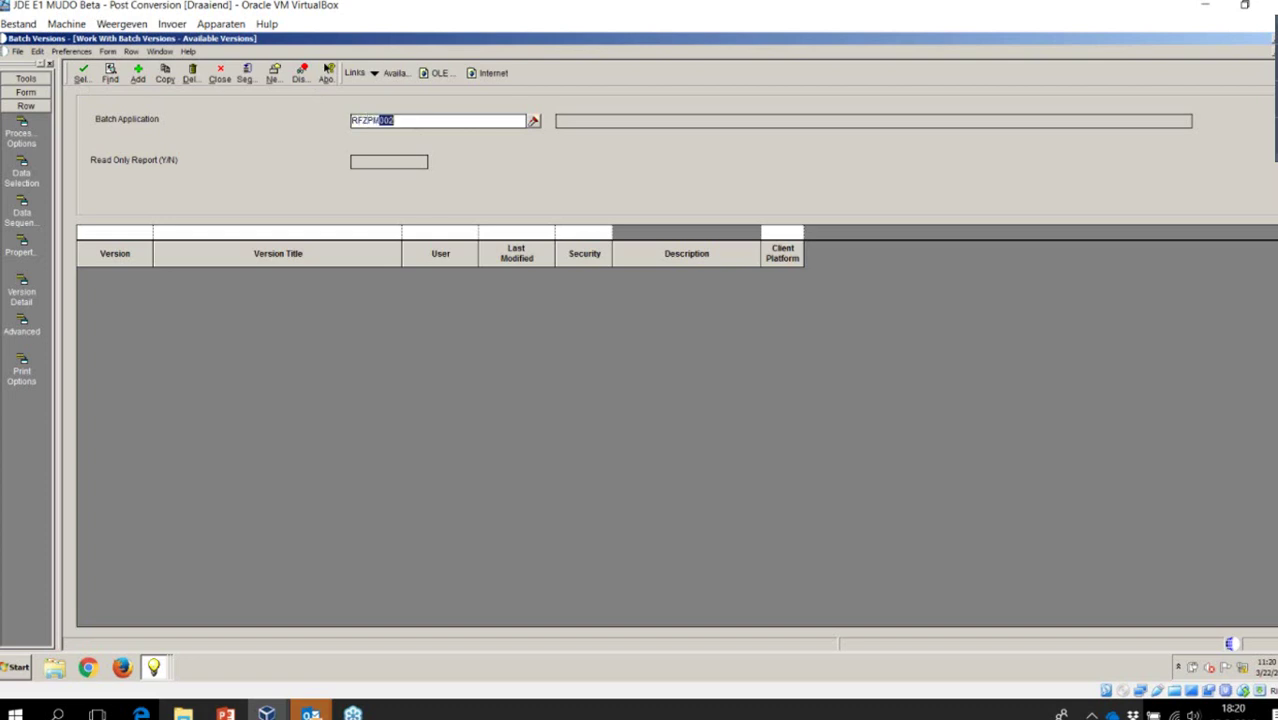
pyautogui.press('Return')
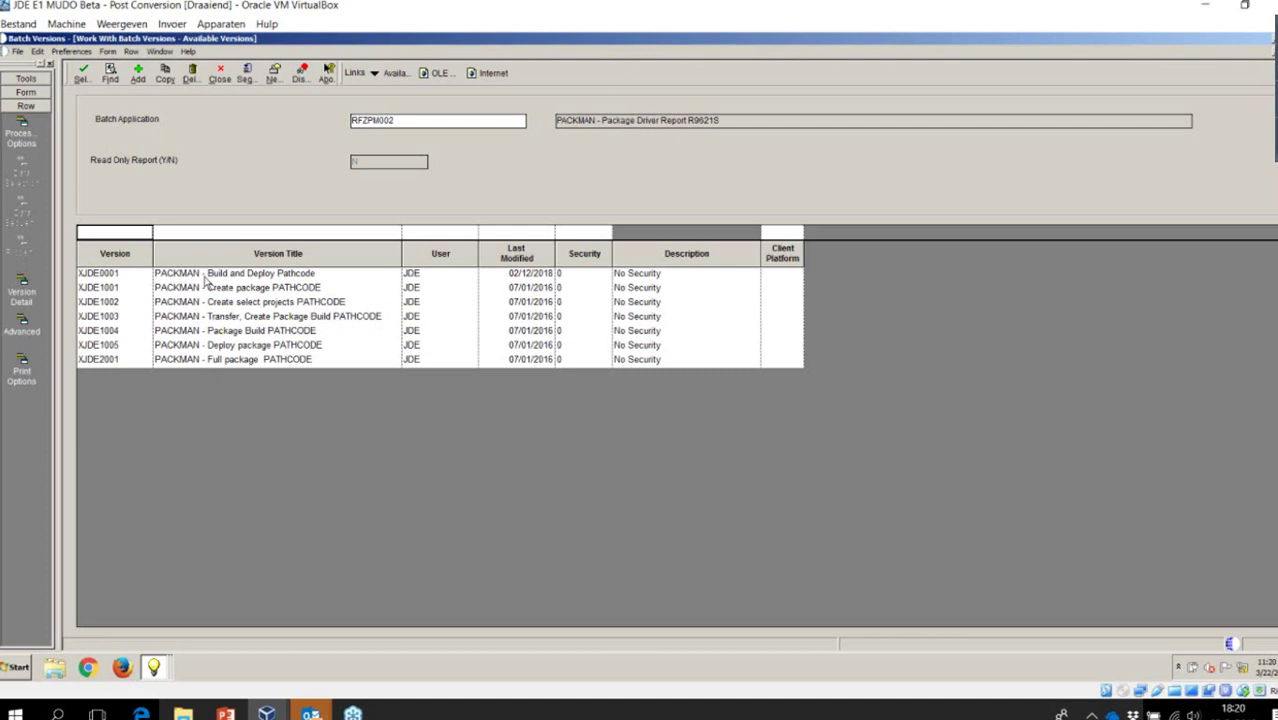
# - Open the processing options of version XJDE0001, showing action codes 10–99 and path code PD910
pyautogui.click(110, 274)
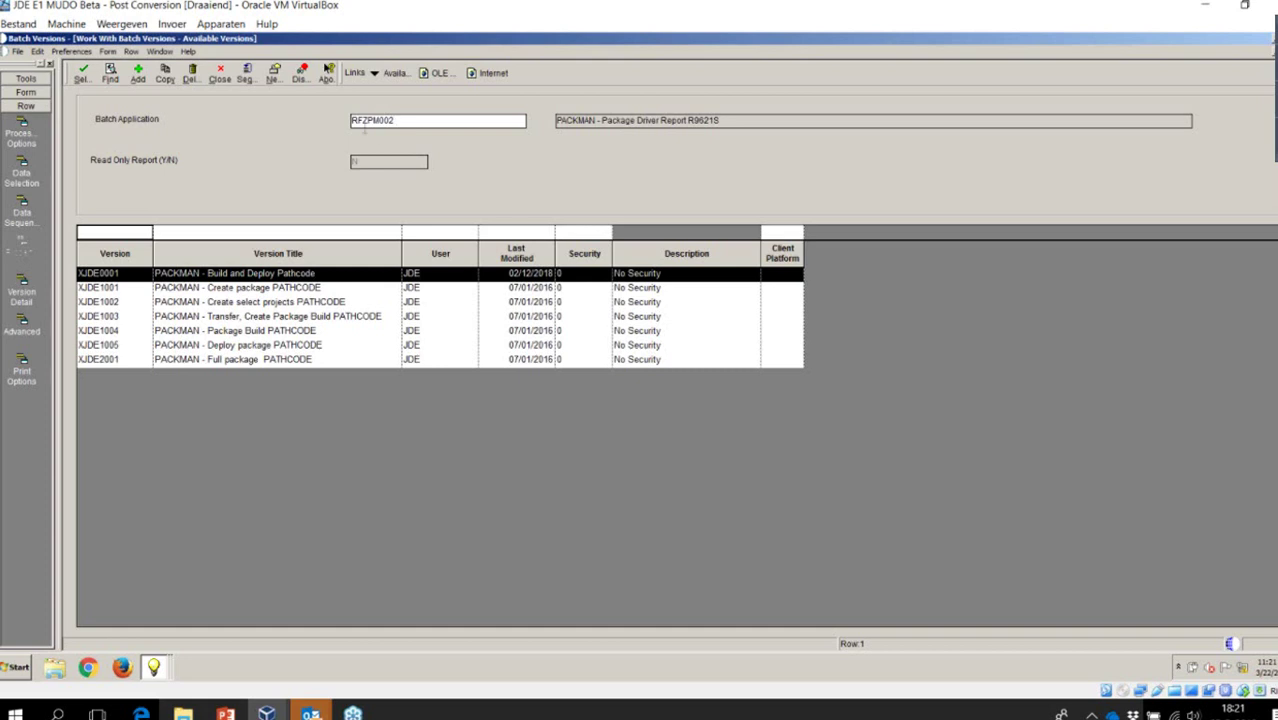
pyautogui.click(22, 135)
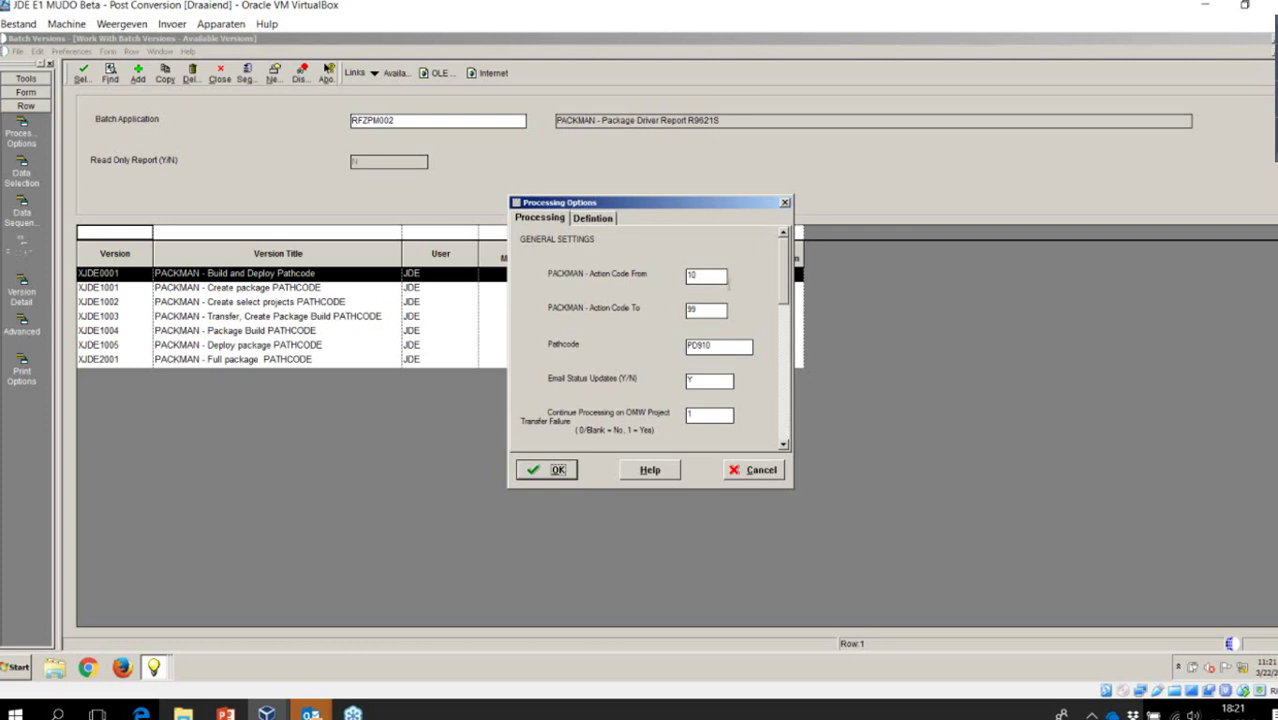
pyautogui.click(709, 280)
pyautogui.click(703, 310)
pyautogui.click(724, 345)
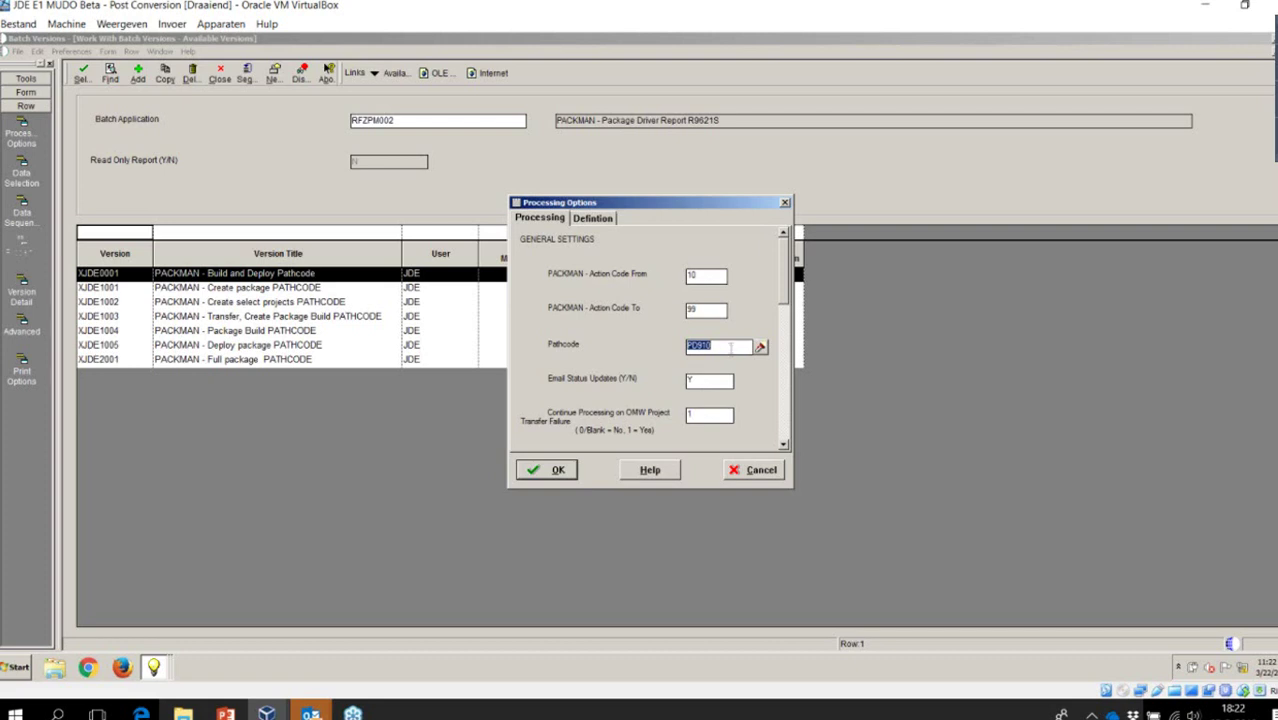
pyautogui.click(702, 381)
pyautogui.click(706, 414)
# - Check the Full Package (Y/N) setting and accept the processing options with OK
pyautogui.click(783, 445)
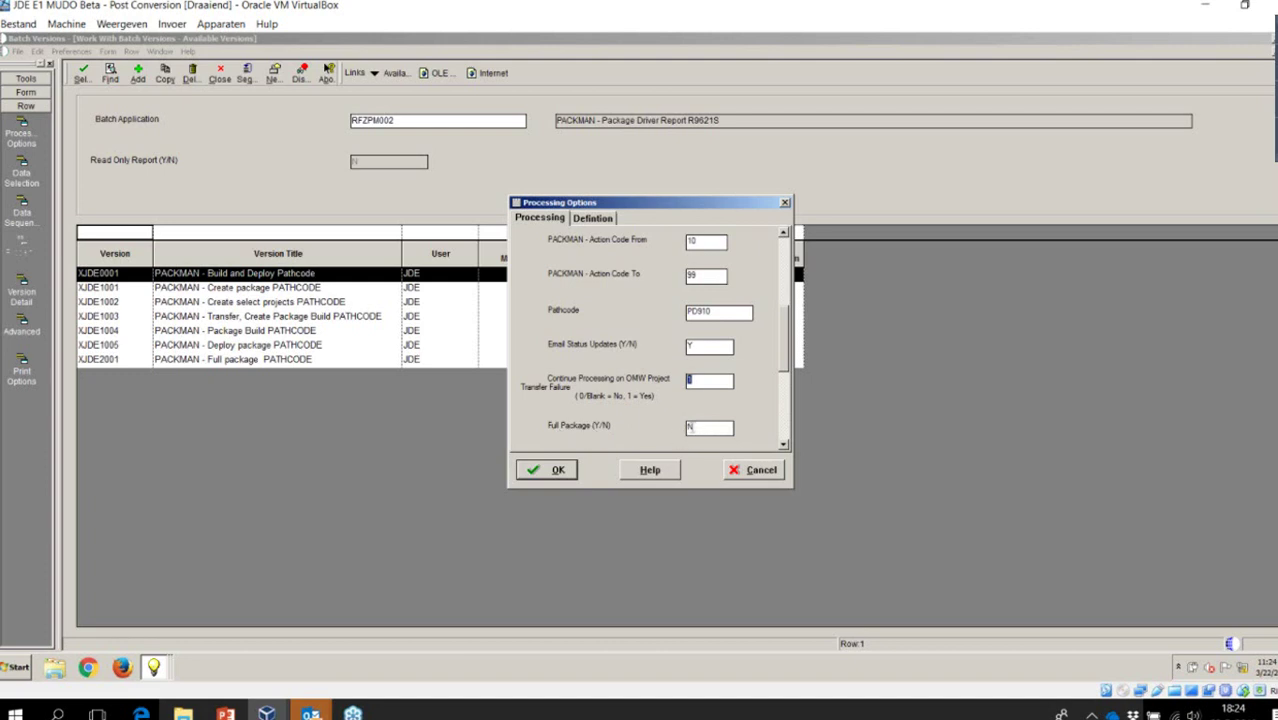
pyautogui.click(557, 472)
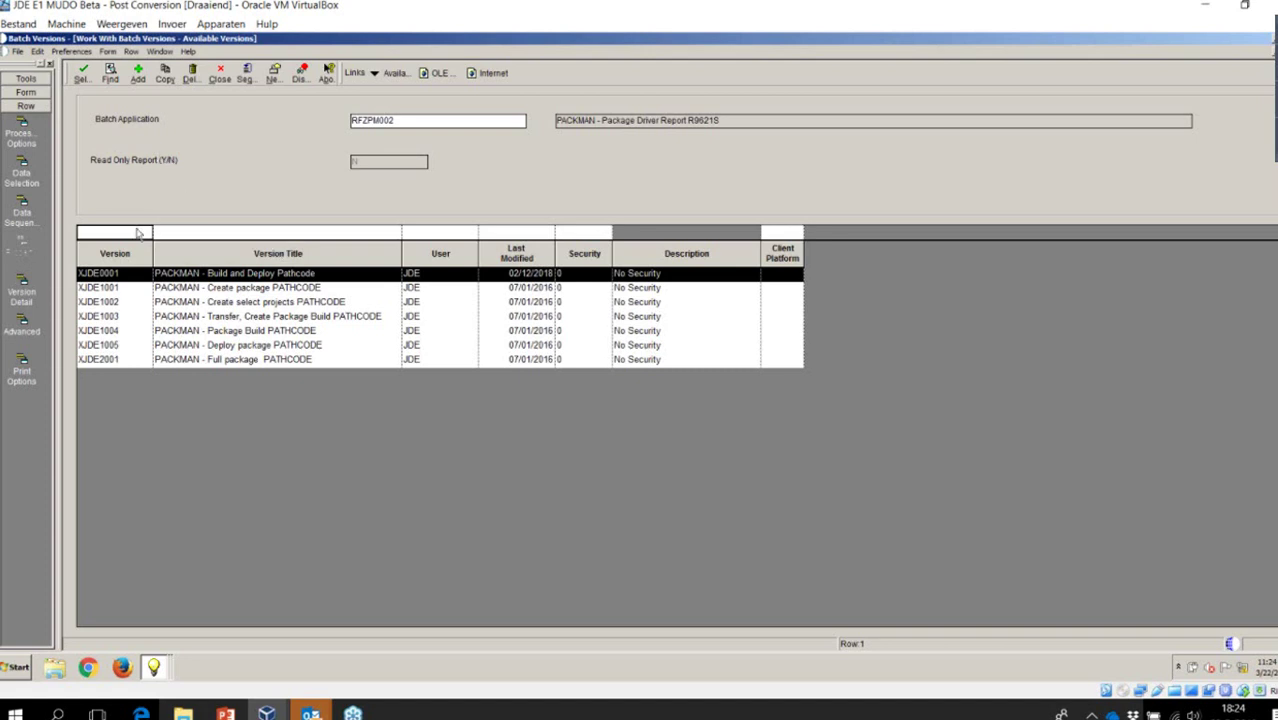
# - Run C:\Forza\start_build_deploy_PD910.cmd to submit RFZPM002 XJDE0001 through ubecommander
pyautogui.click(84, 79)
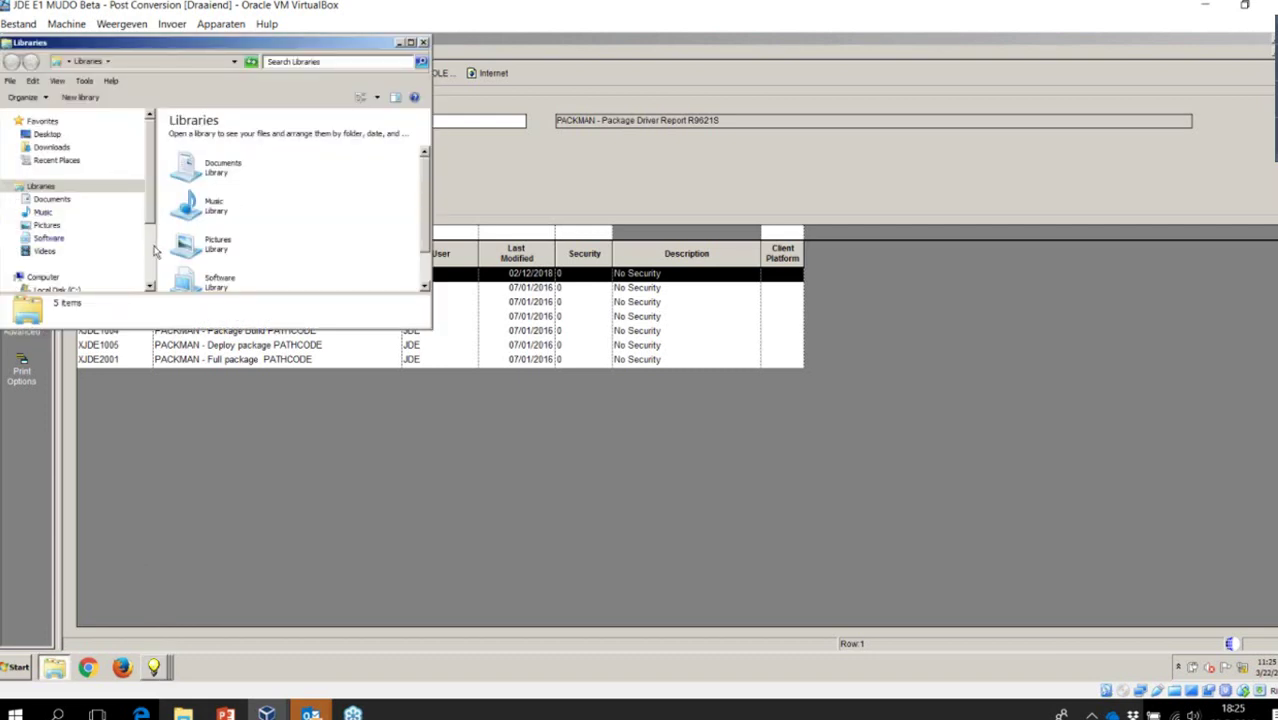
pyautogui.scroll(-3, 60, 240)
pyautogui.click(48, 195)
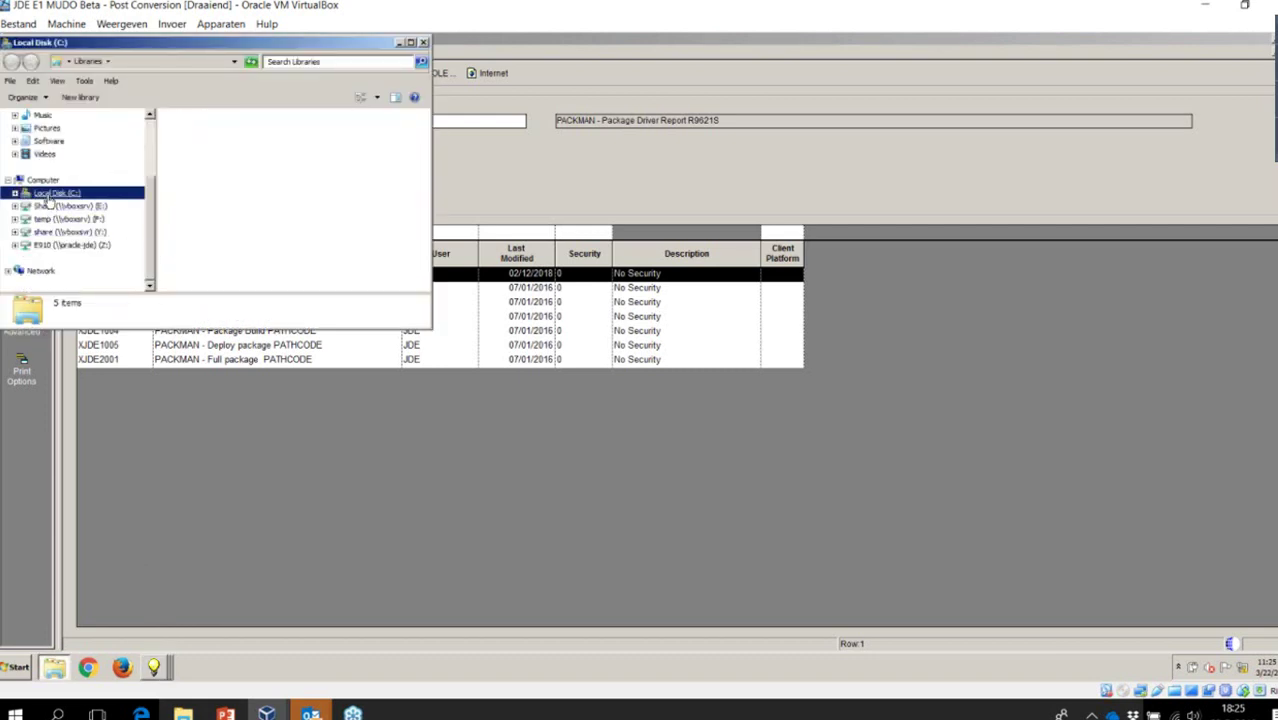
pyautogui.doubleClick(193, 181)
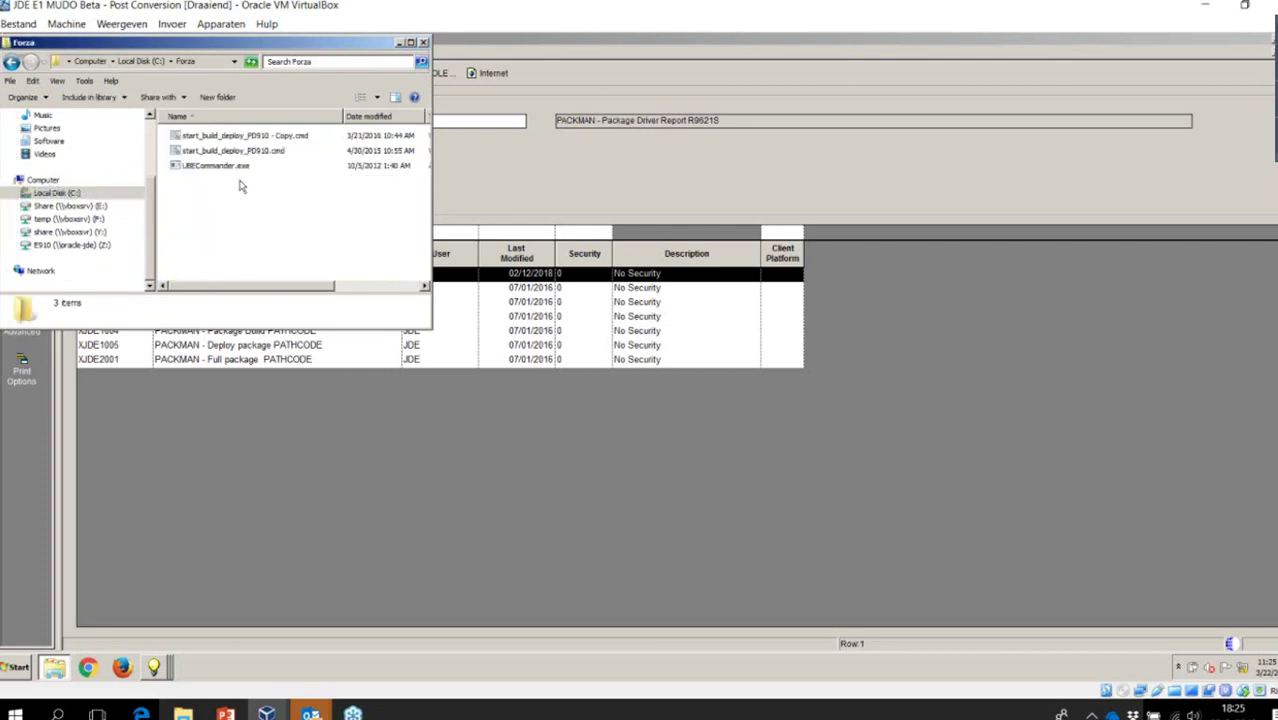
pyautogui.click(252, 152)
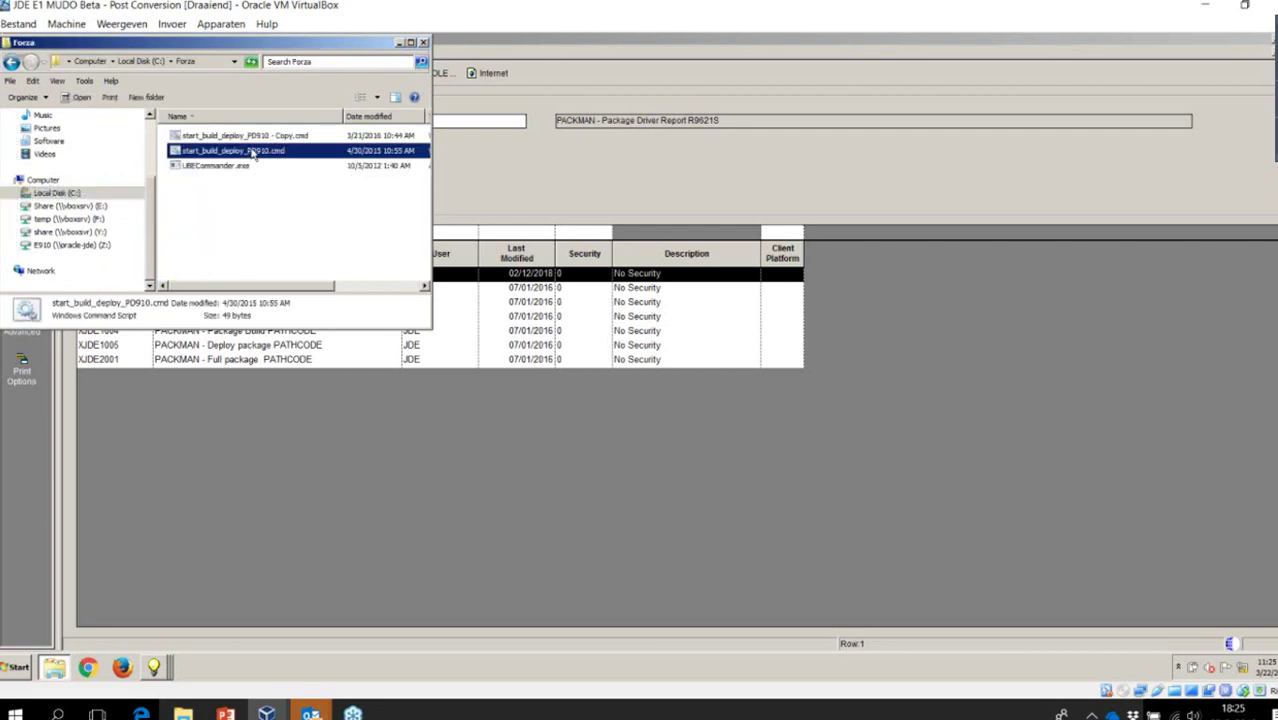
pyautogui.doubleClick(250, 152)
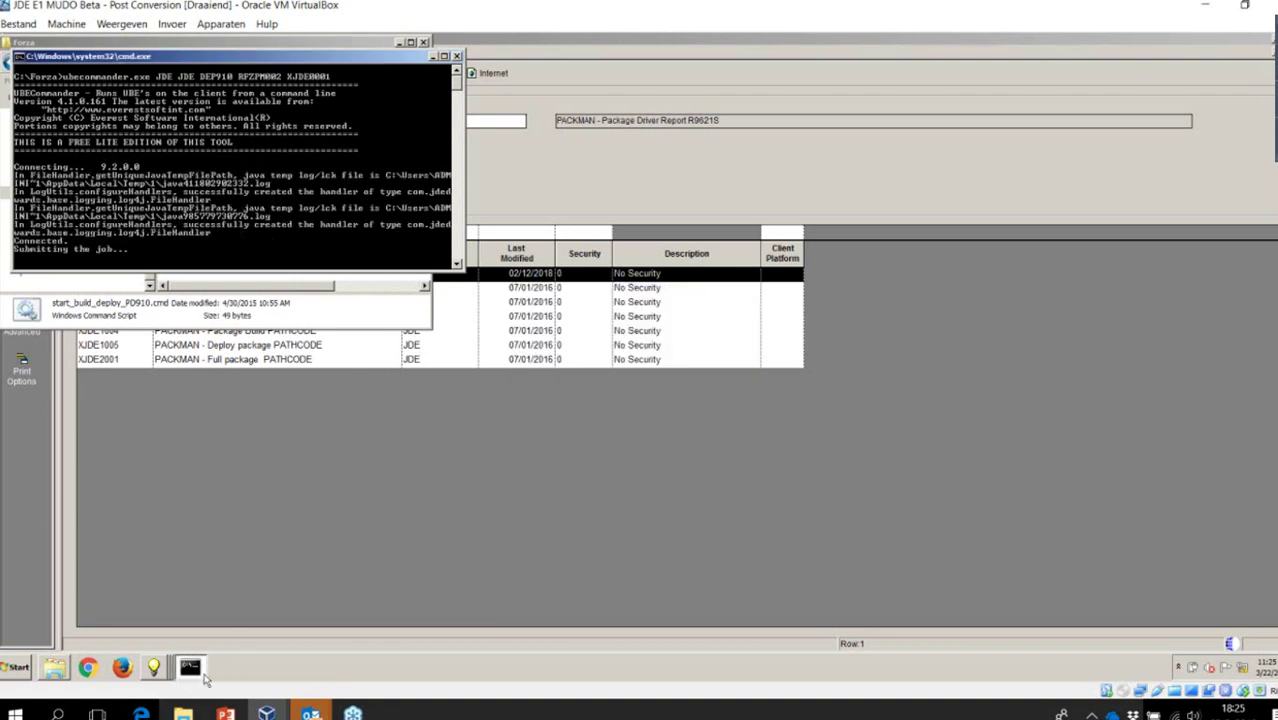
pyautogui.moveTo(230, 672)
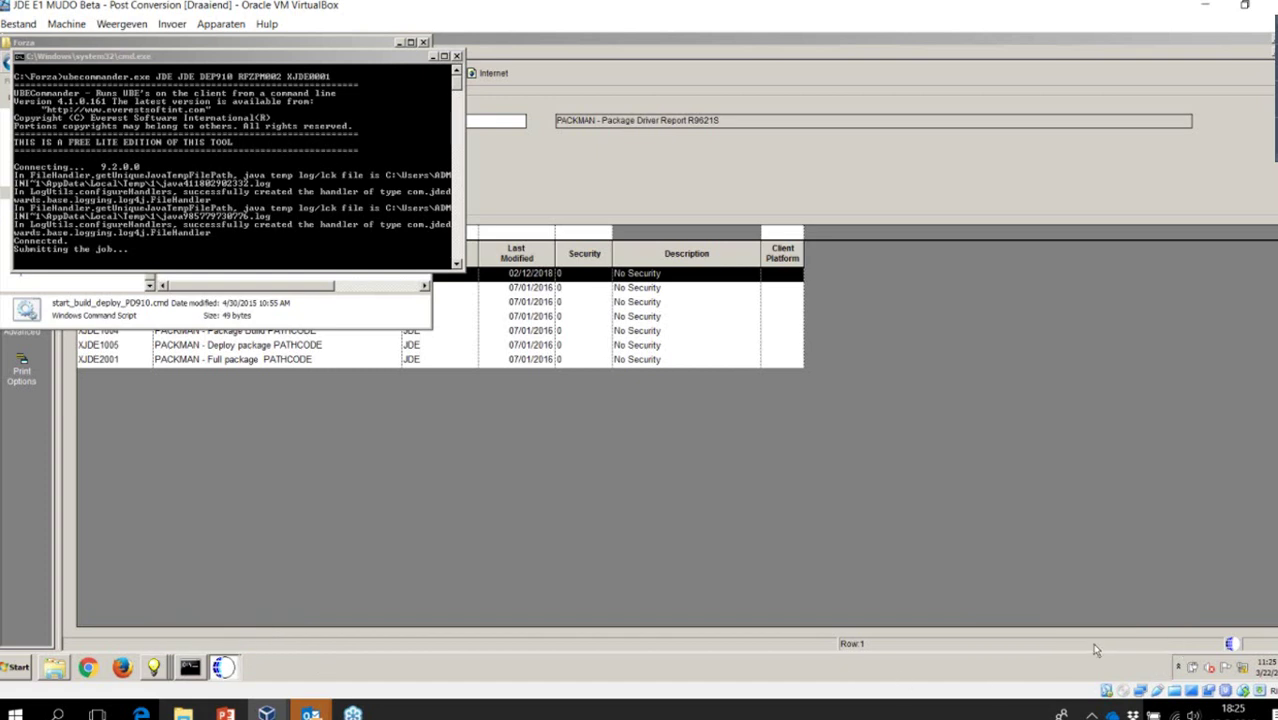
pyautogui.click(1178, 667)
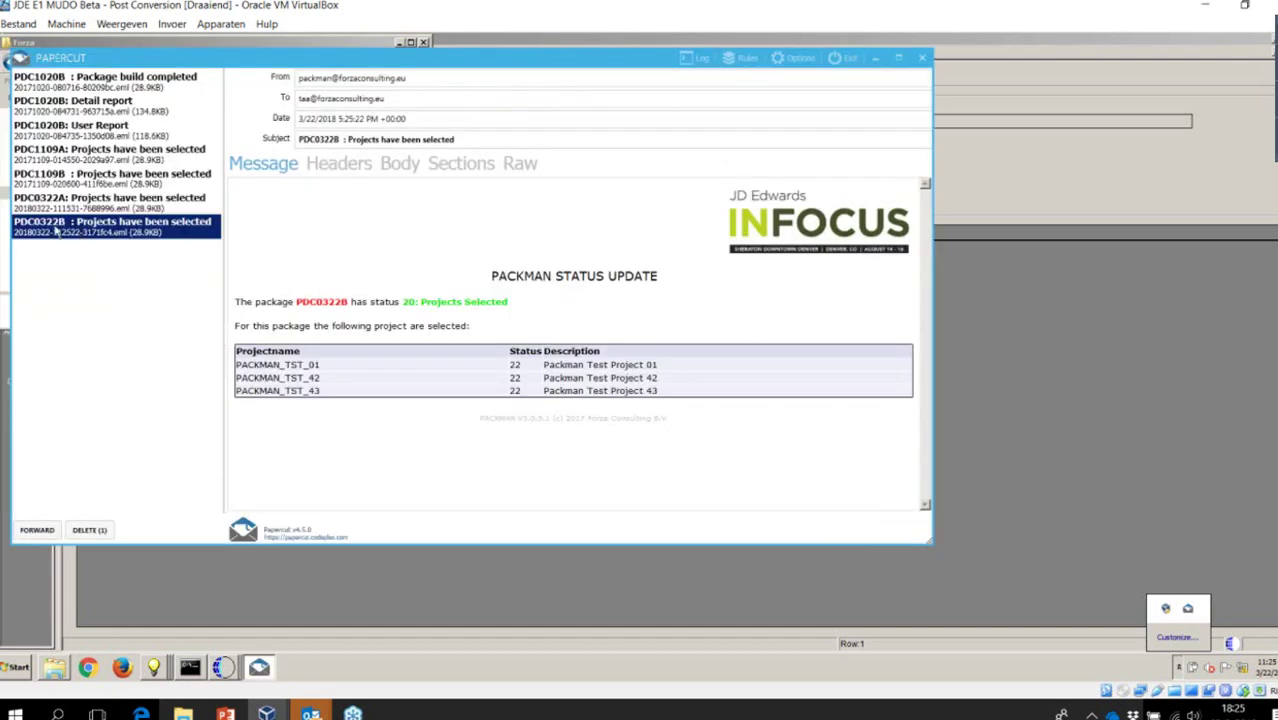
pyautogui.click(60, 230)
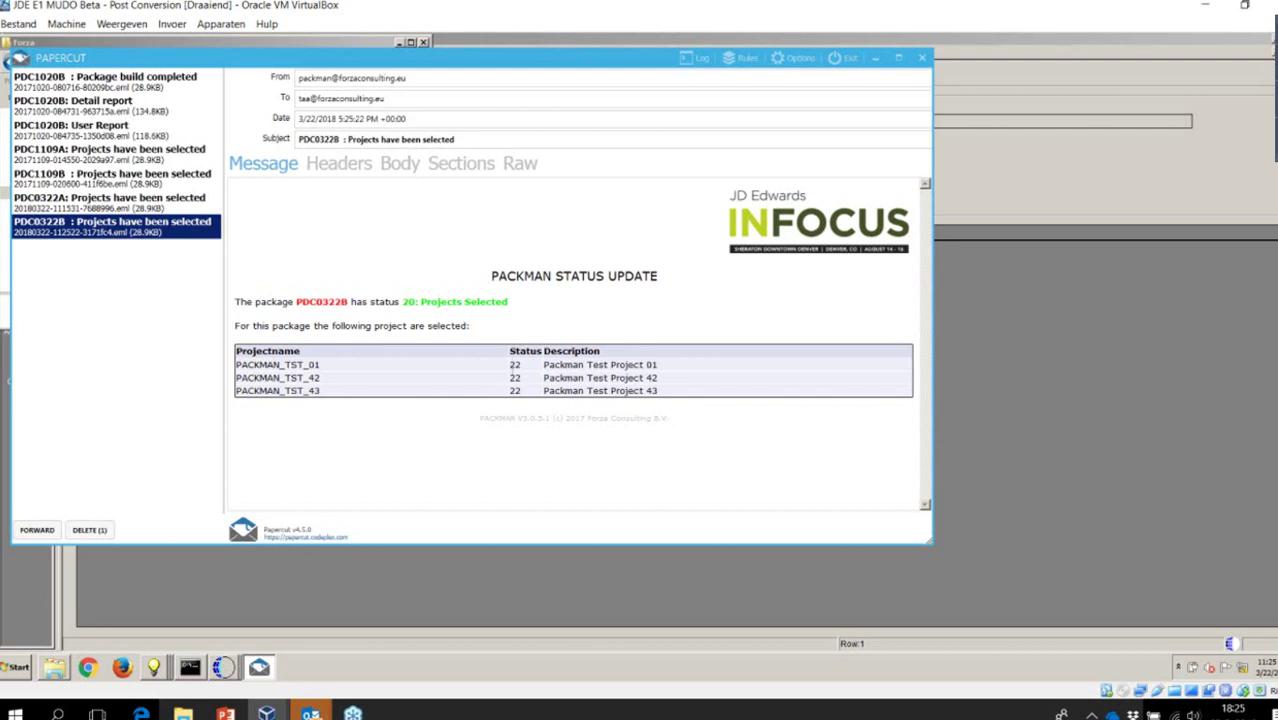
# - Close Papercut, switch to PFZPM01 Package Header and select PDC0322B, now at 60 Build Started
pyautogui.click(875, 58)
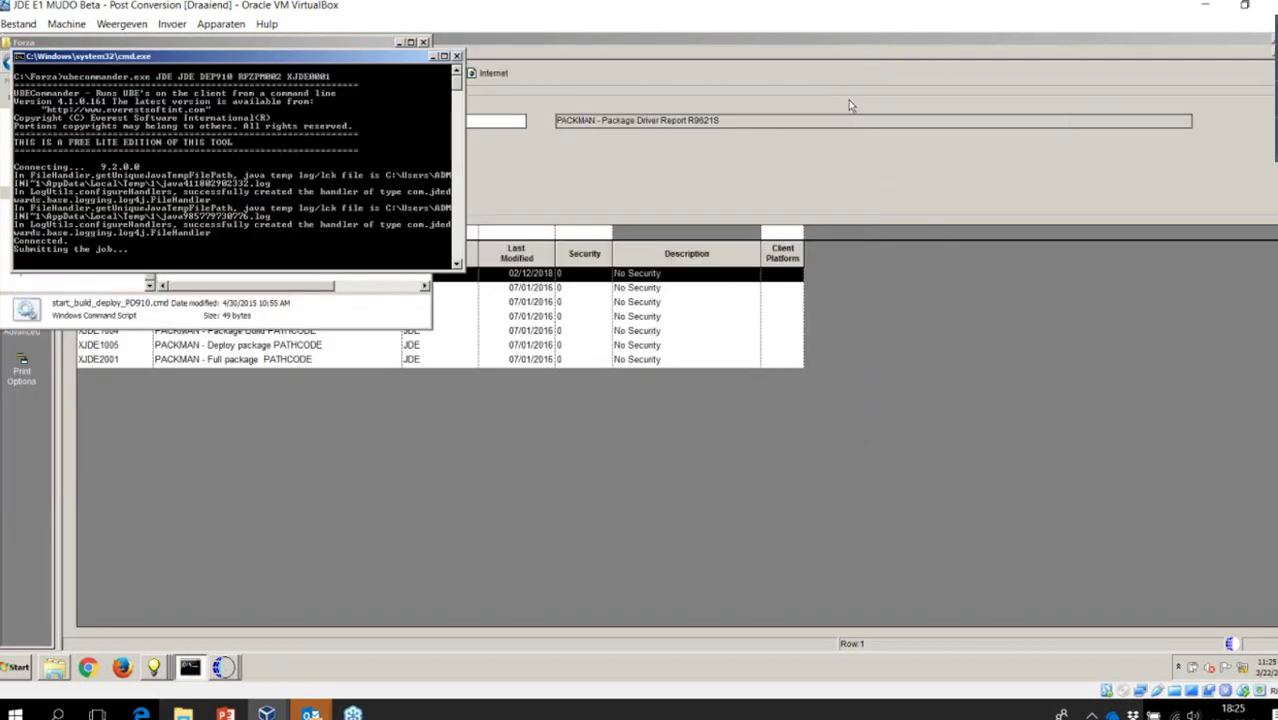
pyautogui.click(572, 178)
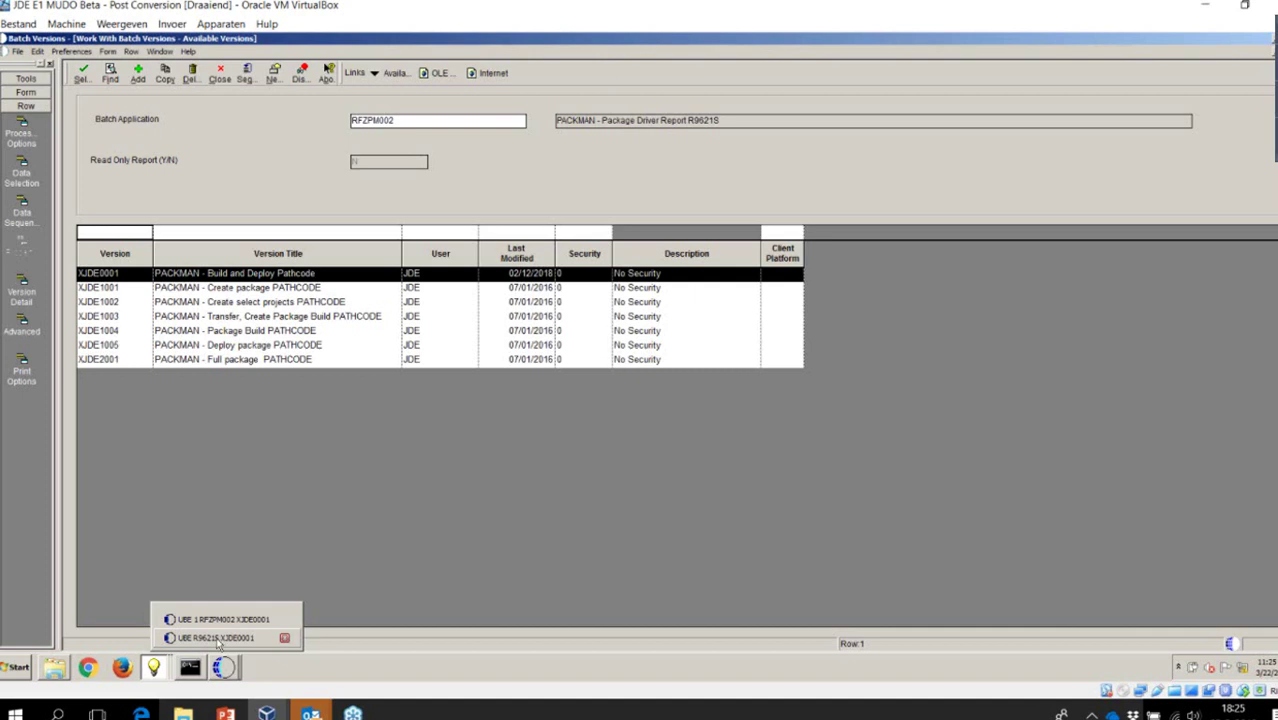
pyautogui.click(155, 668)
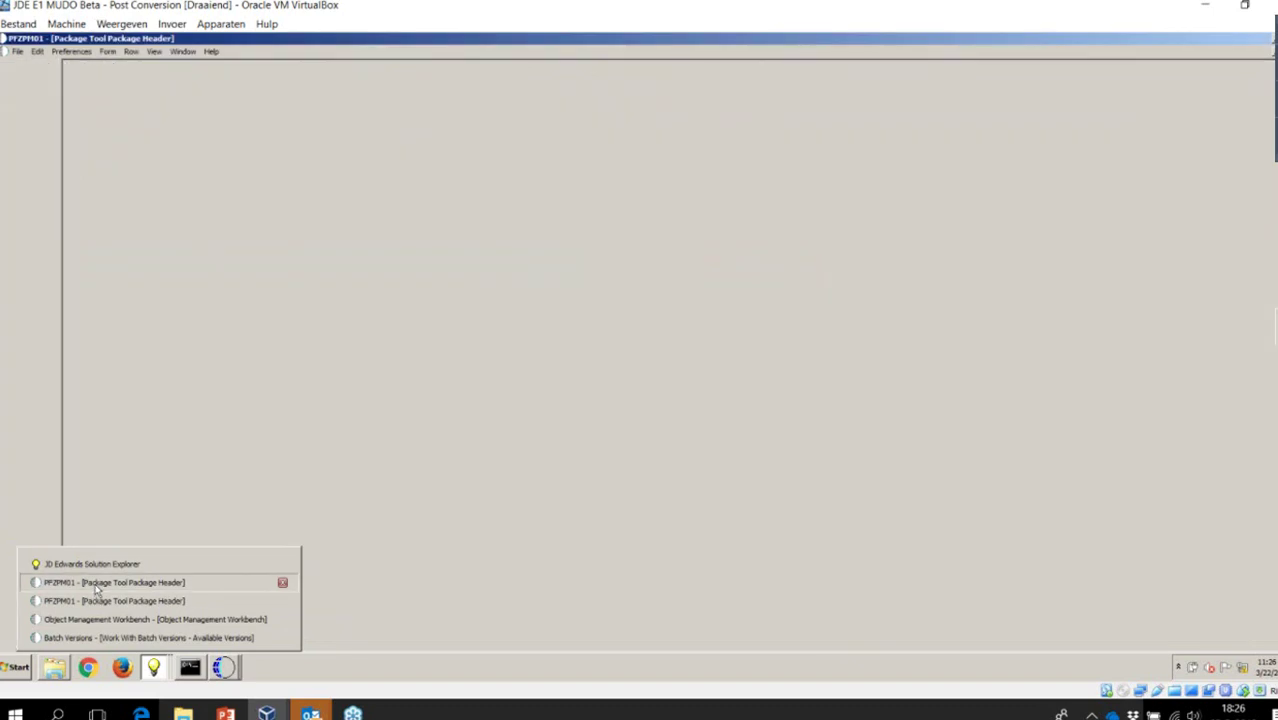
pyautogui.click(96, 590)
pyautogui.click(112, 76)
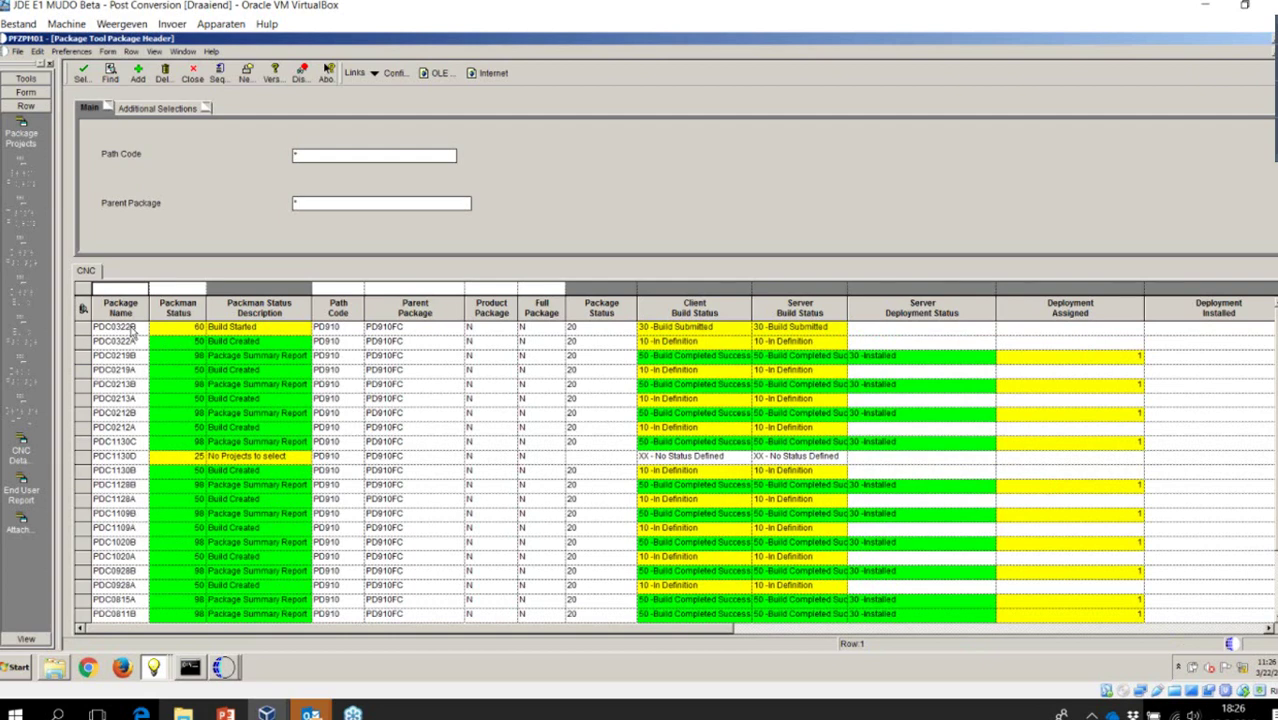
pyautogui.click(130, 333)
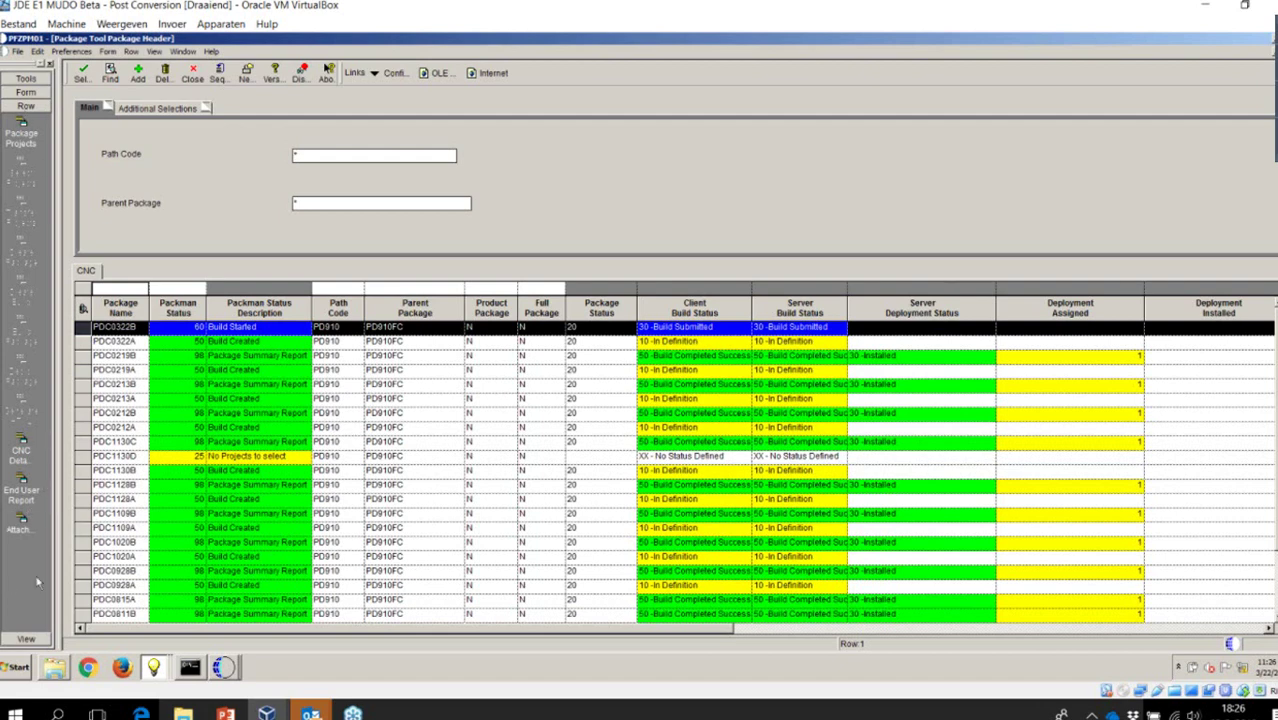
pyautogui.click(27, 640)
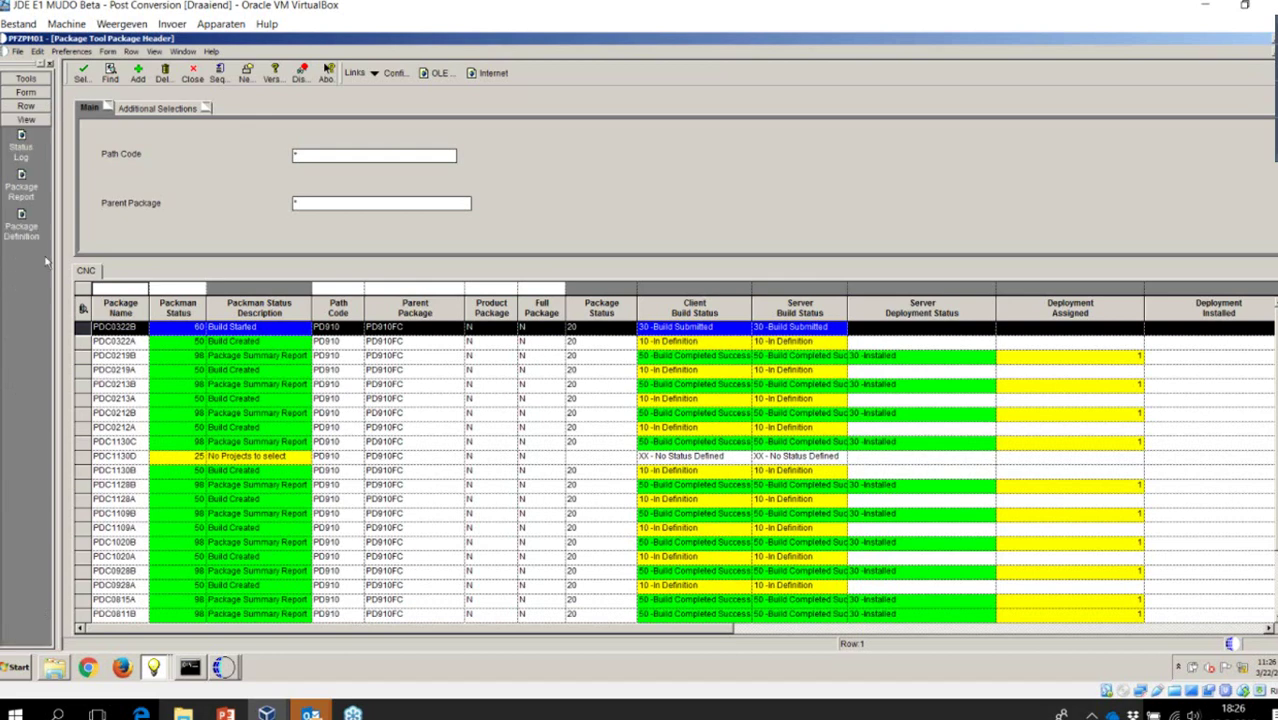
# - Review PDC0322B's PACKMAN Status Ledger, statuses 10 through 60 Build Started, then close it
pyautogui.click(22, 147)
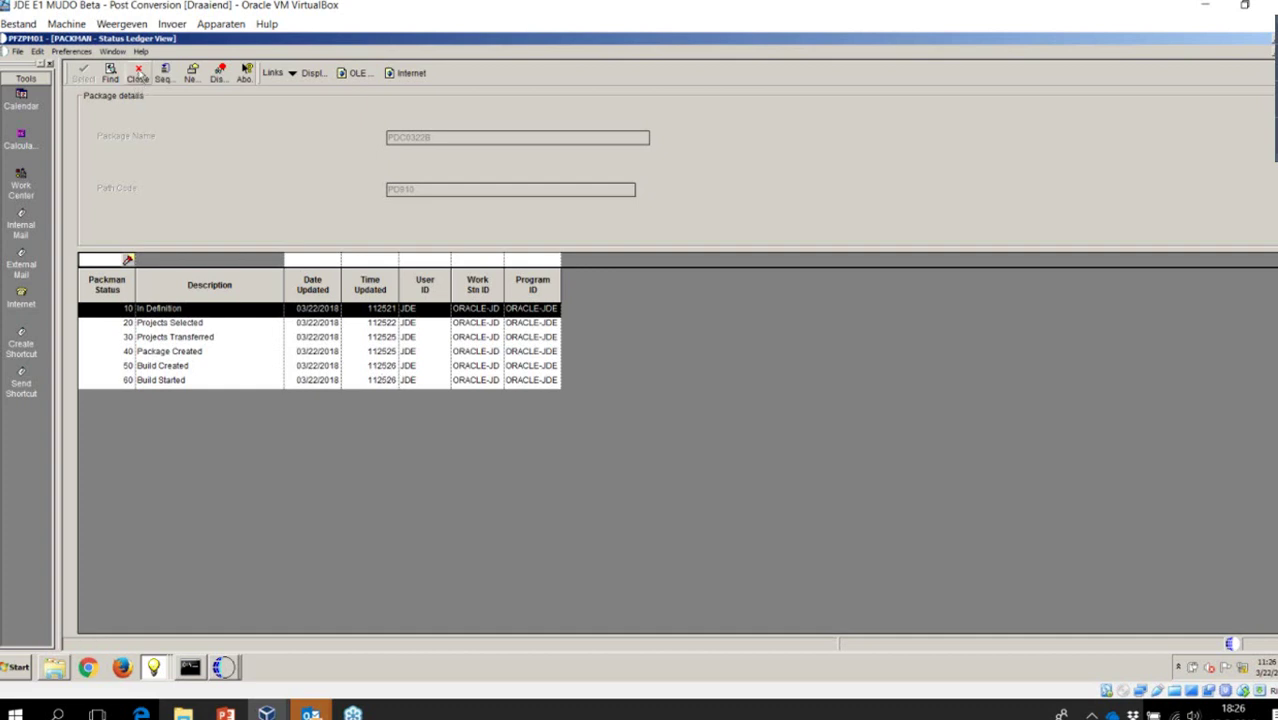
pyautogui.click(139, 78)
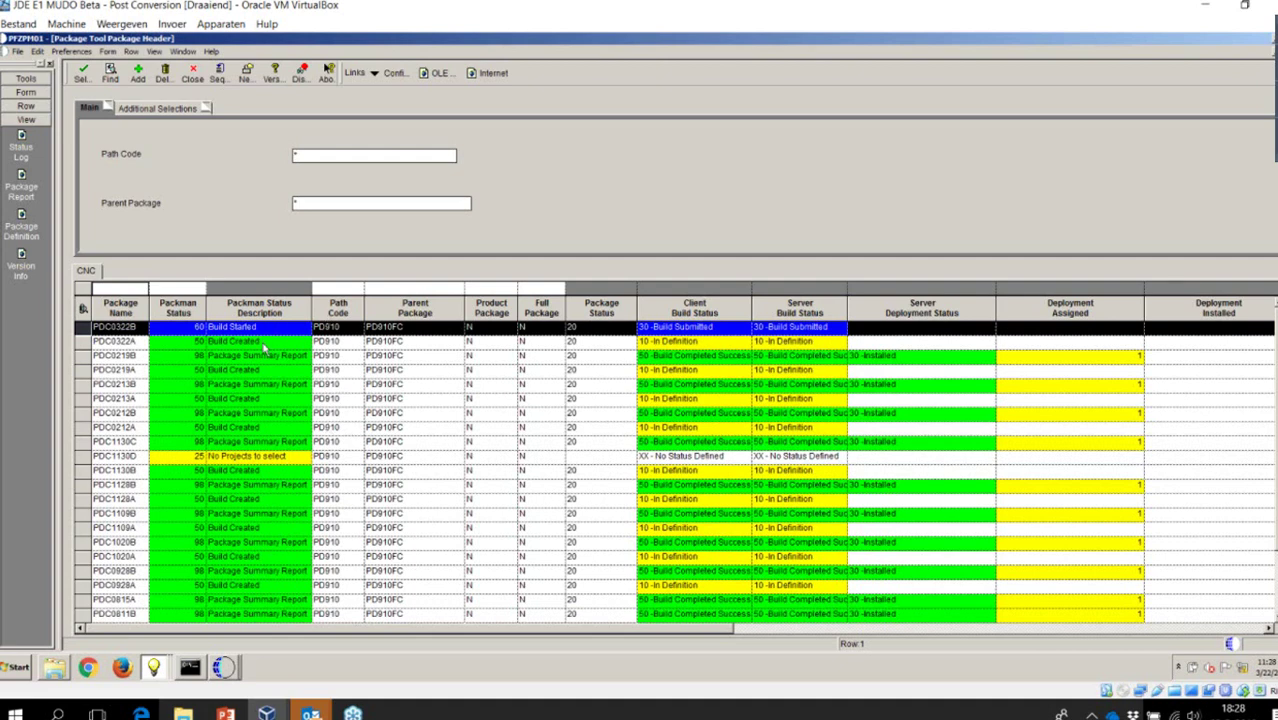
# - Open package PDC1128B's attachments and view its server, client and enterprise server deployment reports
pyautogui.click(270, 490)
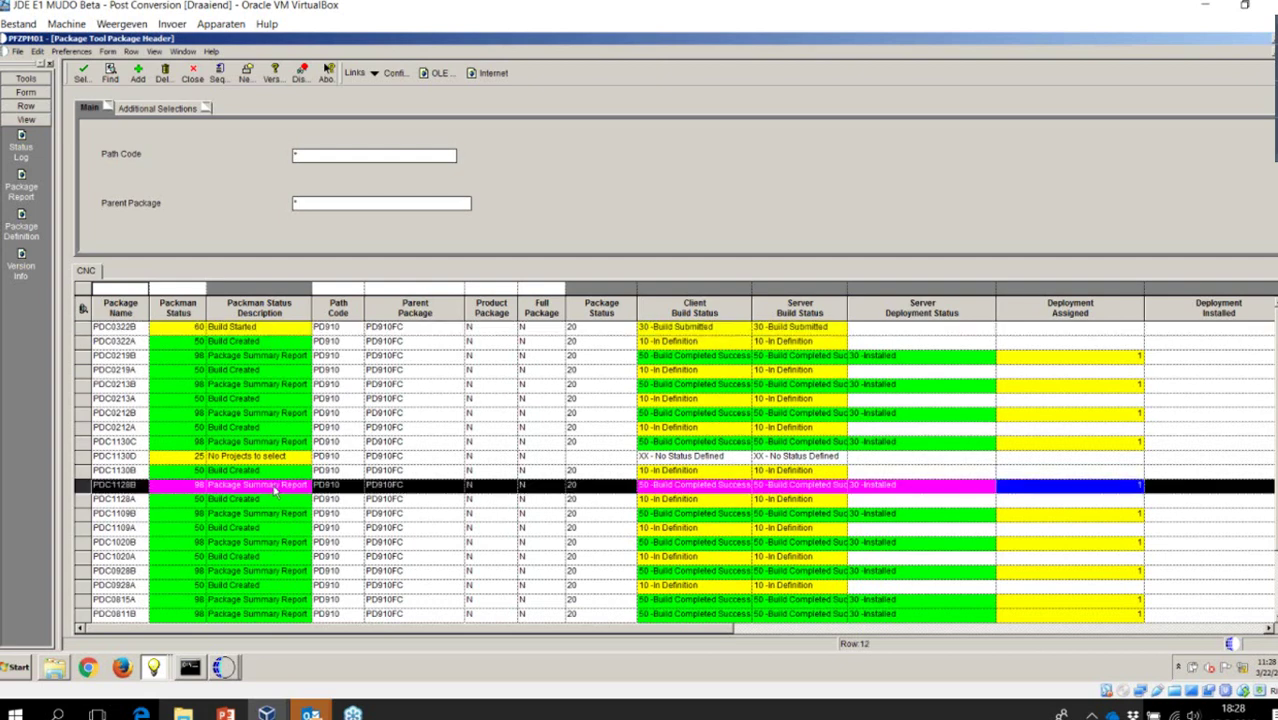
pyautogui.click(27, 106)
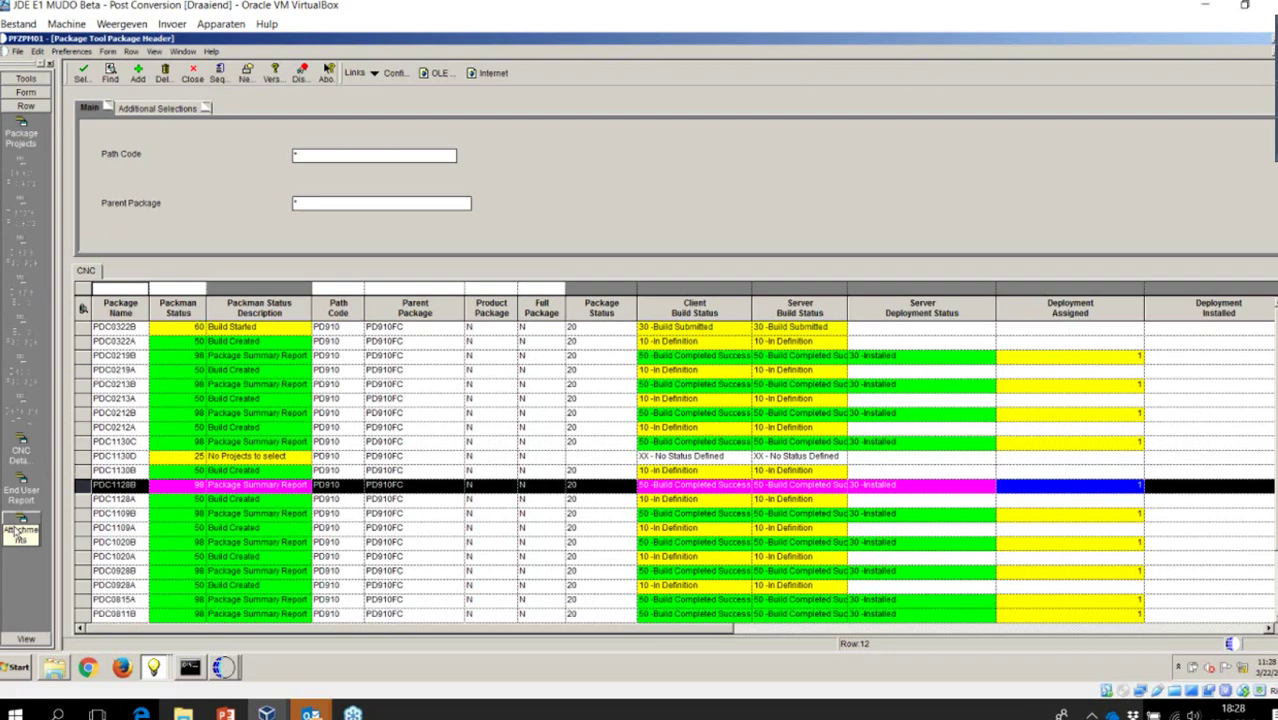
pyautogui.click(20, 532)
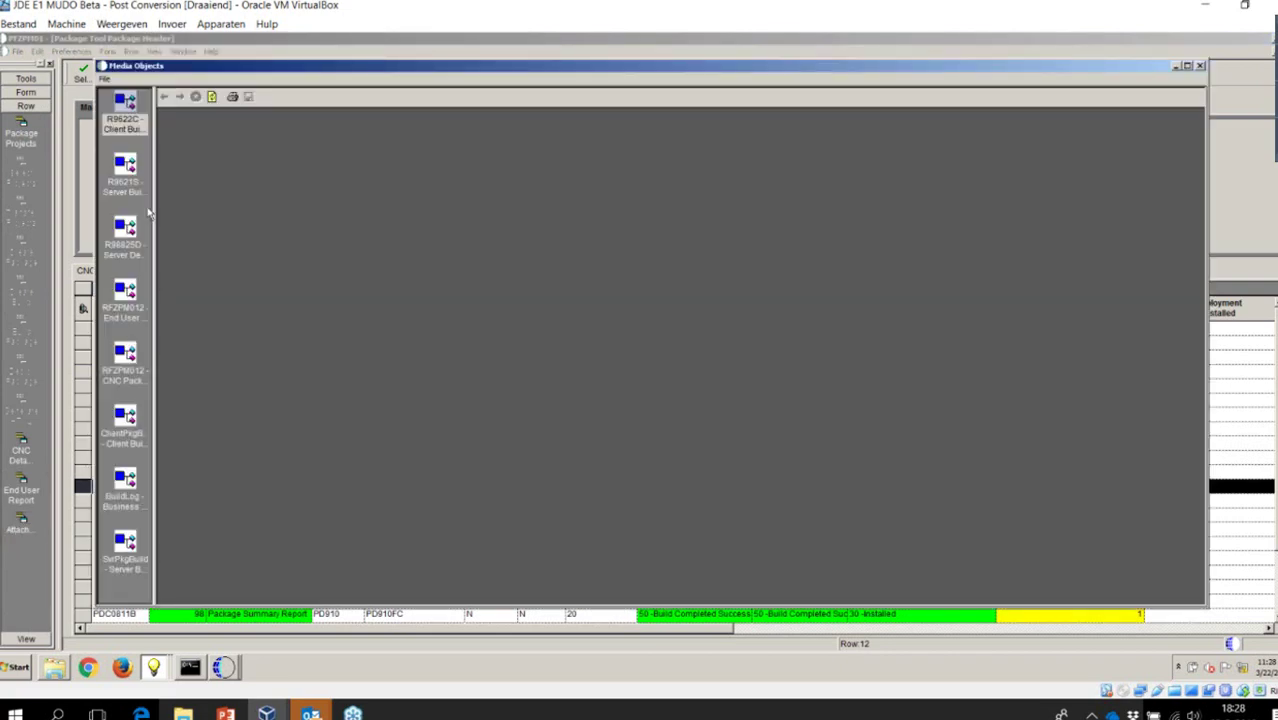
pyautogui.click(124, 172)
pyautogui.click(124, 176)
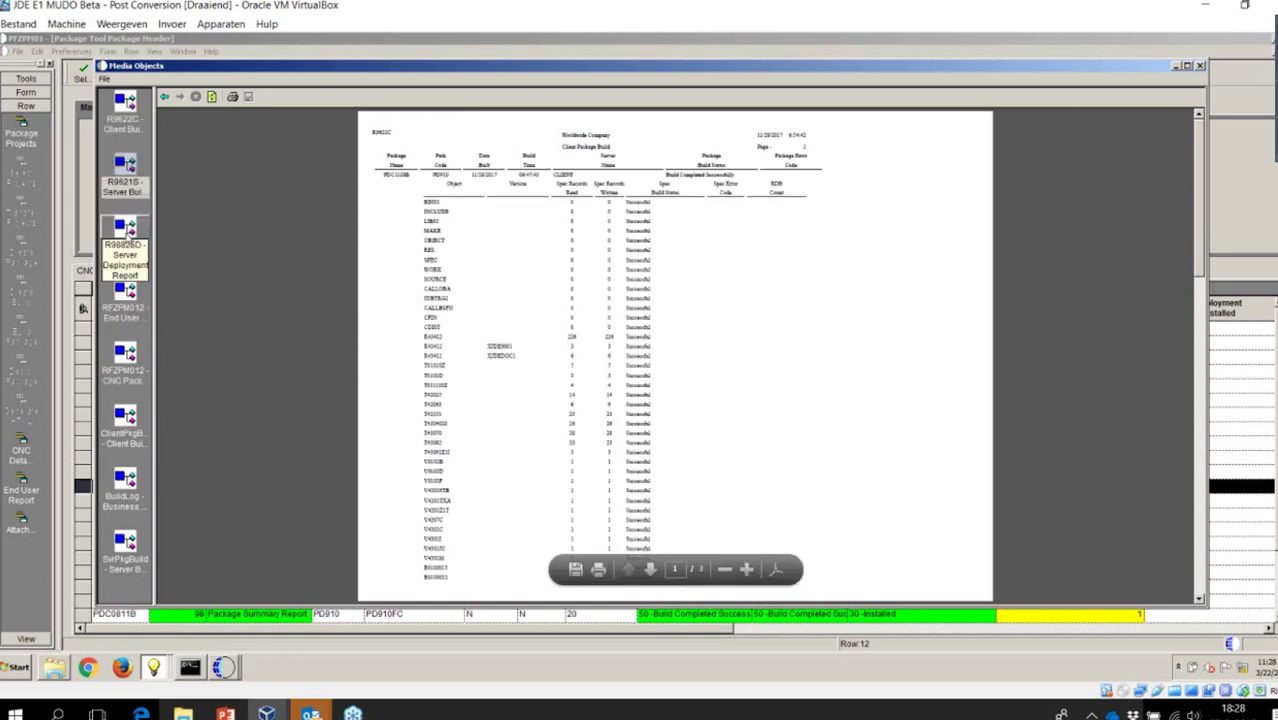
pyautogui.click(125, 228)
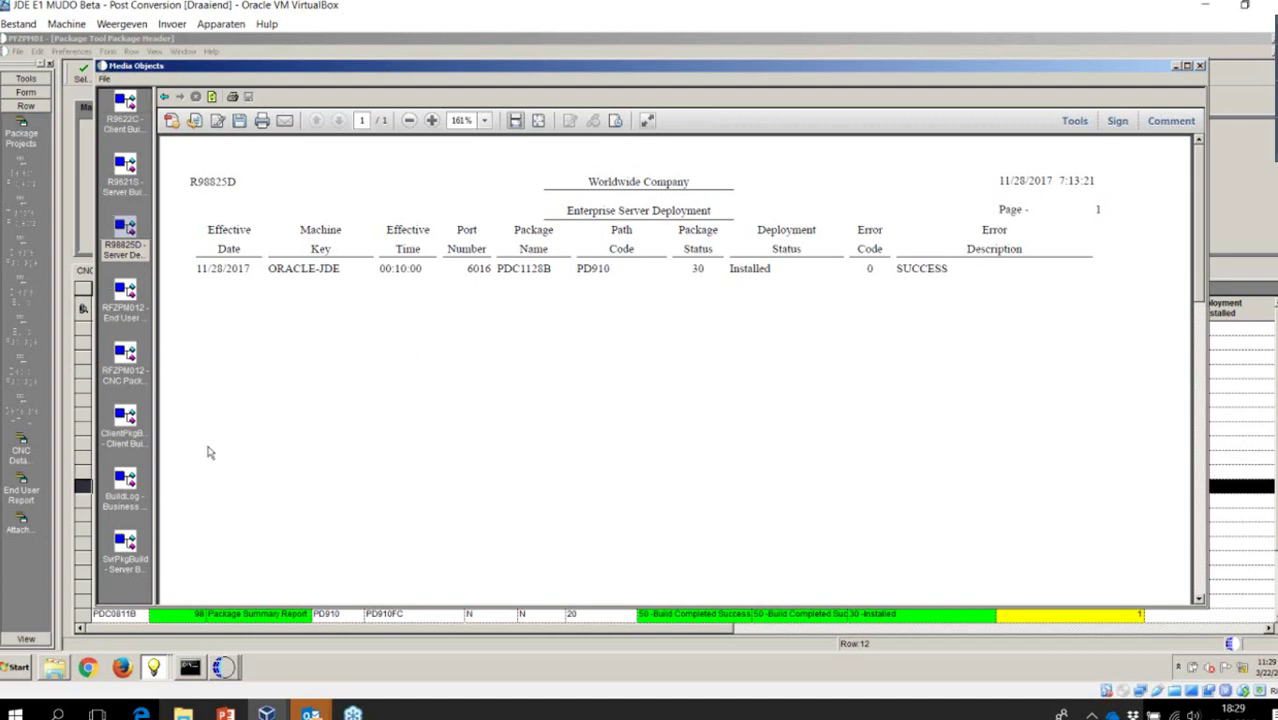
# - Read through the business function build log, close it, and open the RFZPM012 End User Report
pyautogui.doubleClick(125, 485)
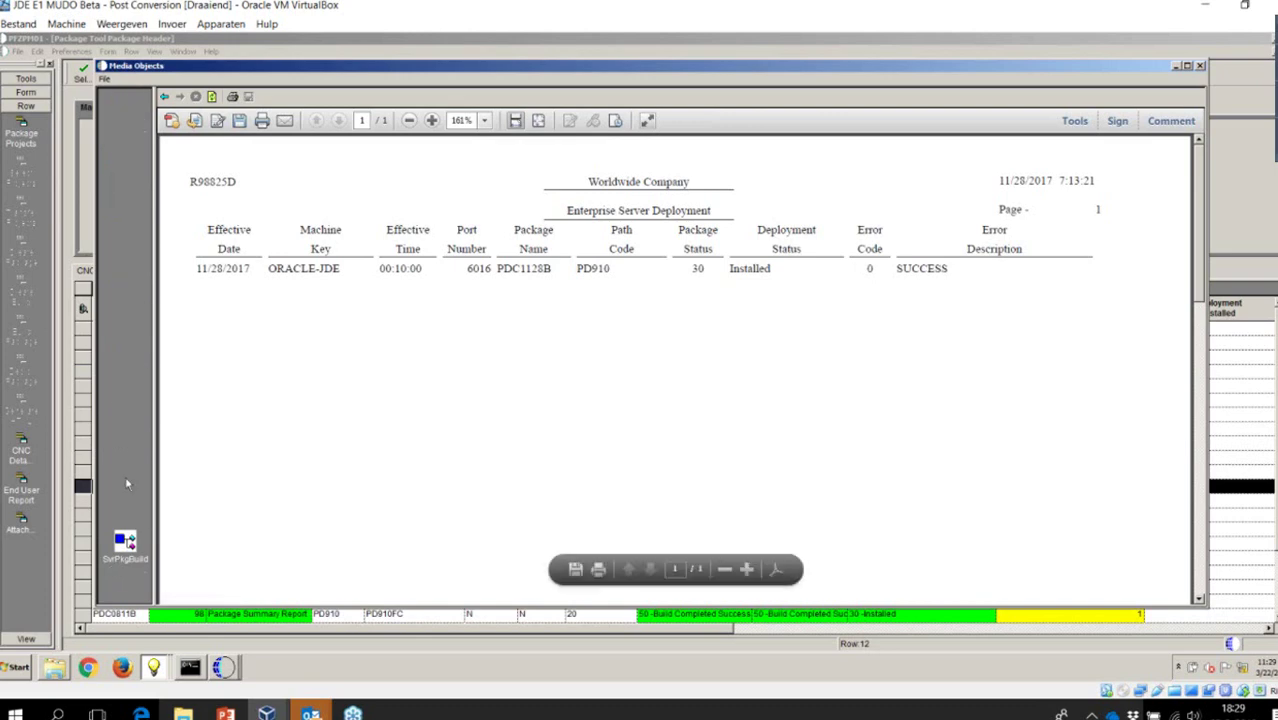
pyautogui.scroll(-20, 712, 368)
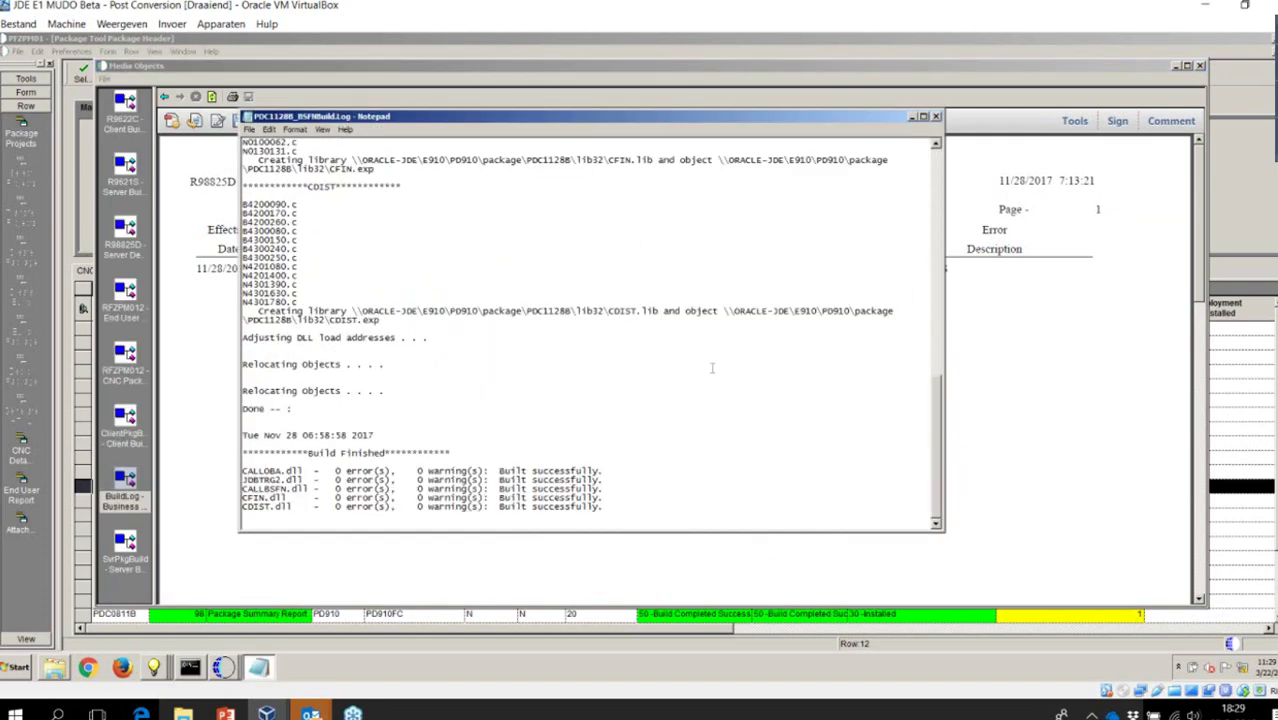
pyautogui.scroll(9, 712, 368)
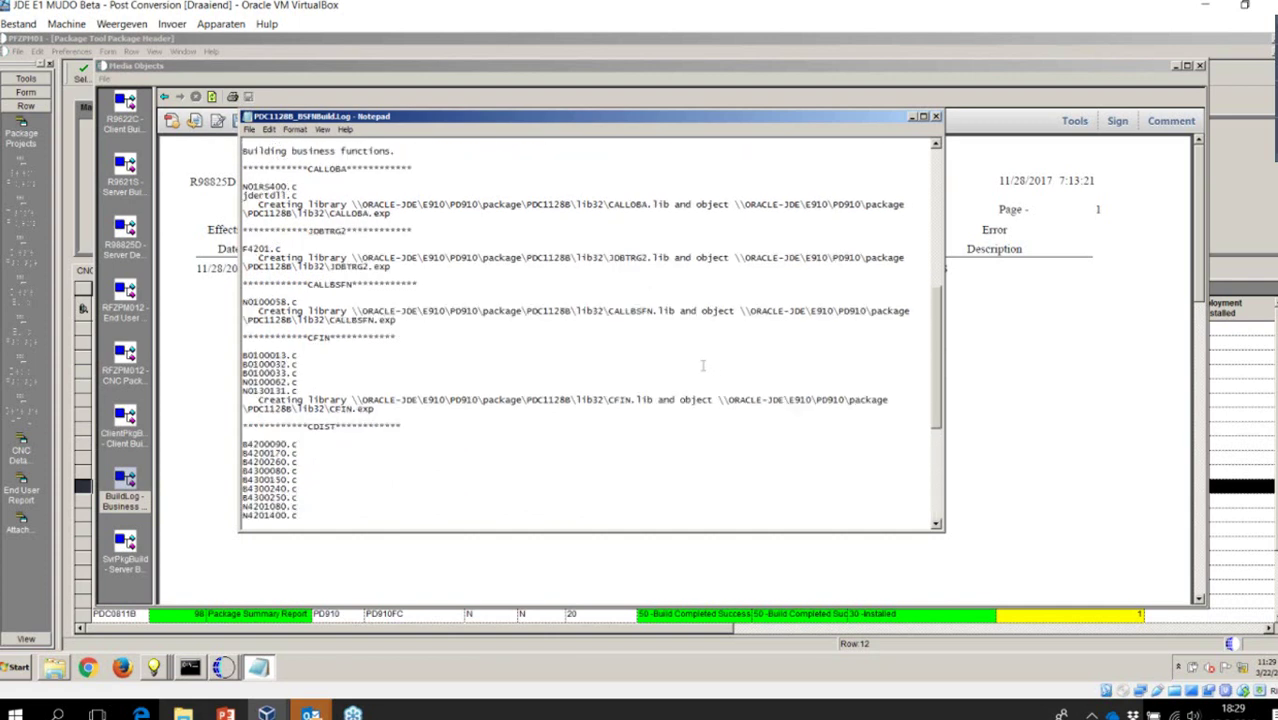
pyautogui.scroll(-9, 701, 367)
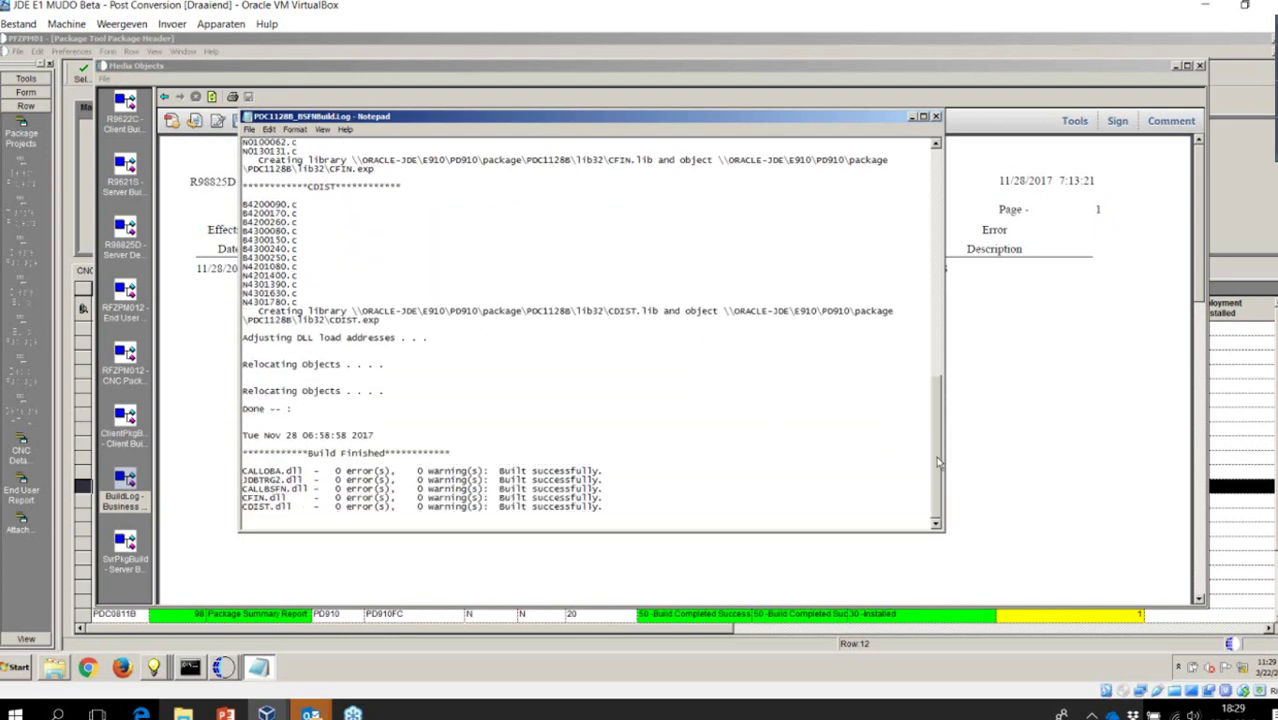
pyautogui.moveTo(940, 458); pyautogui.dragTo(931, 200)
pyautogui.click(935, 117)
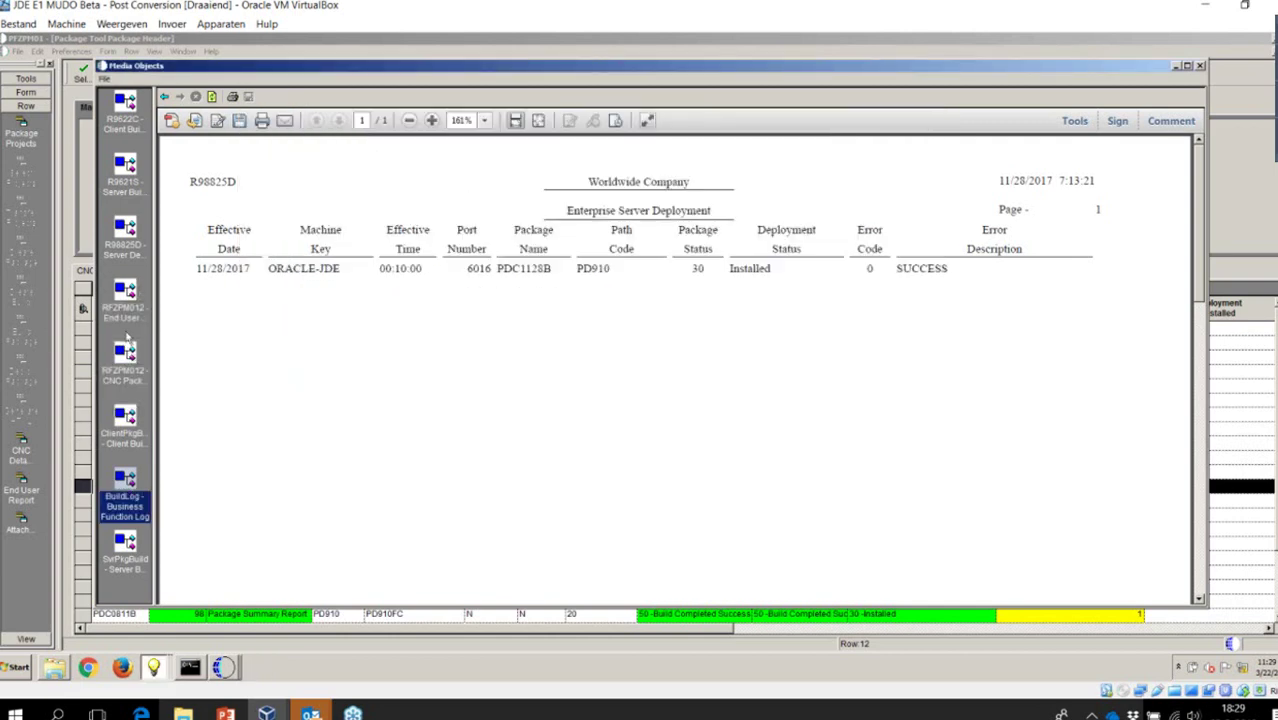
pyautogui.click(125, 293)
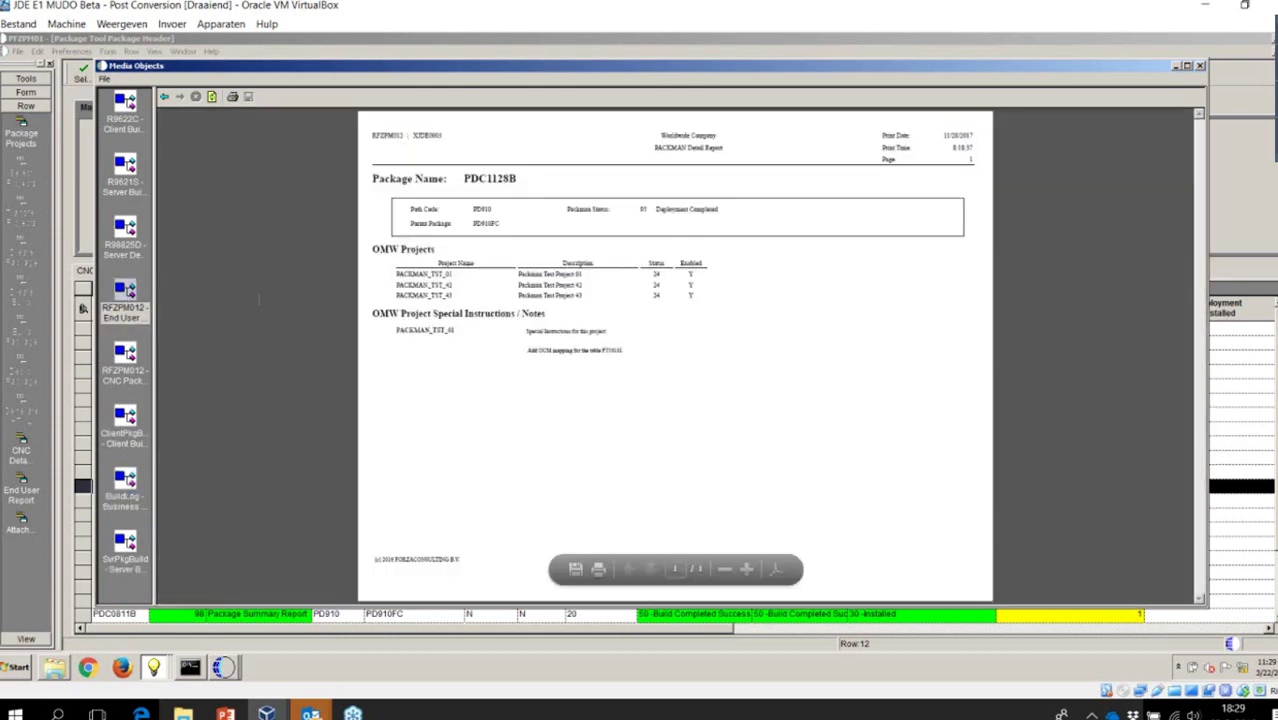
# - Zoom the PACKMAN Detail Report in twice to read PACKMAN_TST_01's F550101 OCM mapping instruction
pyautogui.click(746, 569)
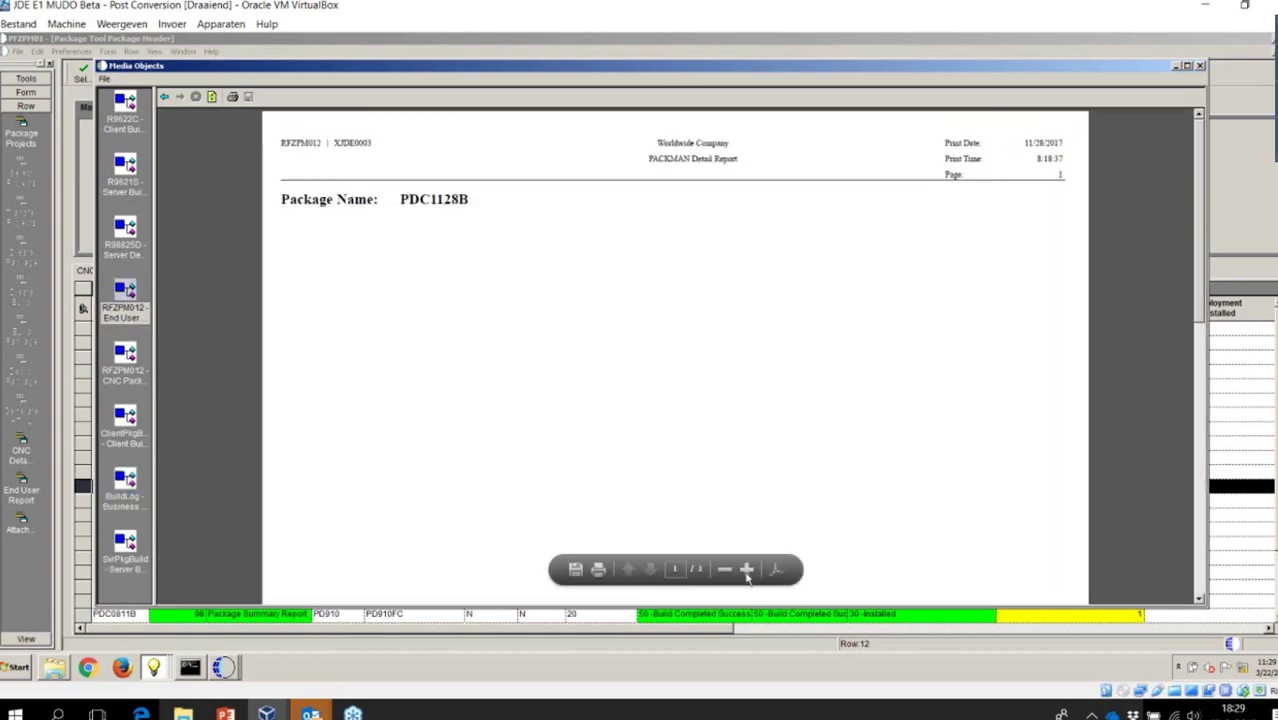
pyautogui.click(746, 569)
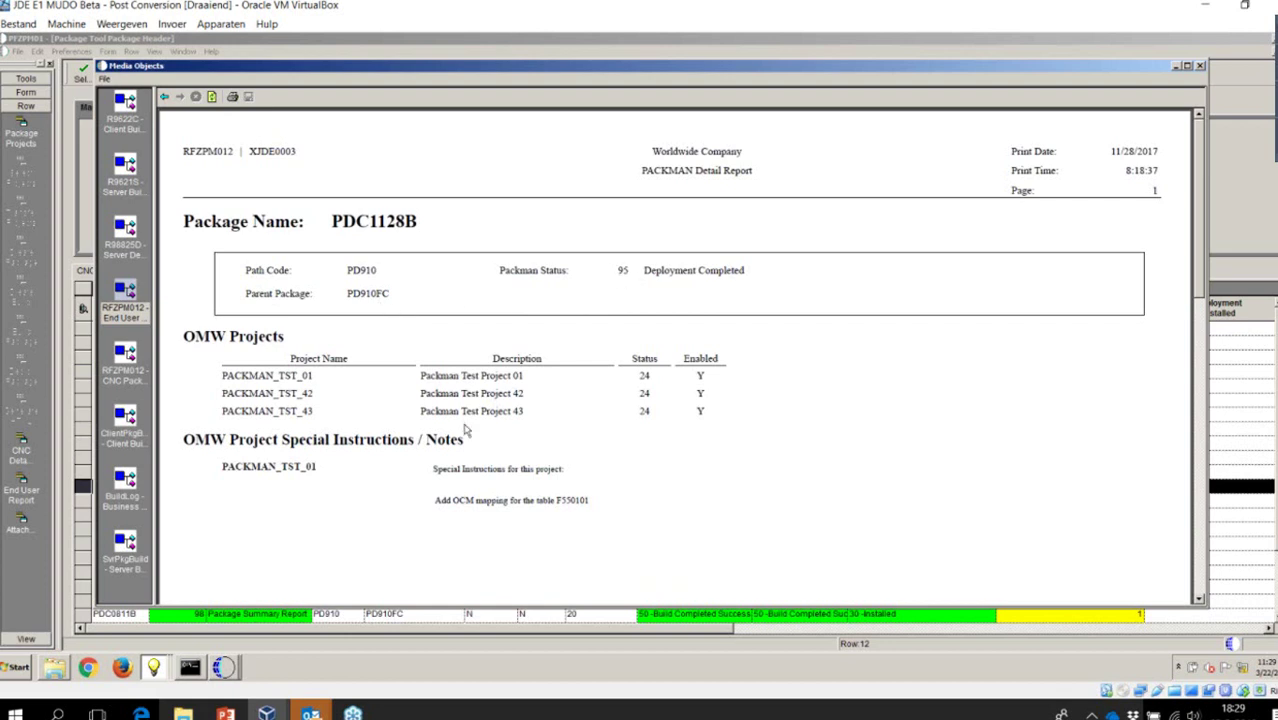
pyautogui.moveTo(575, 447)
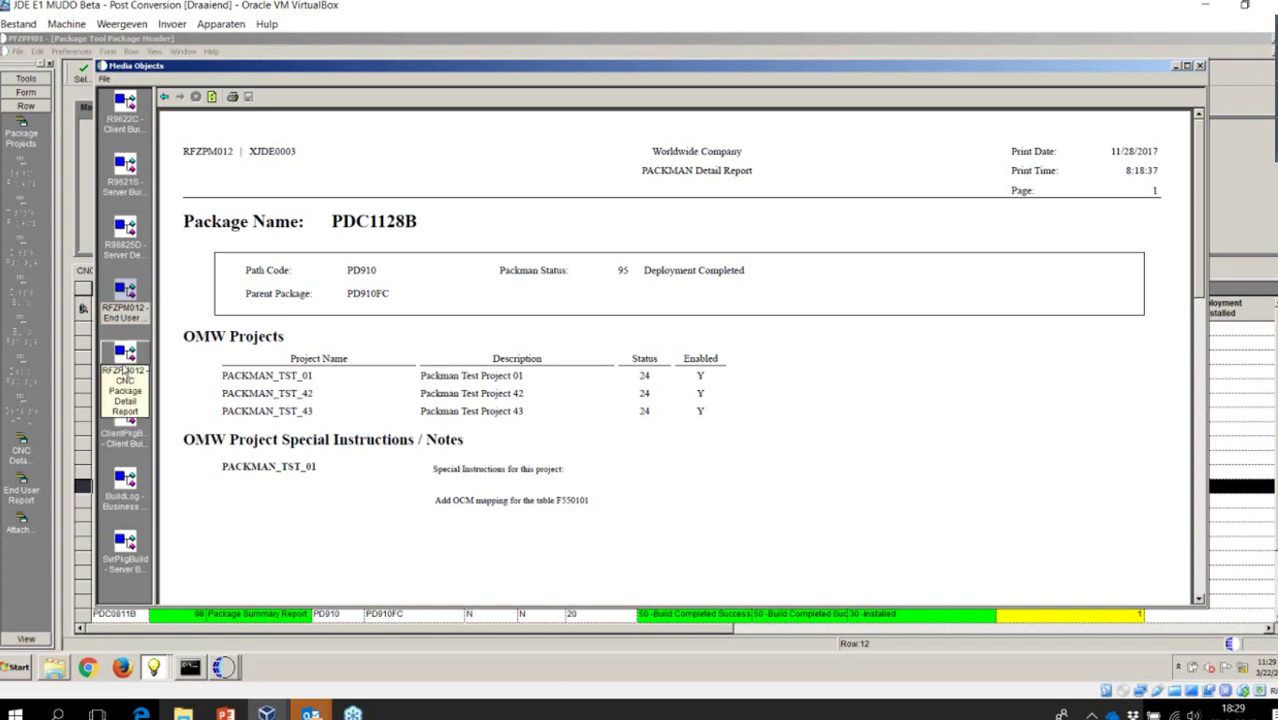
# - Open the RFZPM012 CNC Package Detail Report, zoom in twice, and scroll through status log and objects
pyautogui.click(123, 372)
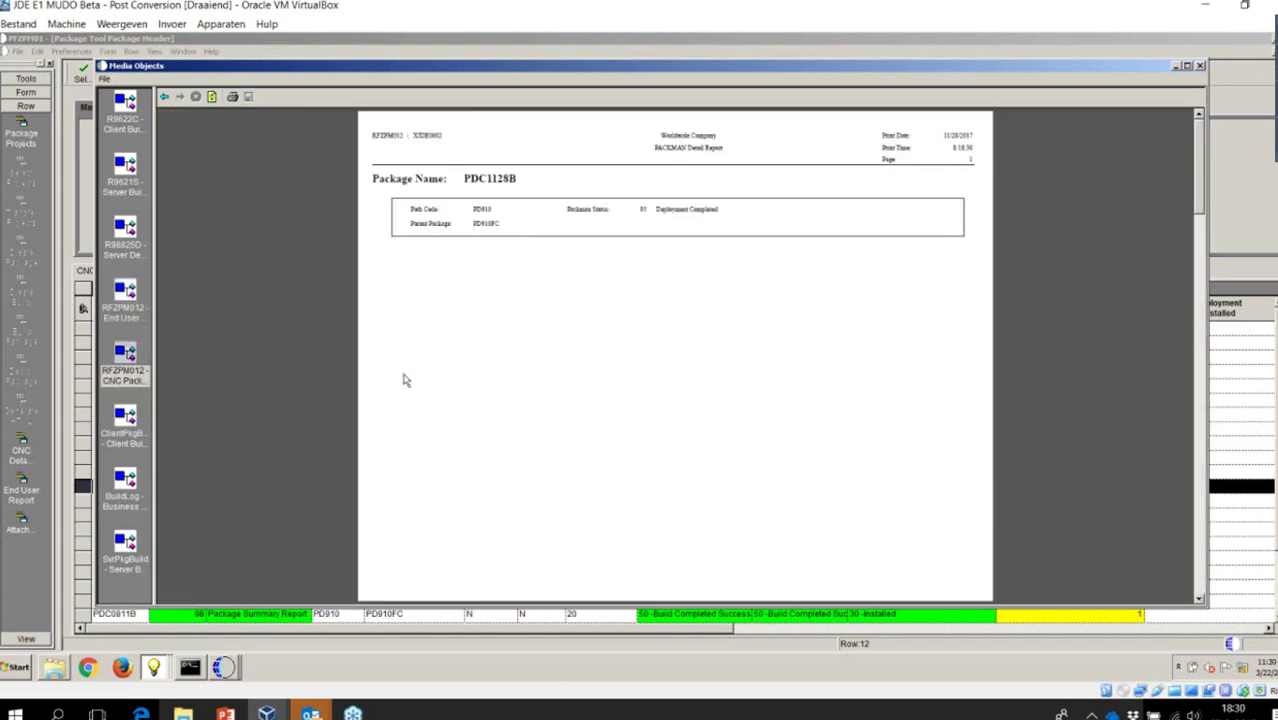
pyautogui.click(746, 568)
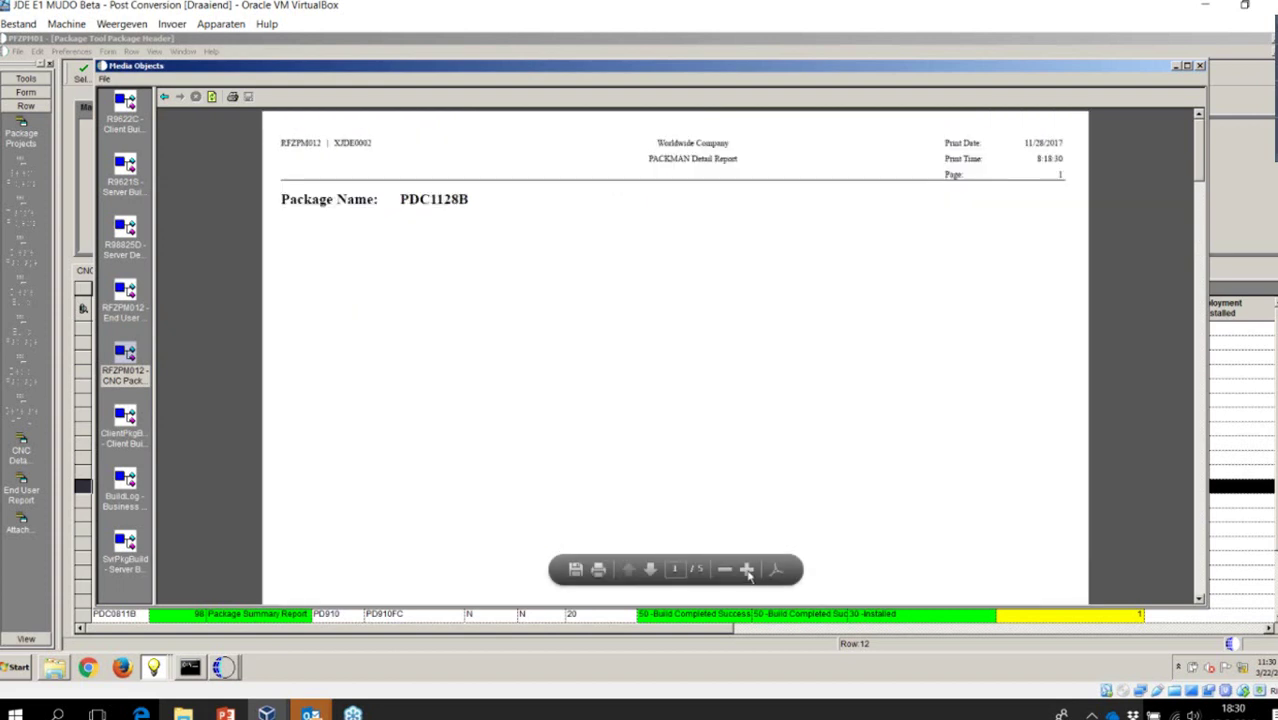
pyautogui.click(746, 568)
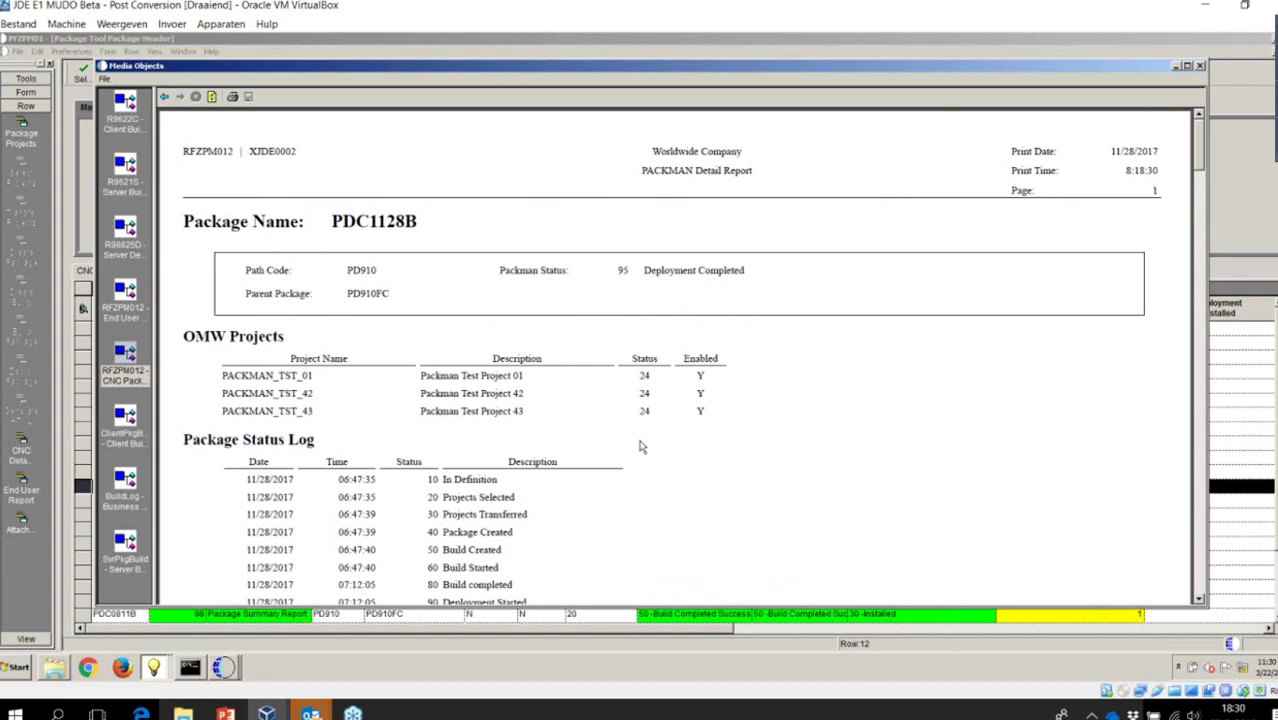
pyautogui.scroll(-1, 641, 447)
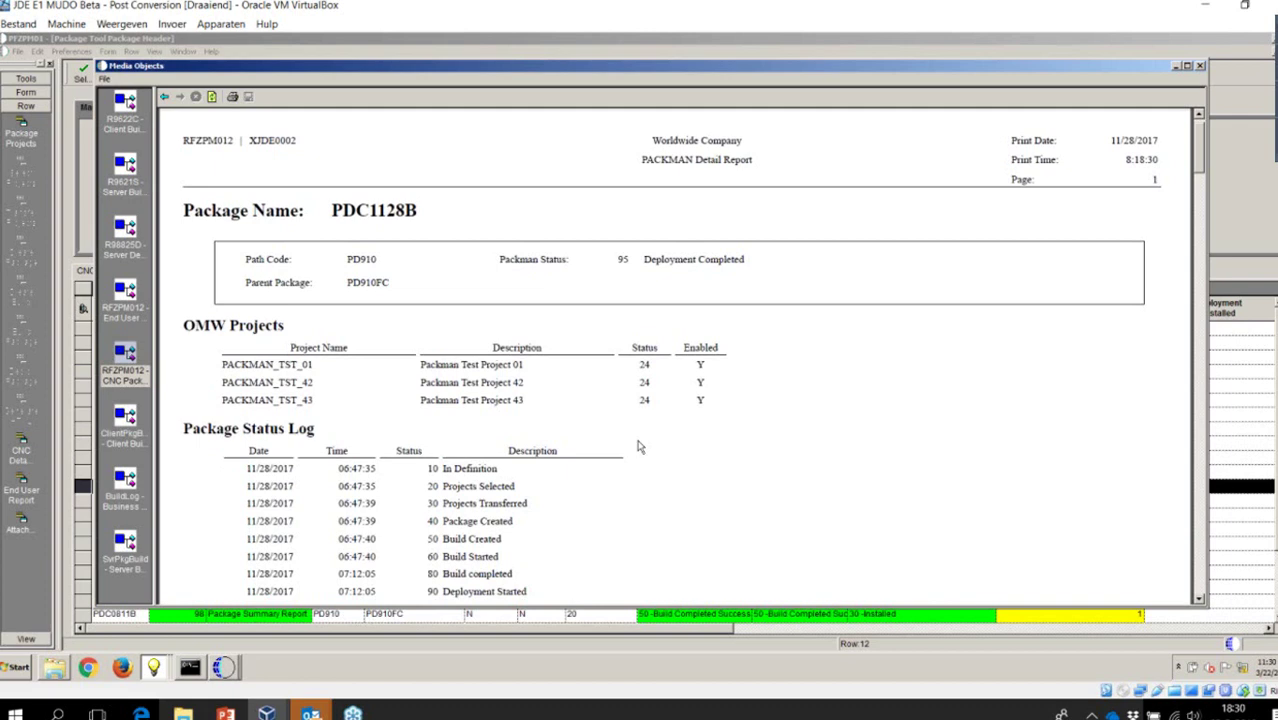
pyautogui.scroll(-2, 489, 413)
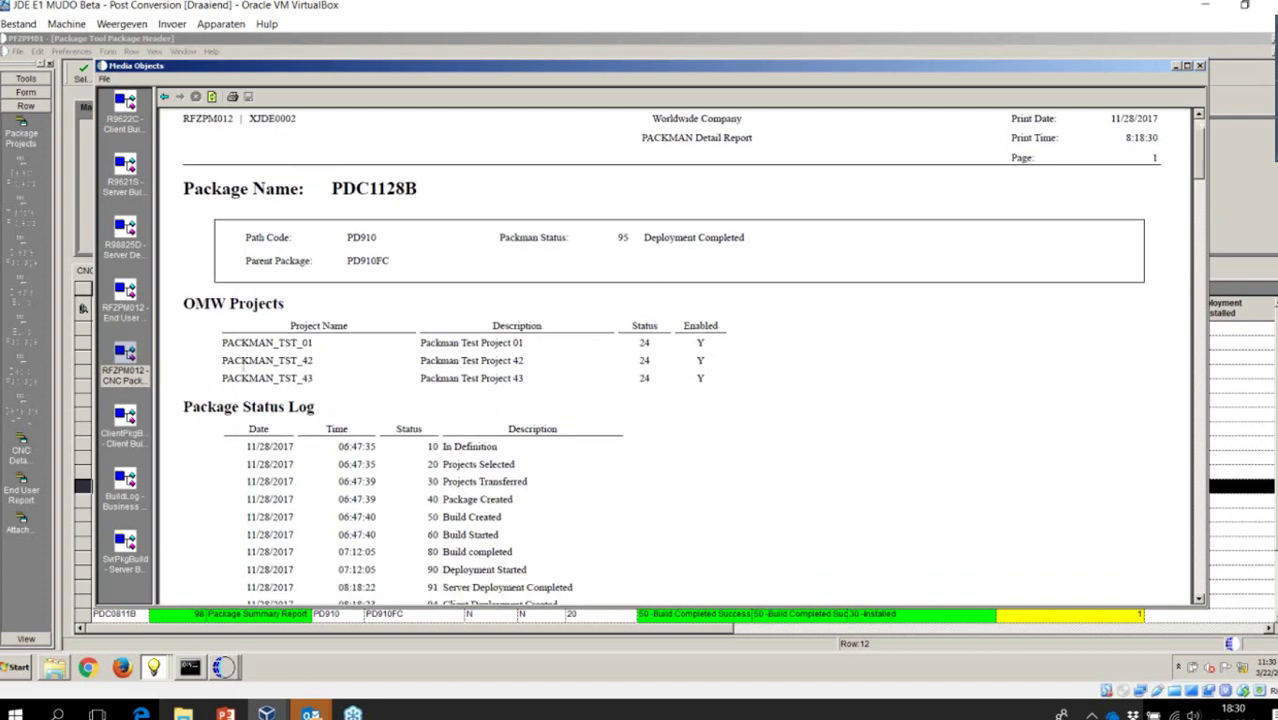
pyautogui.scroll(-9, 317, 358)
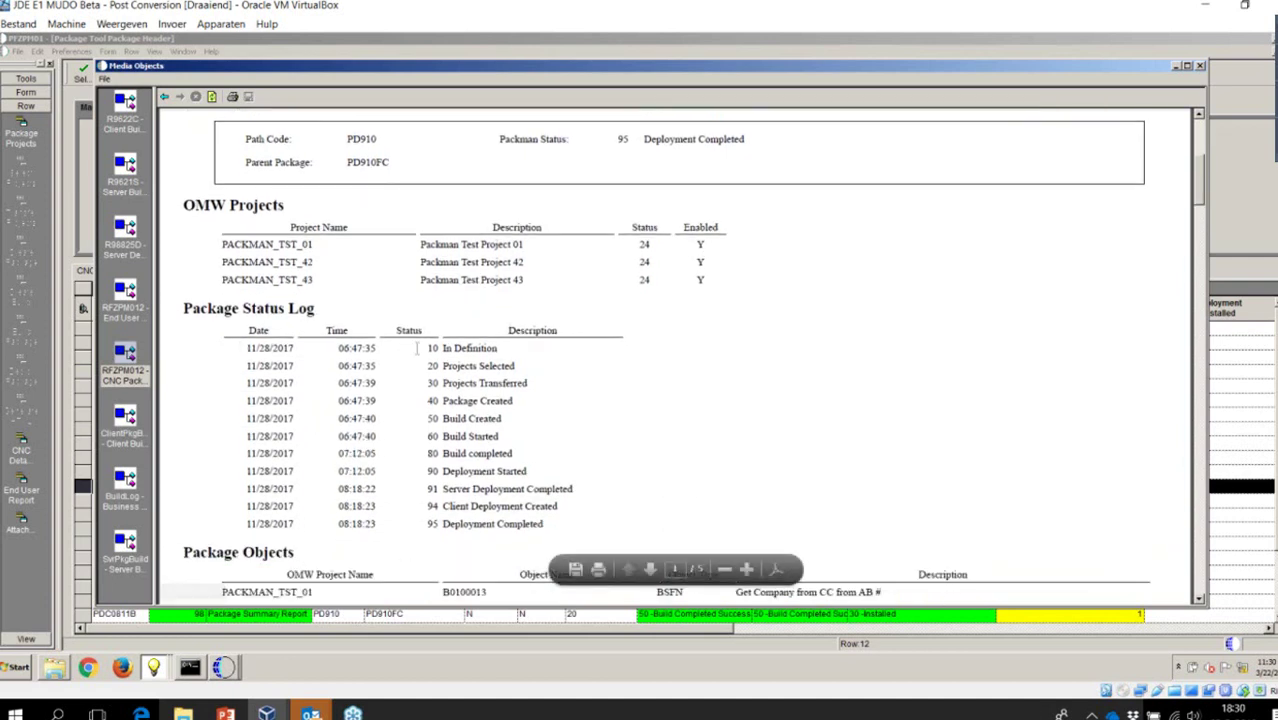
pyautogui.scroll(-4, 415, 348)
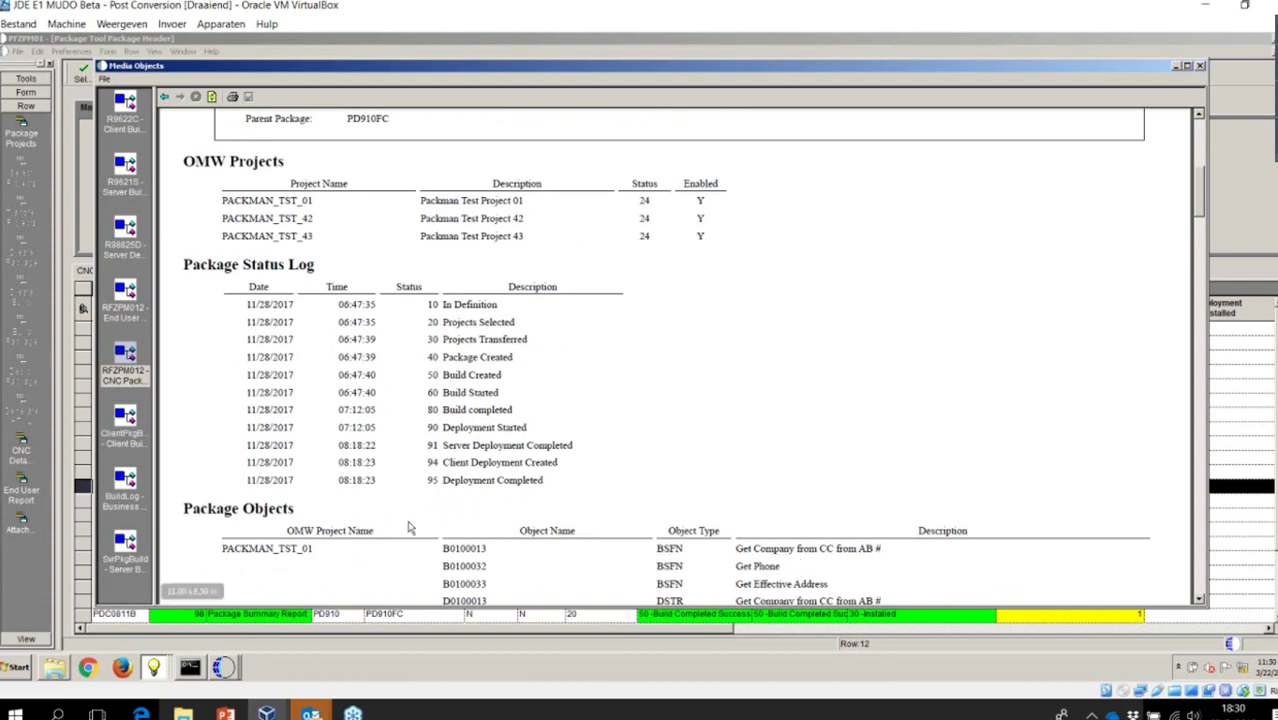
pyautogui.scroll(-2, 408, 520)
pyautogui.scroll(-2, 408, 520)
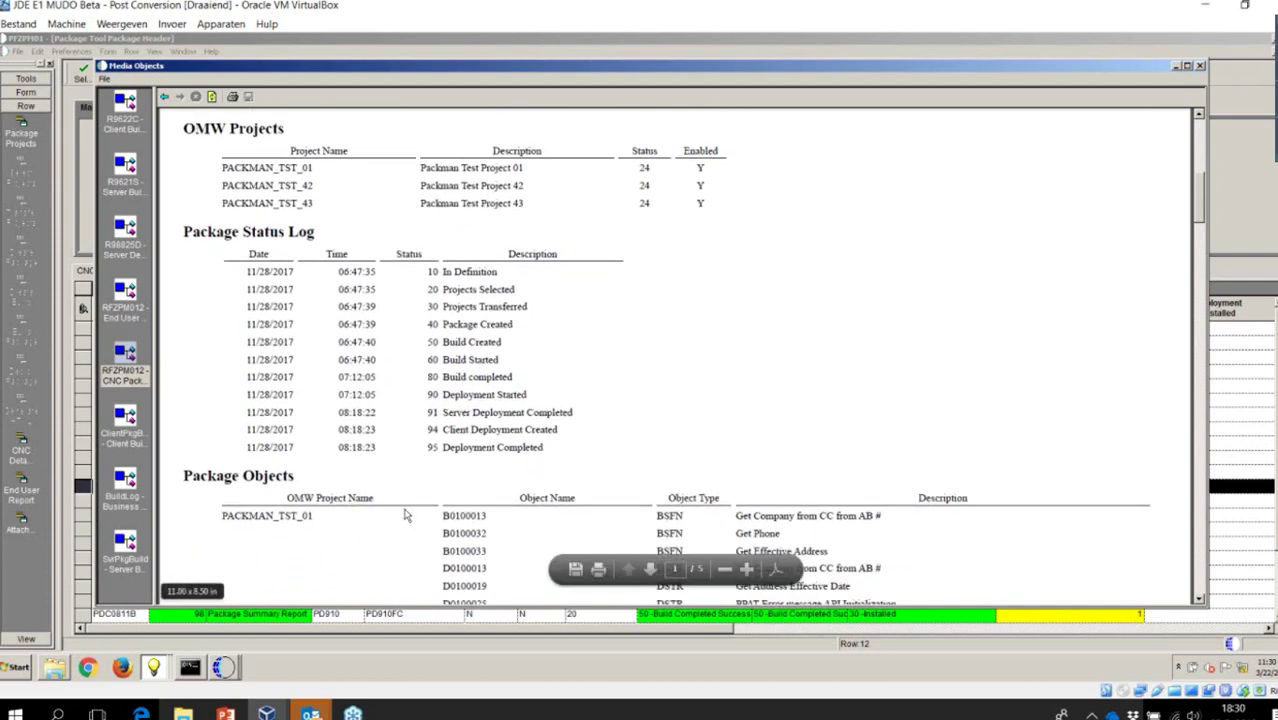
pyautogui.scroll(-10, 1245, 565)
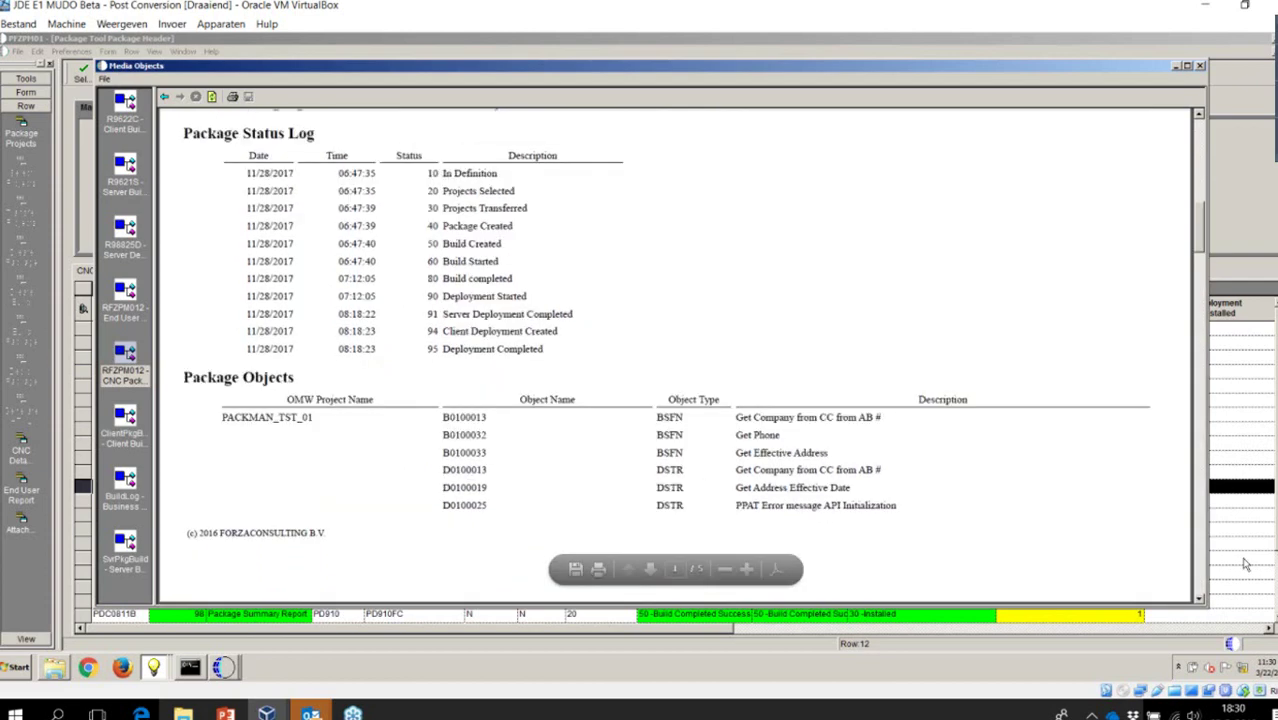
# - Scroll to page 5 showing 50 Build Completed Successfully and ORACLE-JDE deployment Installed
pyautogui.scroll(-10, 1245, 565)
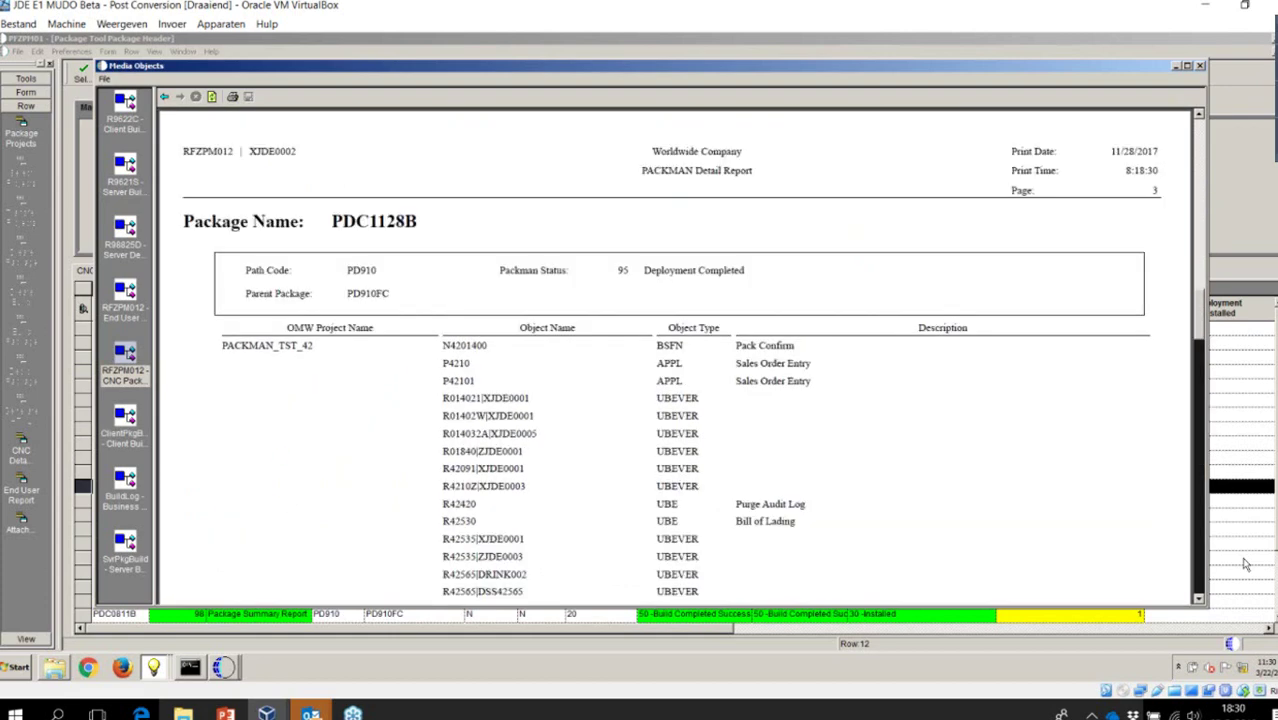
pyautogui.scroll(-10, 1245, 565)
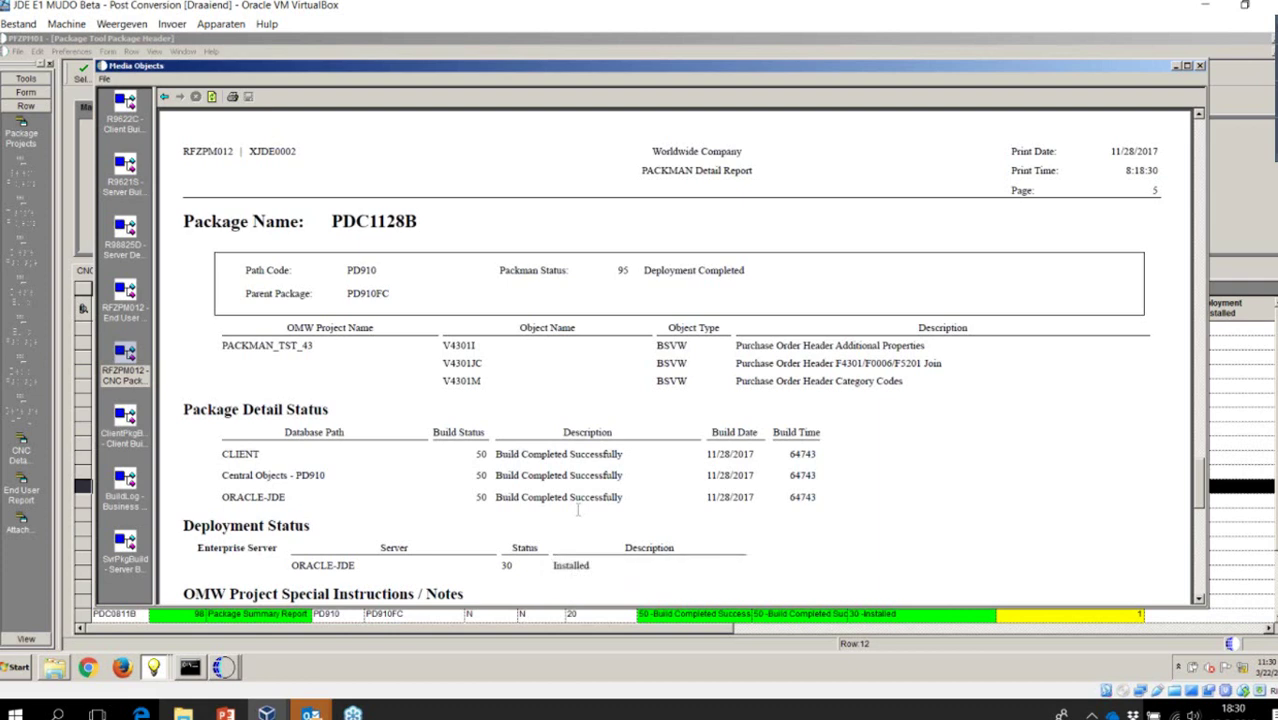
pyautogui.scroll(-1, 577, 510)
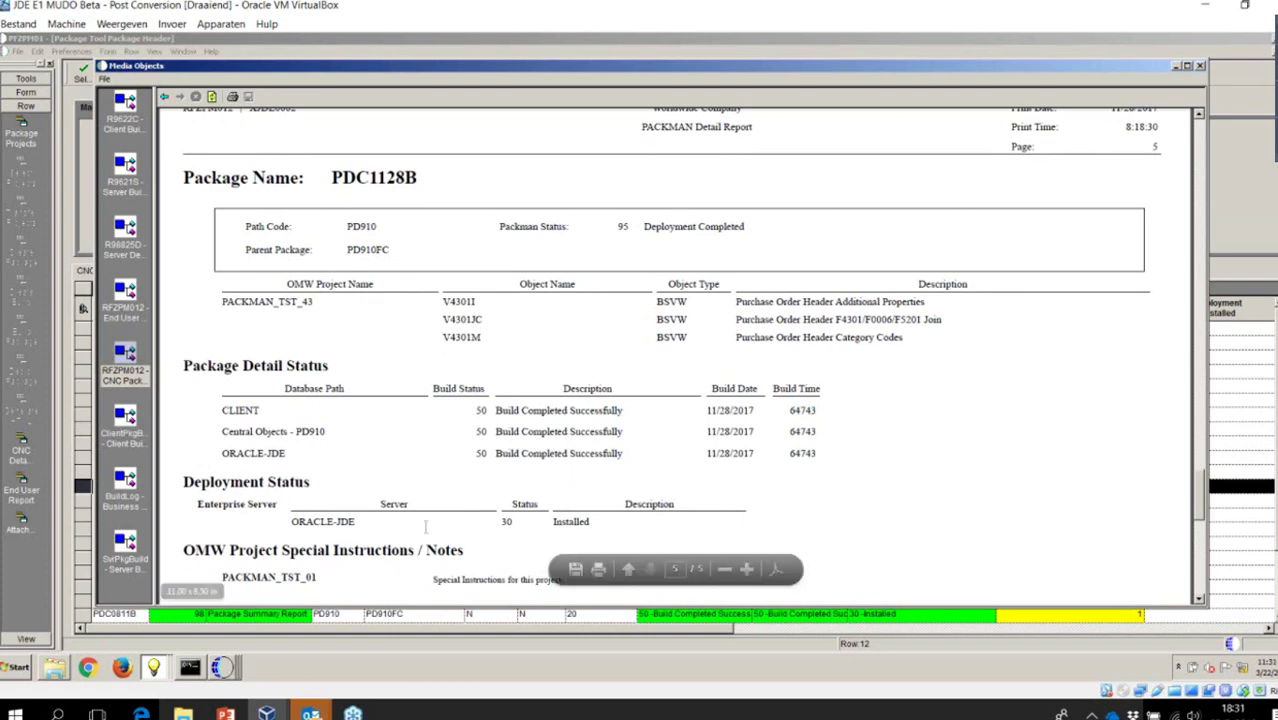
pyautogui.scroll(-1, 413, 506)
pyautogui.scroll(-4, 413, 506)
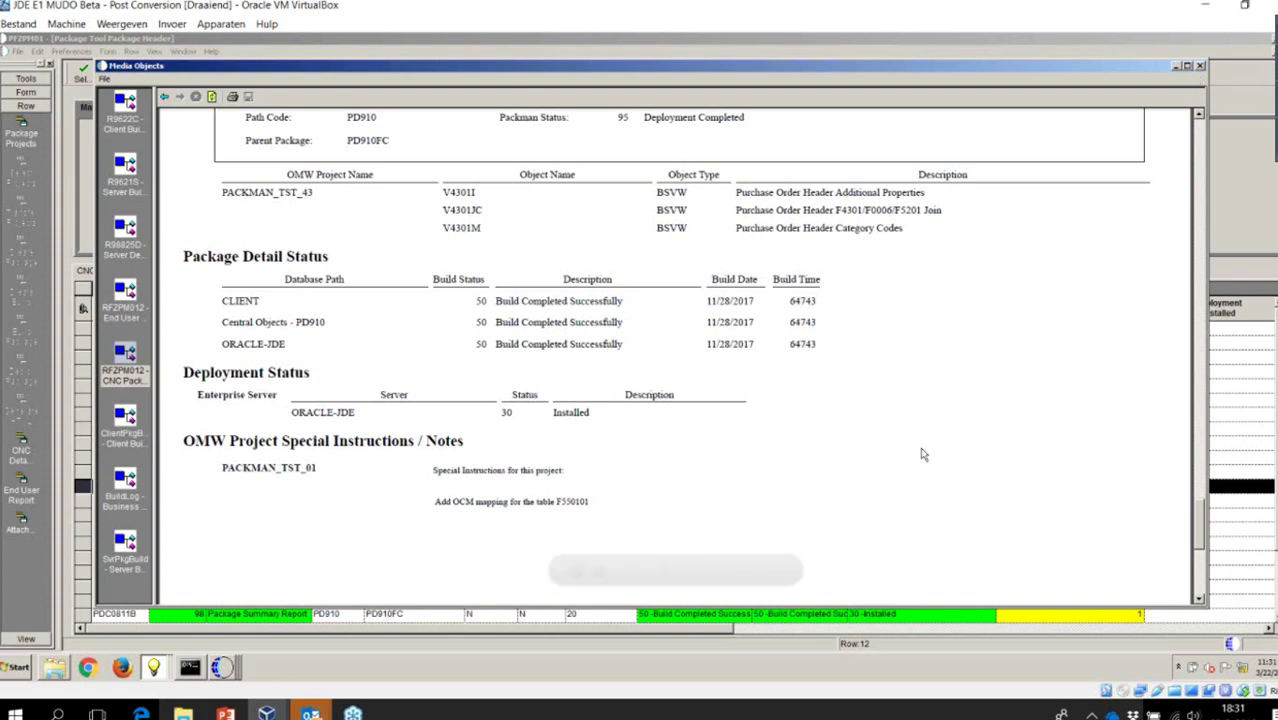
pyautogui.click(153, 667)
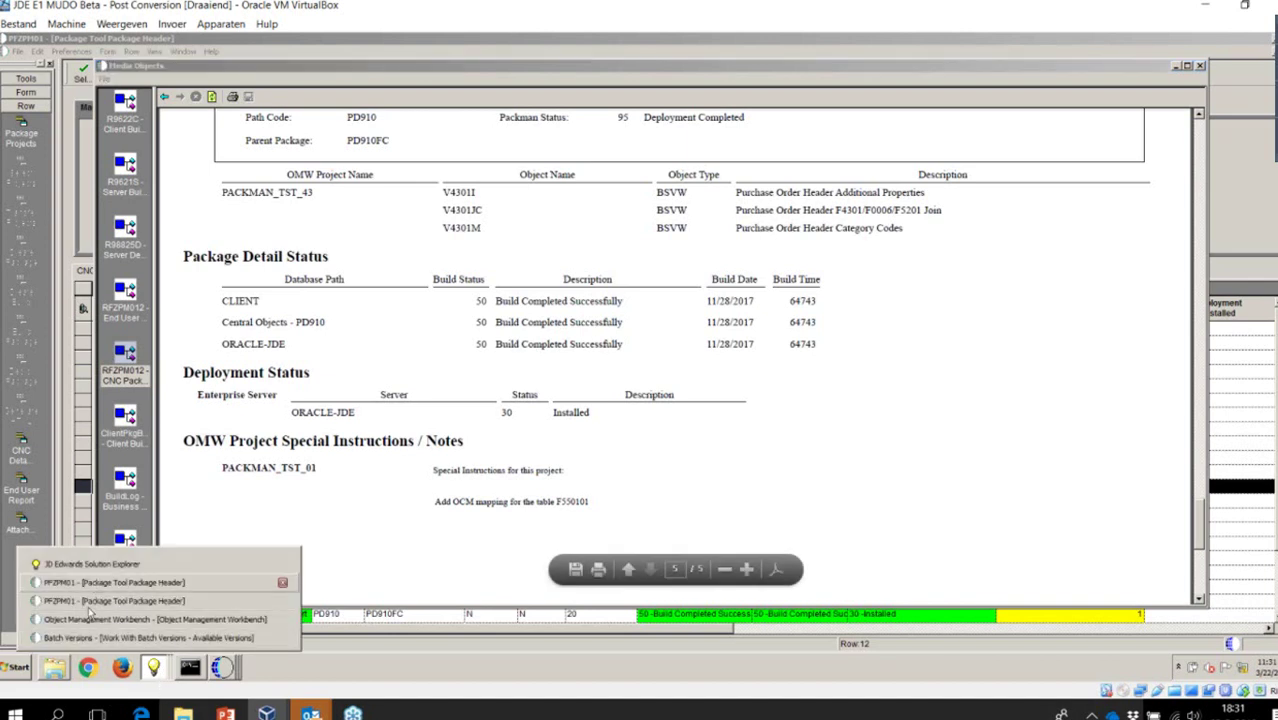
# - Check the Build and Deploy version's processing options in the batch versions window, closing without changes
pyautogui.click(150, 637)
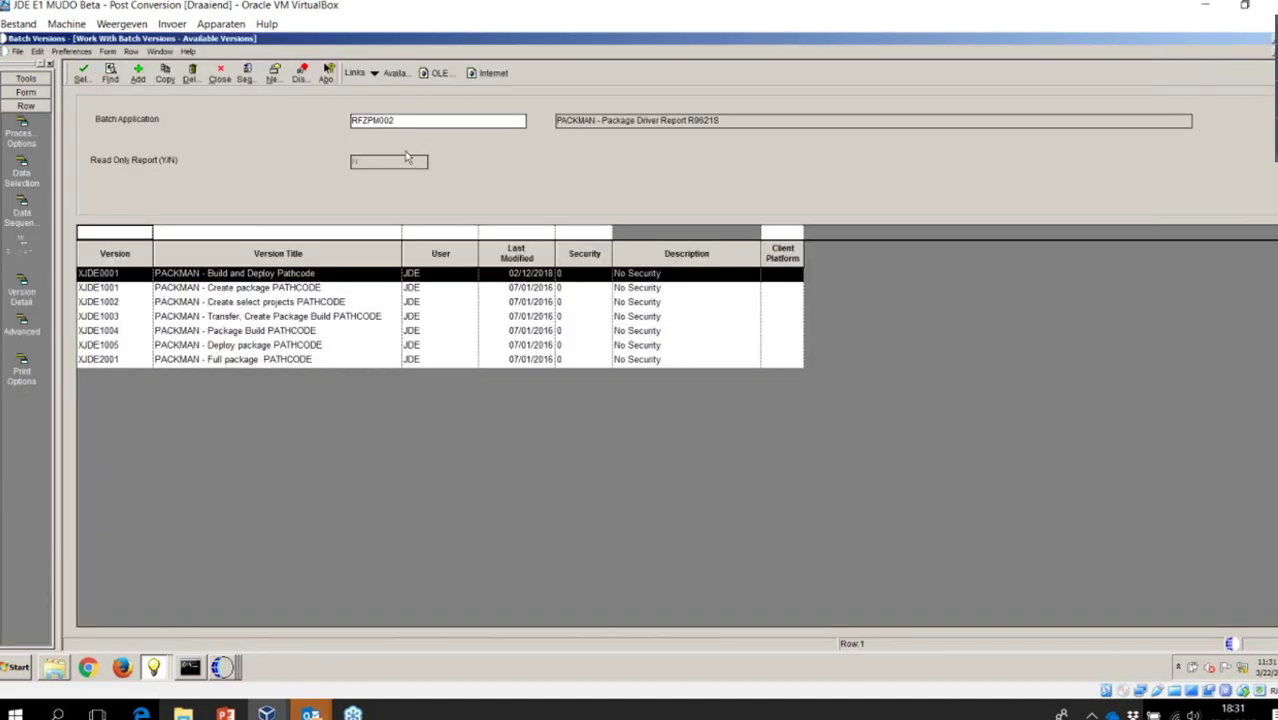
pyautogui.click(22, 137)
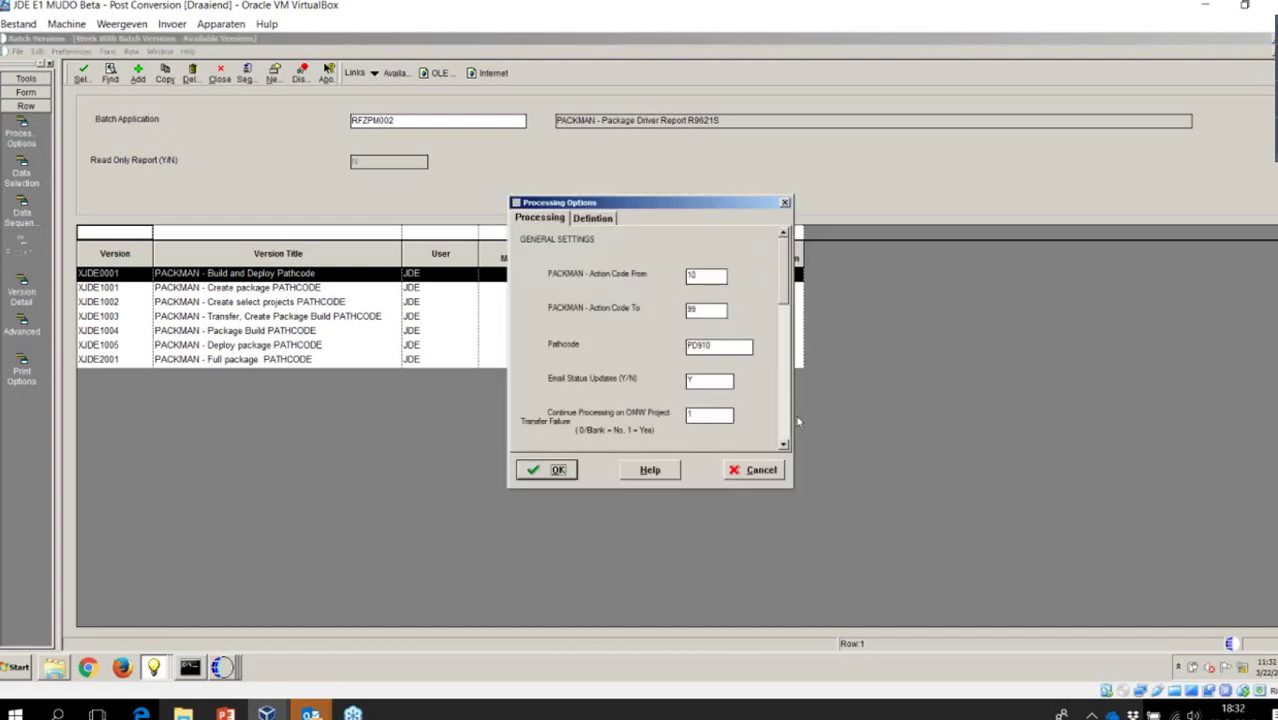
pyautogui.scroll(-3, 700, 425)
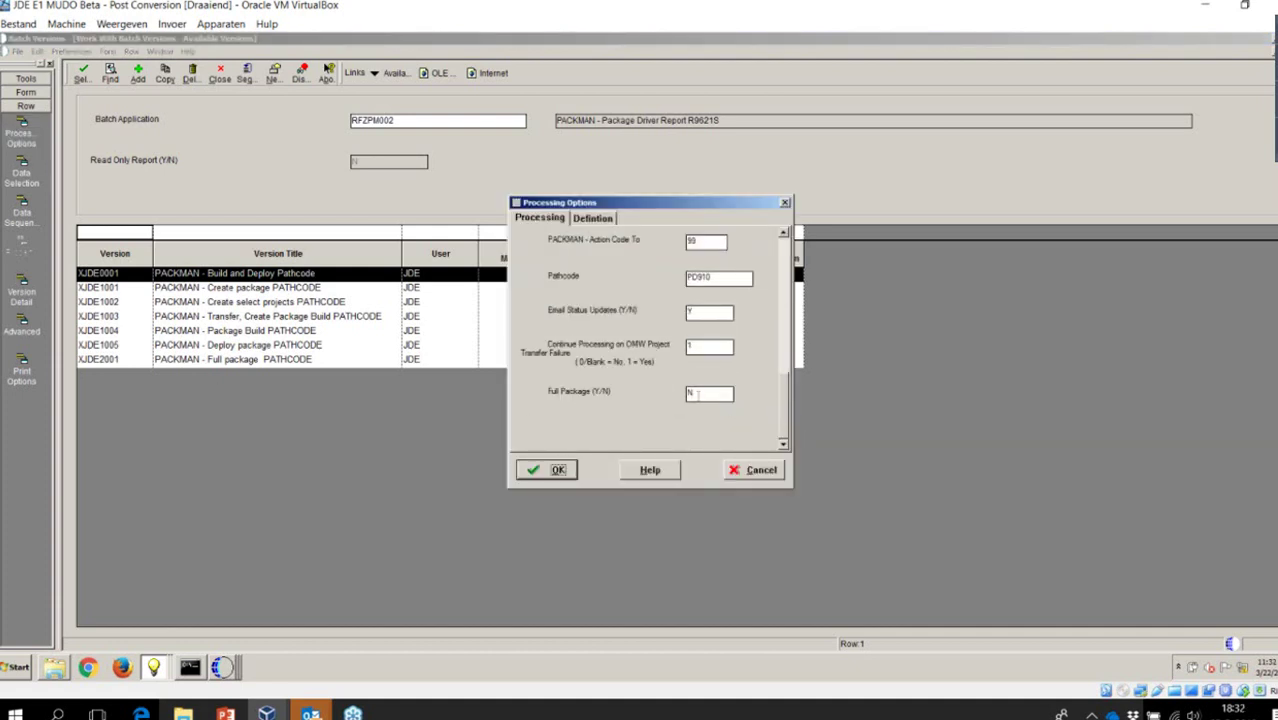
pyautogui.click(752, 470)
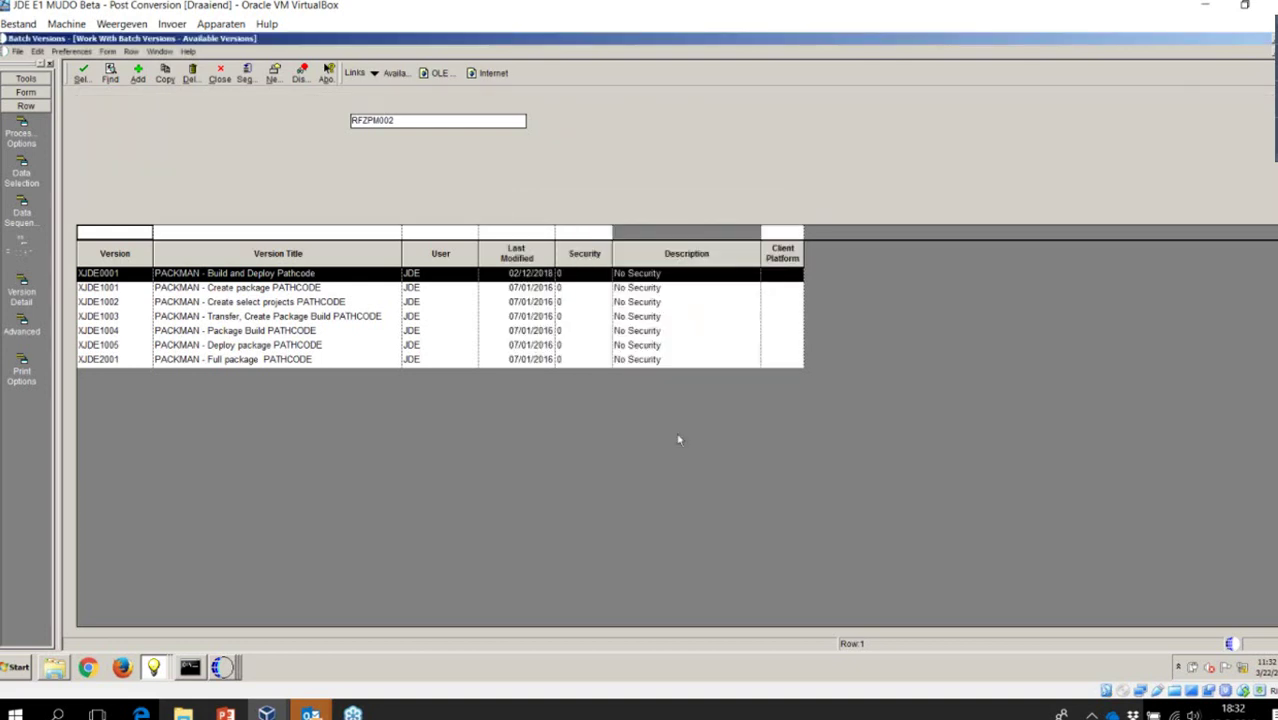
# - Return to the Package Tool Package Header window and close the package summary report
pyautogui.click(155, 668)
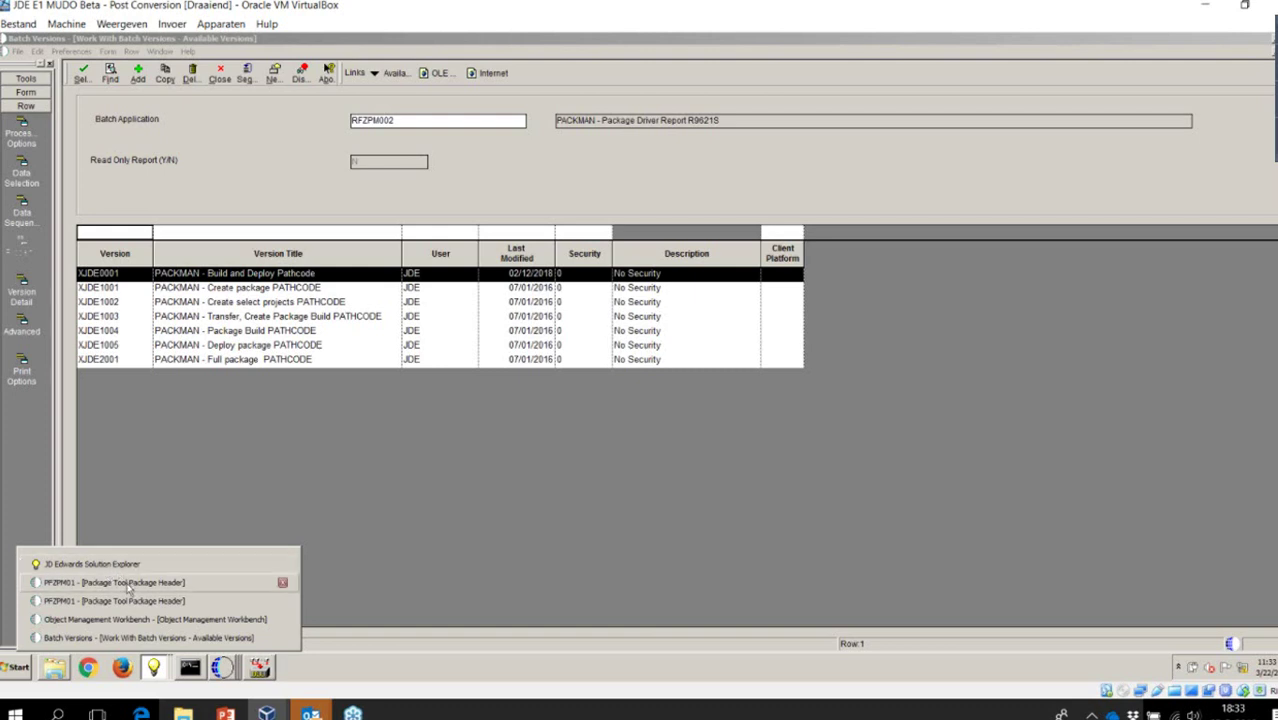
pyautogui.click(128, 585)
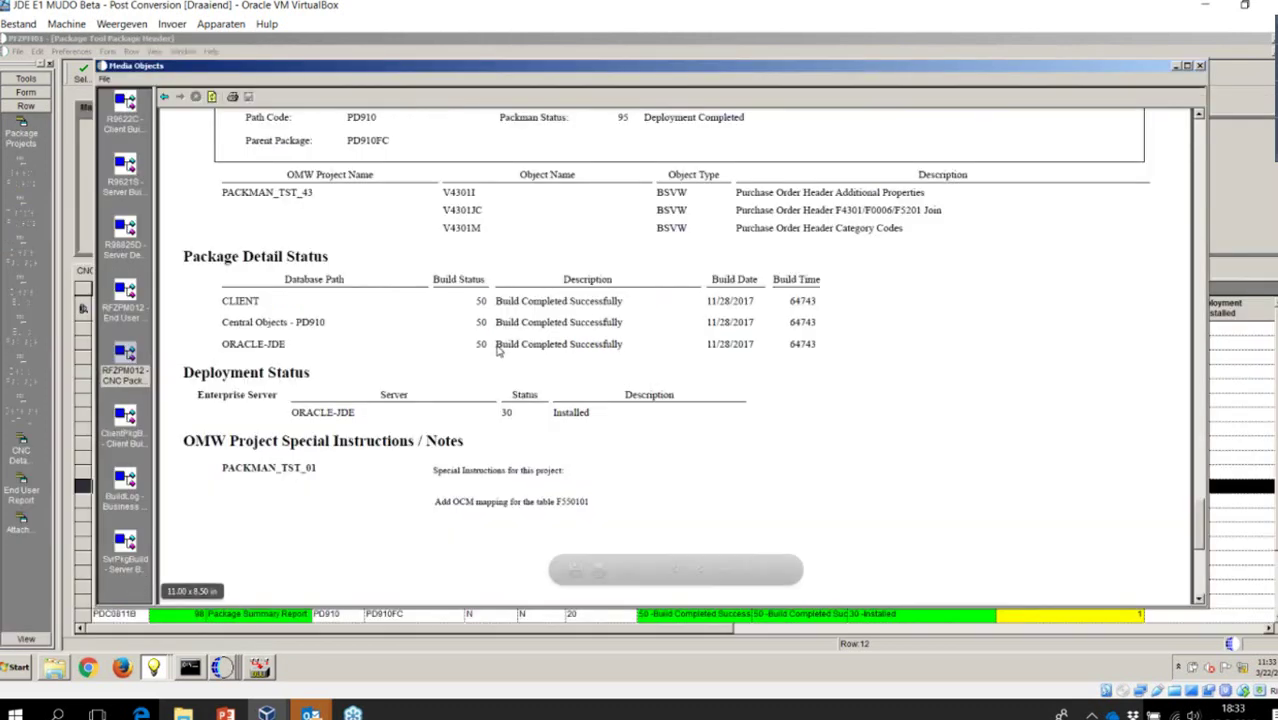
pyautogui.click(1201, 66)
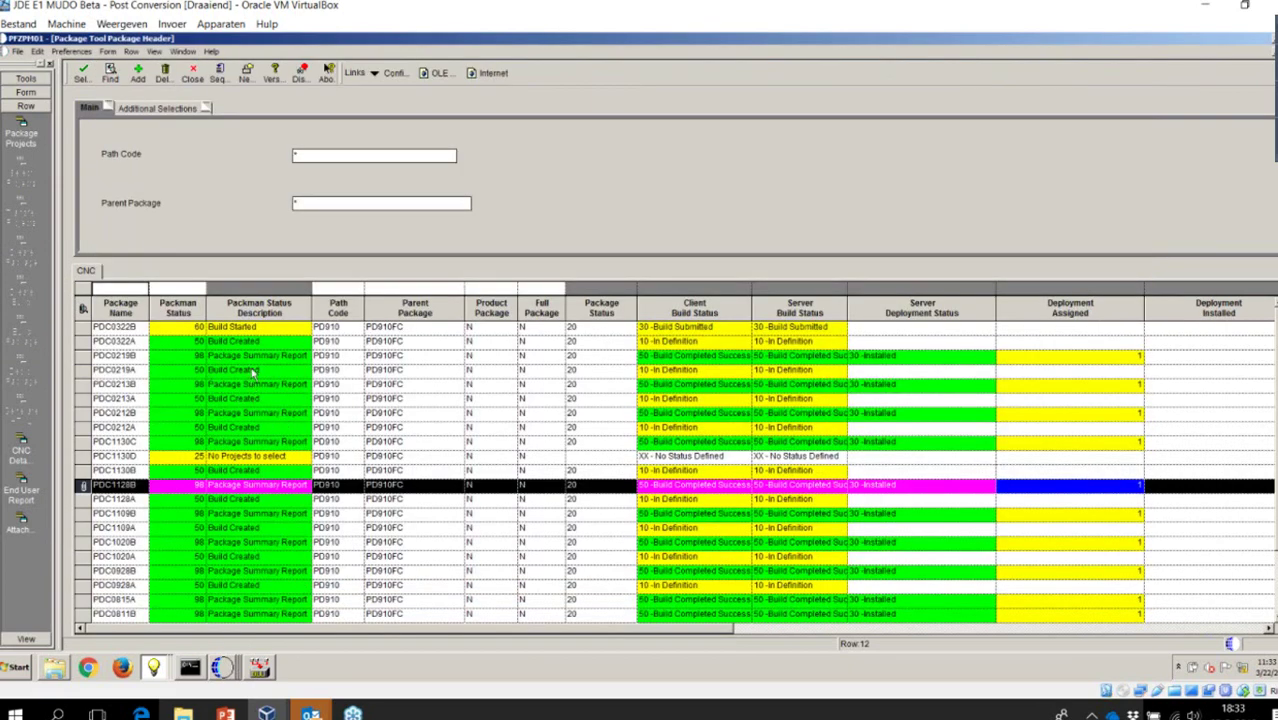
# - View package PDC0219B's header (path code PD910, parent PD910FC), then close it to refresh the list
pyautogui.click(253, 371)
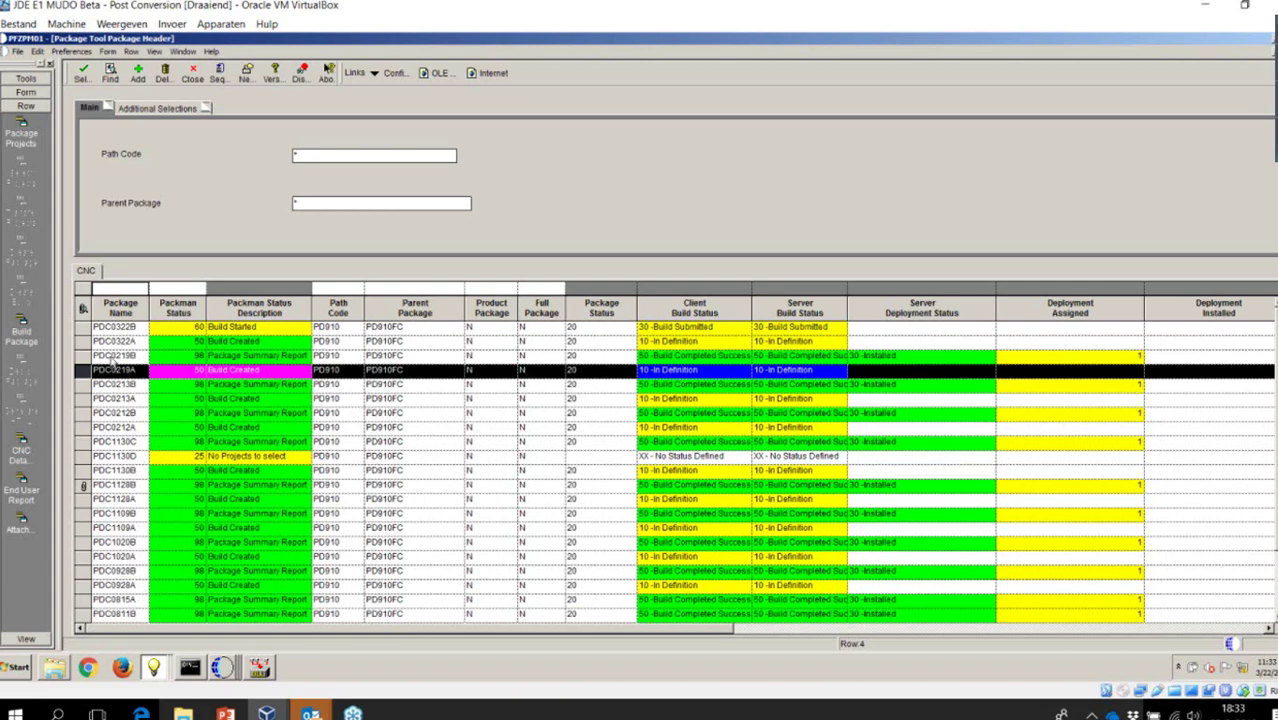
pyautogui.click(112, 356)
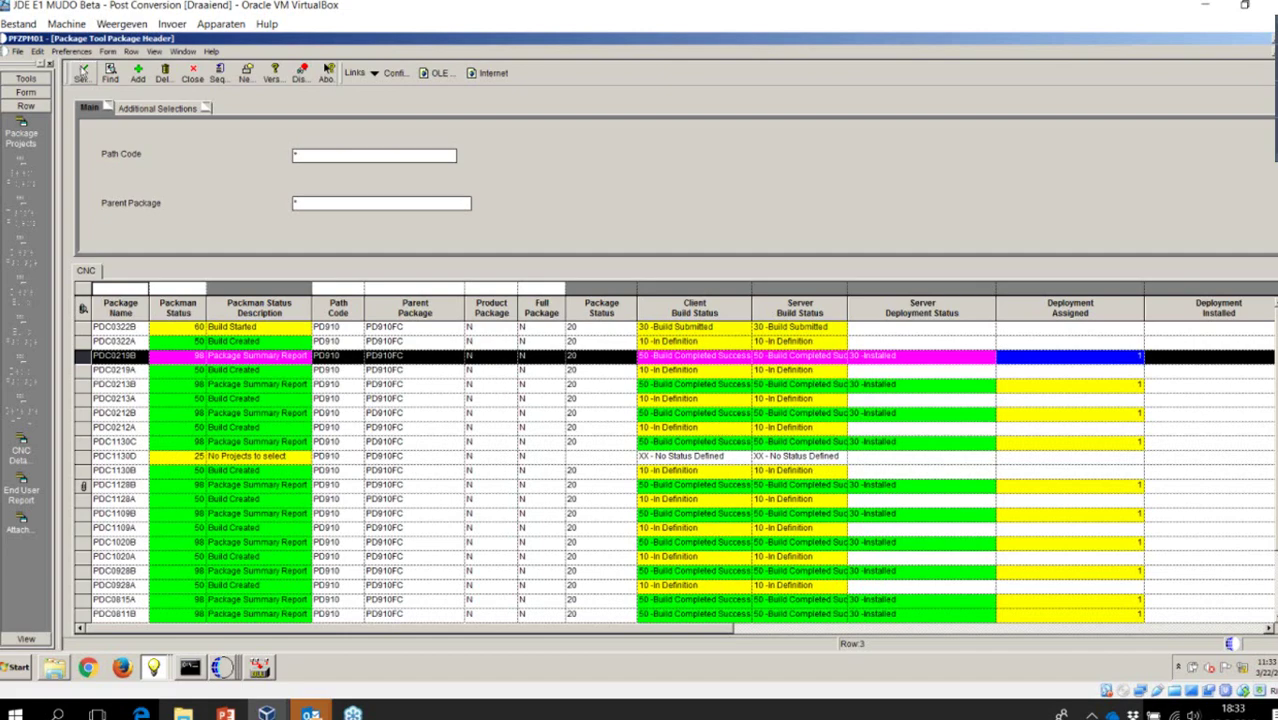
pyautogui.click(80, 70)
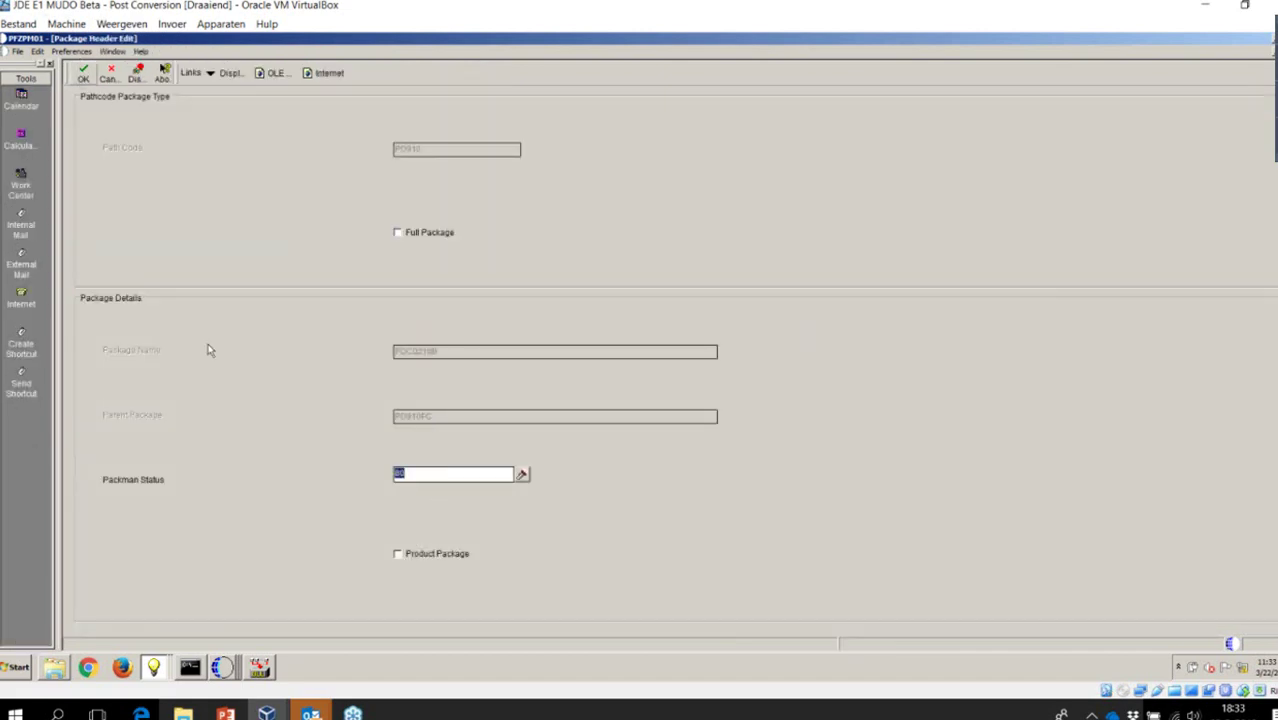
pyautogui.press('Return')
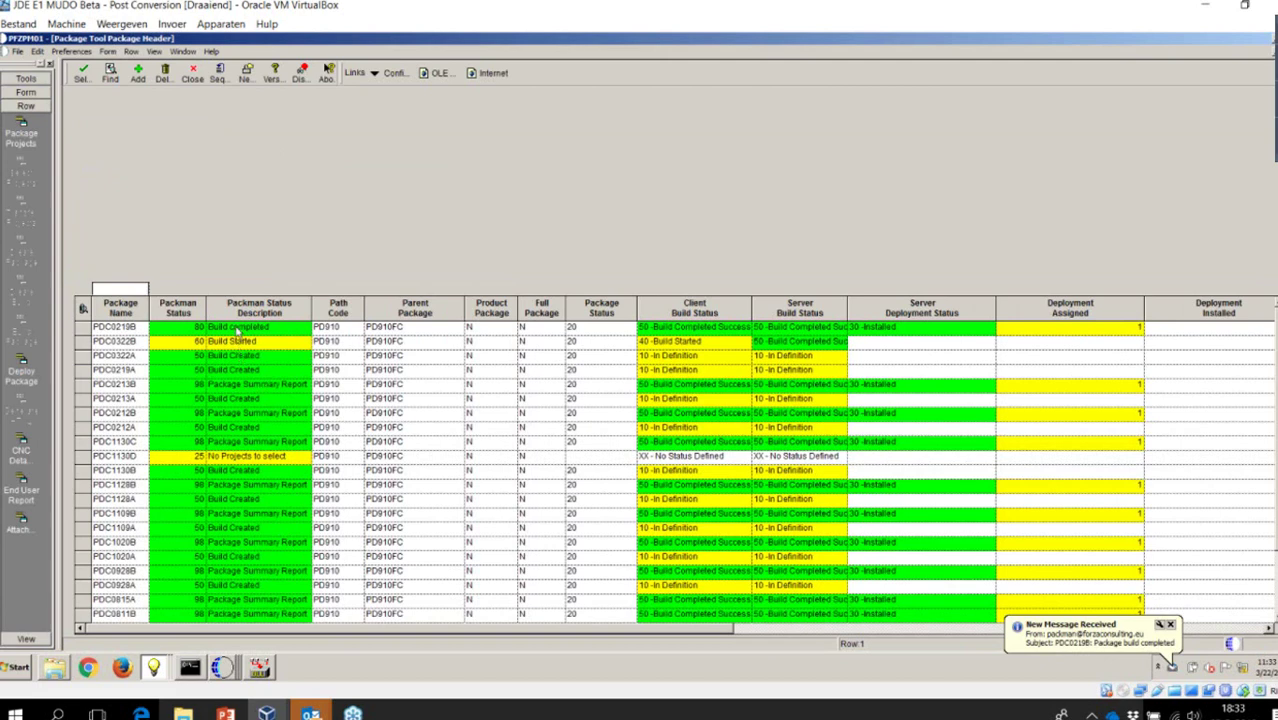
# - Deploy package PDC0219B with the Deploy Package row exit, then close the package list
pyautogui.click(240, 330)
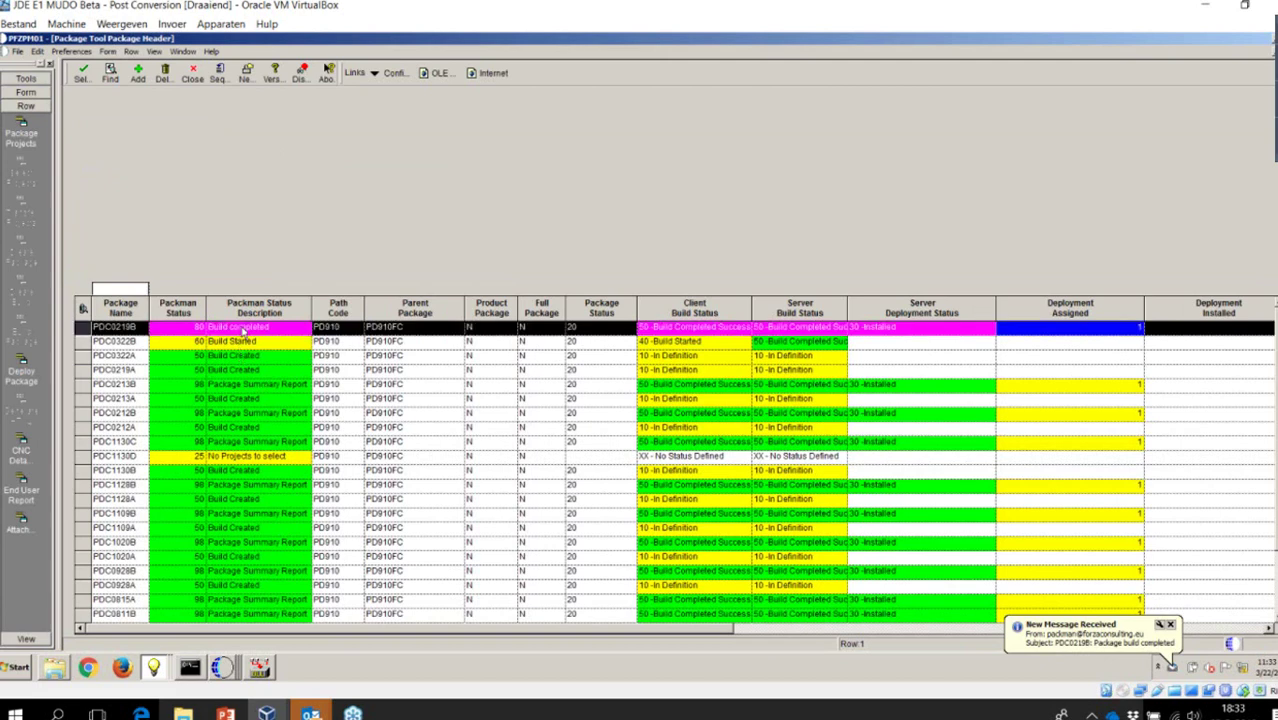
pyautogui.click(24, 377)
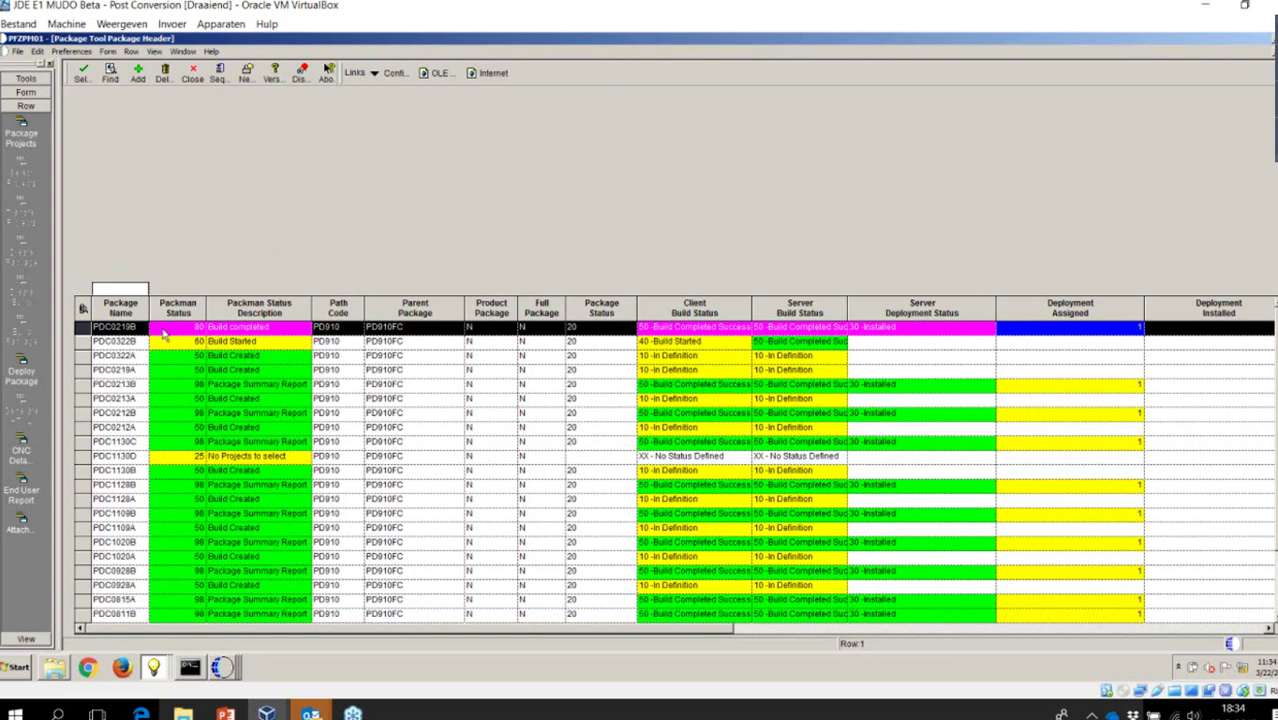
pyautogui.click(197, 74)
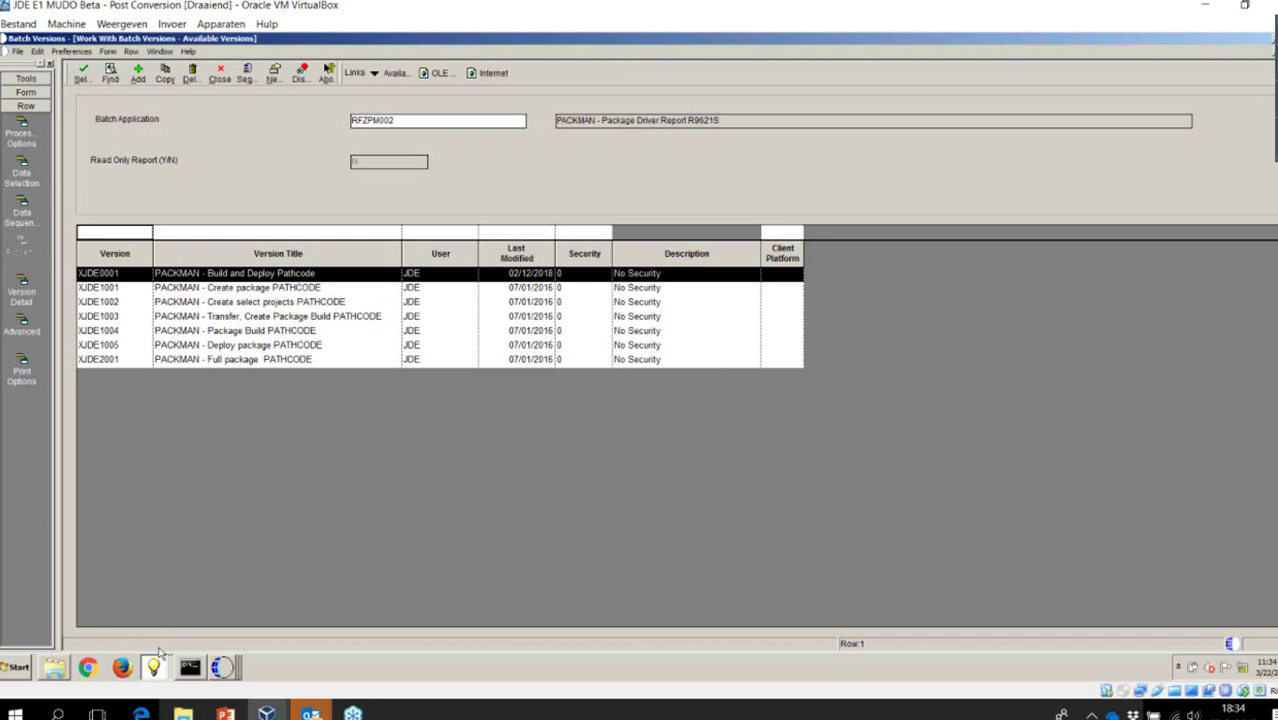
# - Switch to the PFZPM01 - Package Tool Package Header window from the taskbar
pyautogui.click(157, 658)
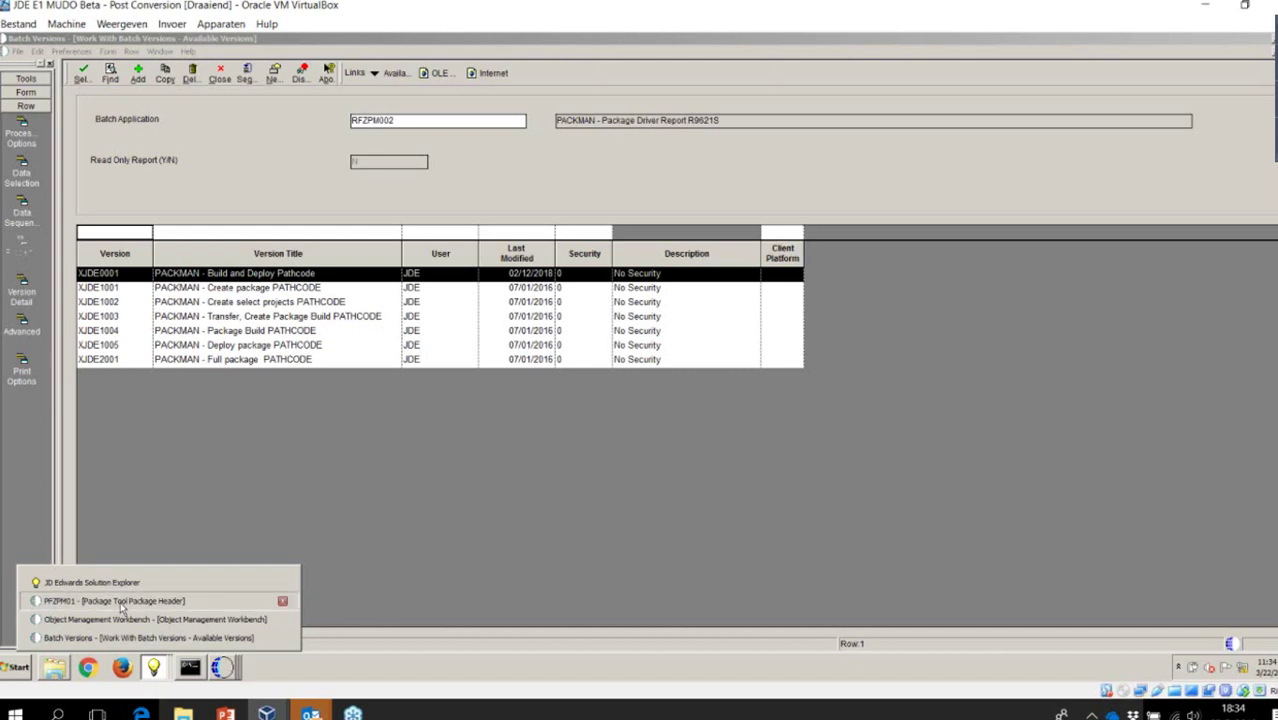
pyautogui.click(121, 602)
pyautogui.click(236, 345)
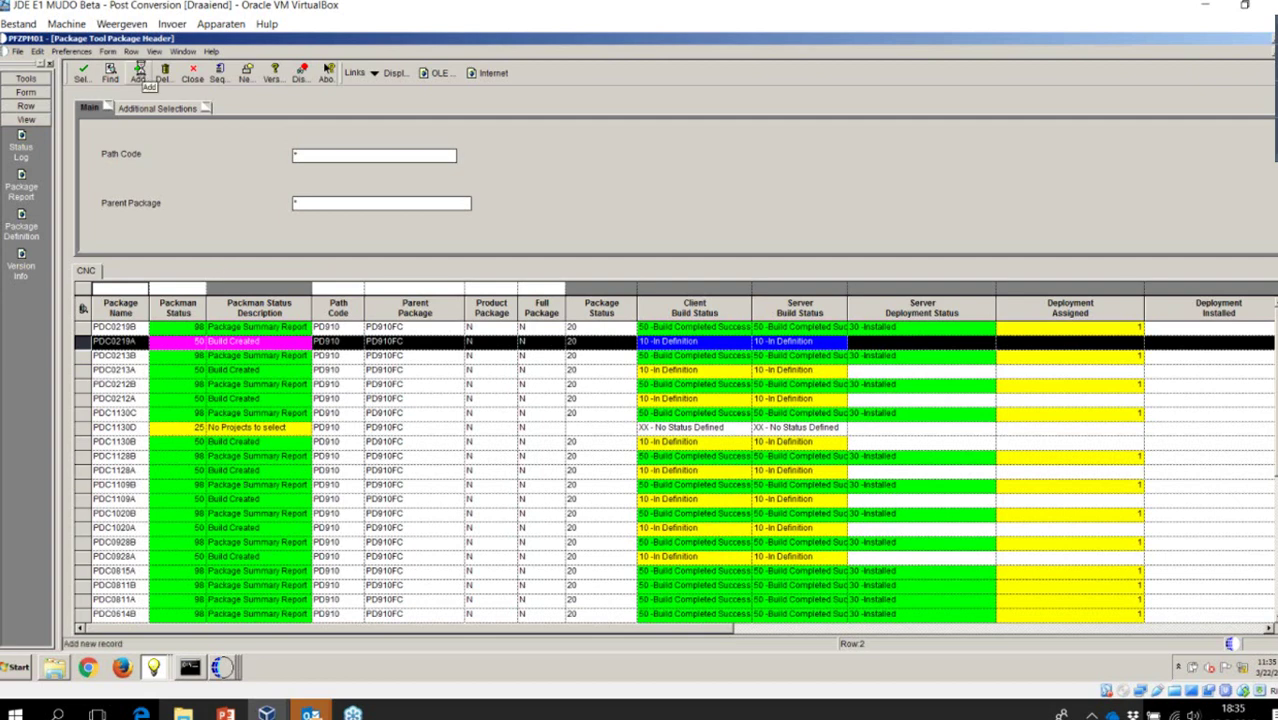
# - Add new package PDC0322C for path code PD910 to the Package Tool list
pyautogui.click(140, 73)
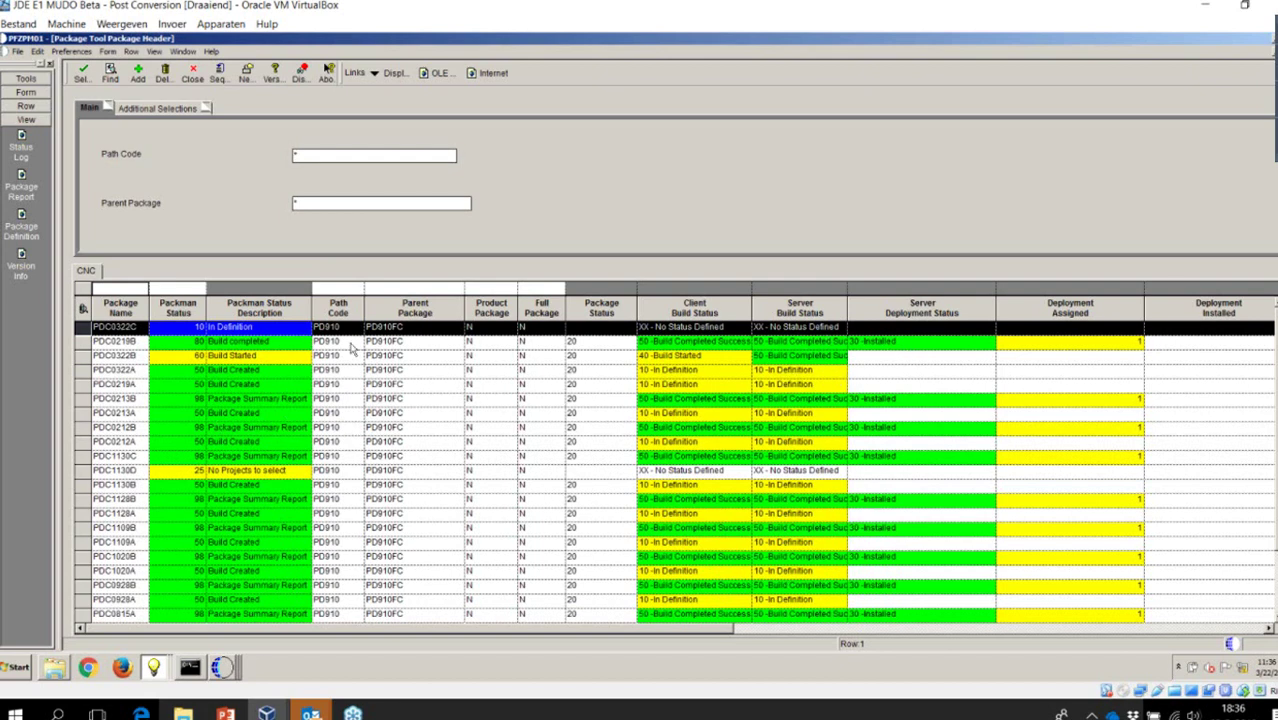
pyautogui.click(235, 429)
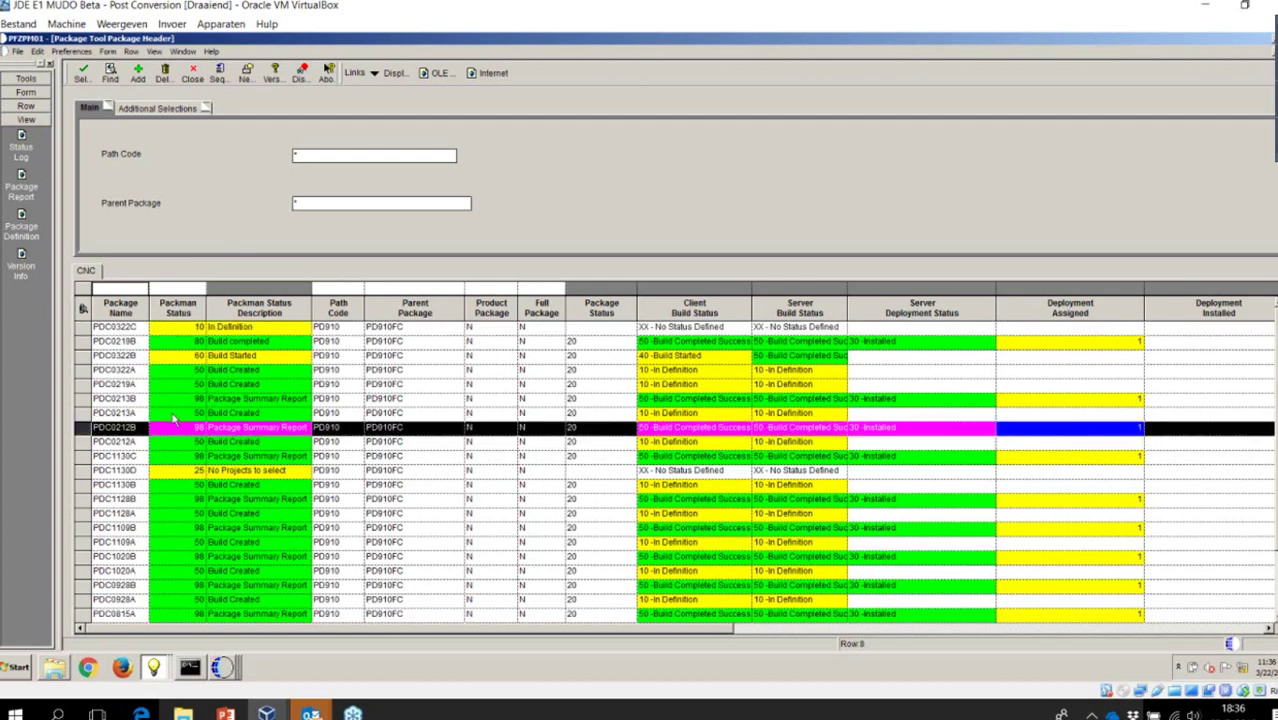
pyautogui.click(27, 106)
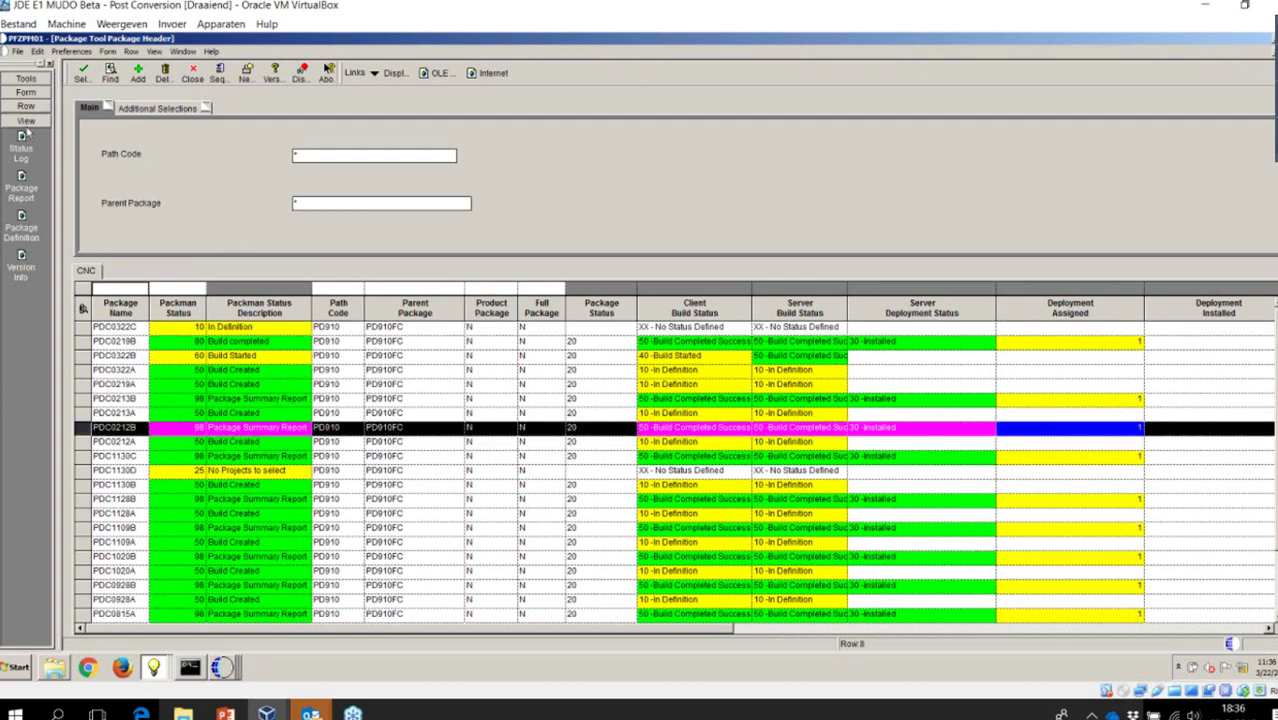
pyautogui.click(24, 136)
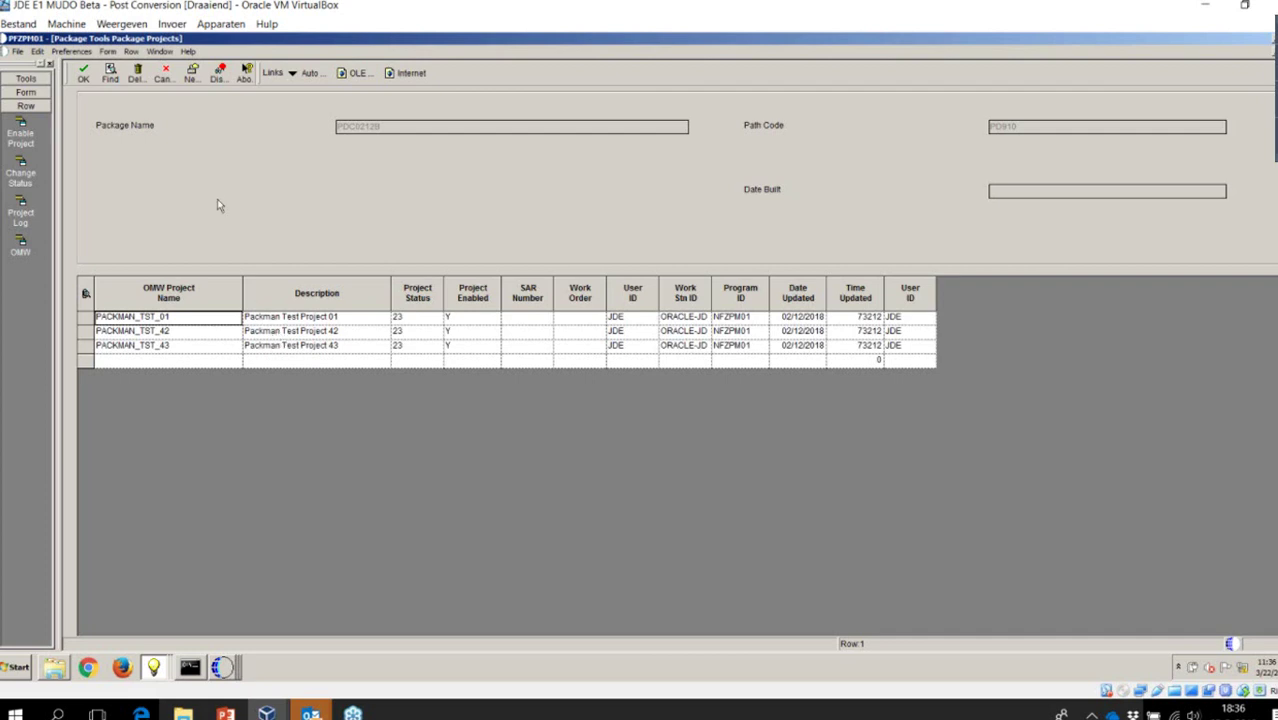
pyautogui.click(163, 79)
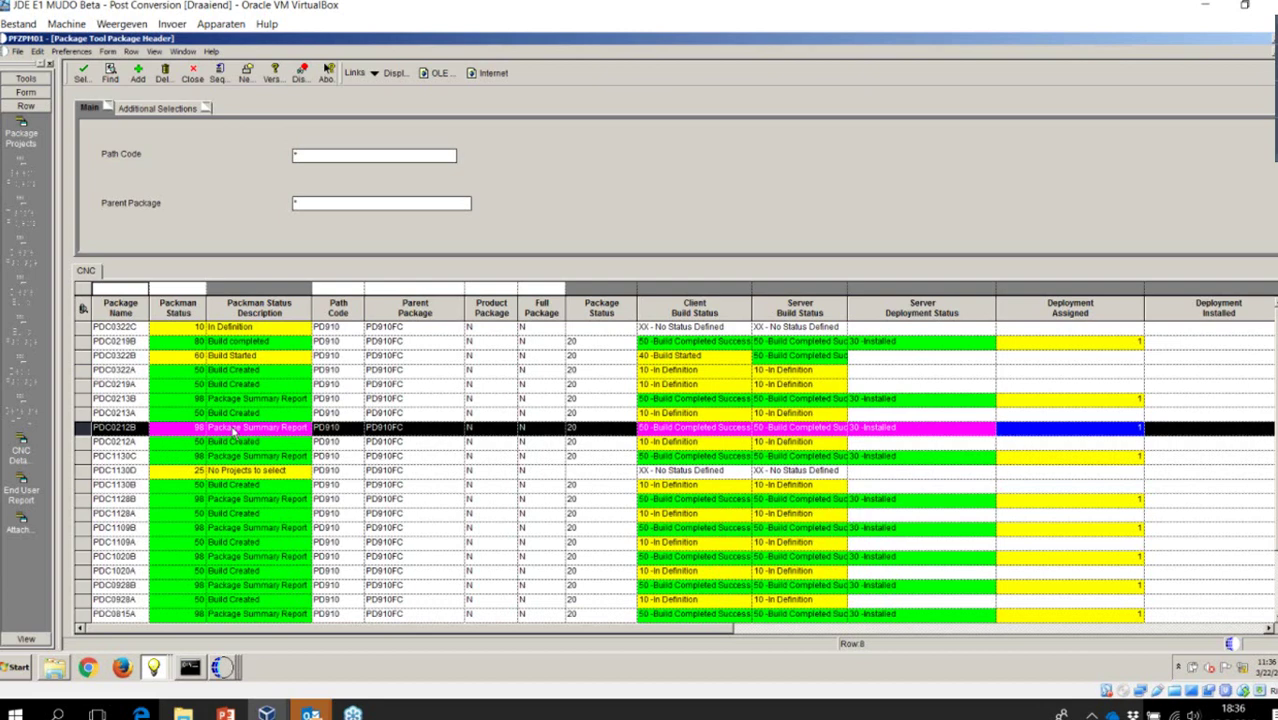
pyautogui.click(243, 374)
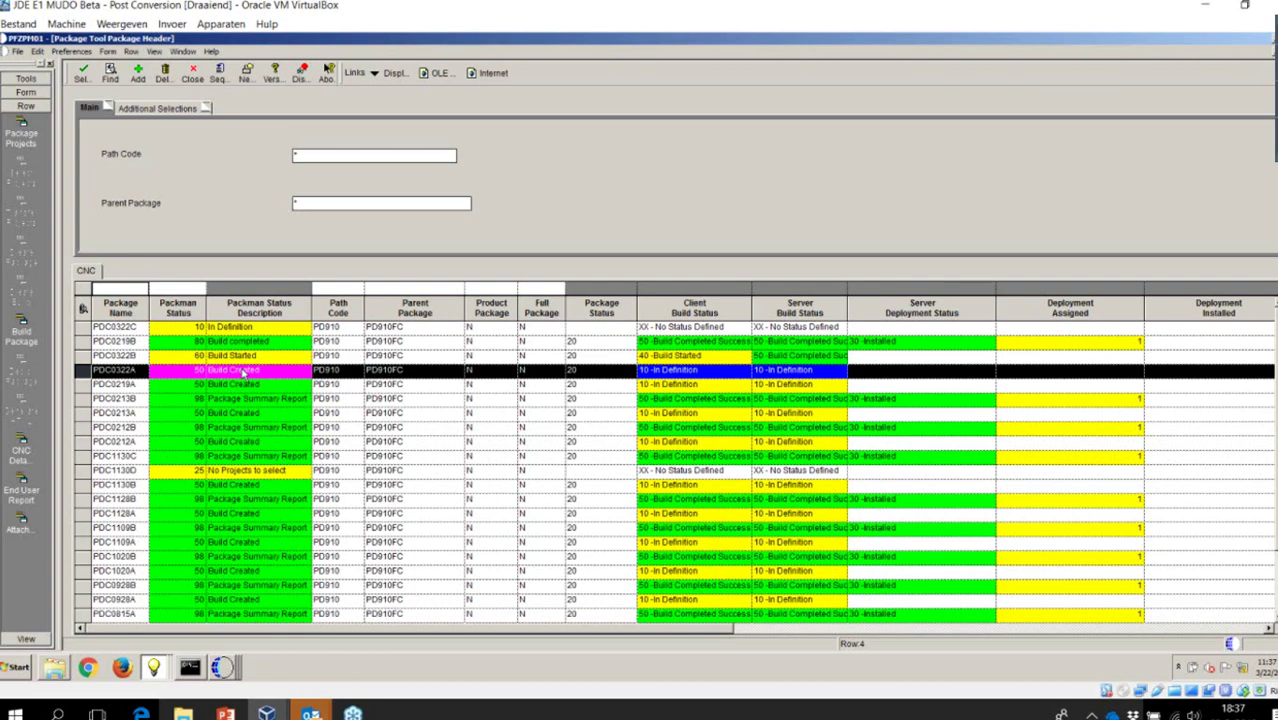
pyautogui.click(230, 345)
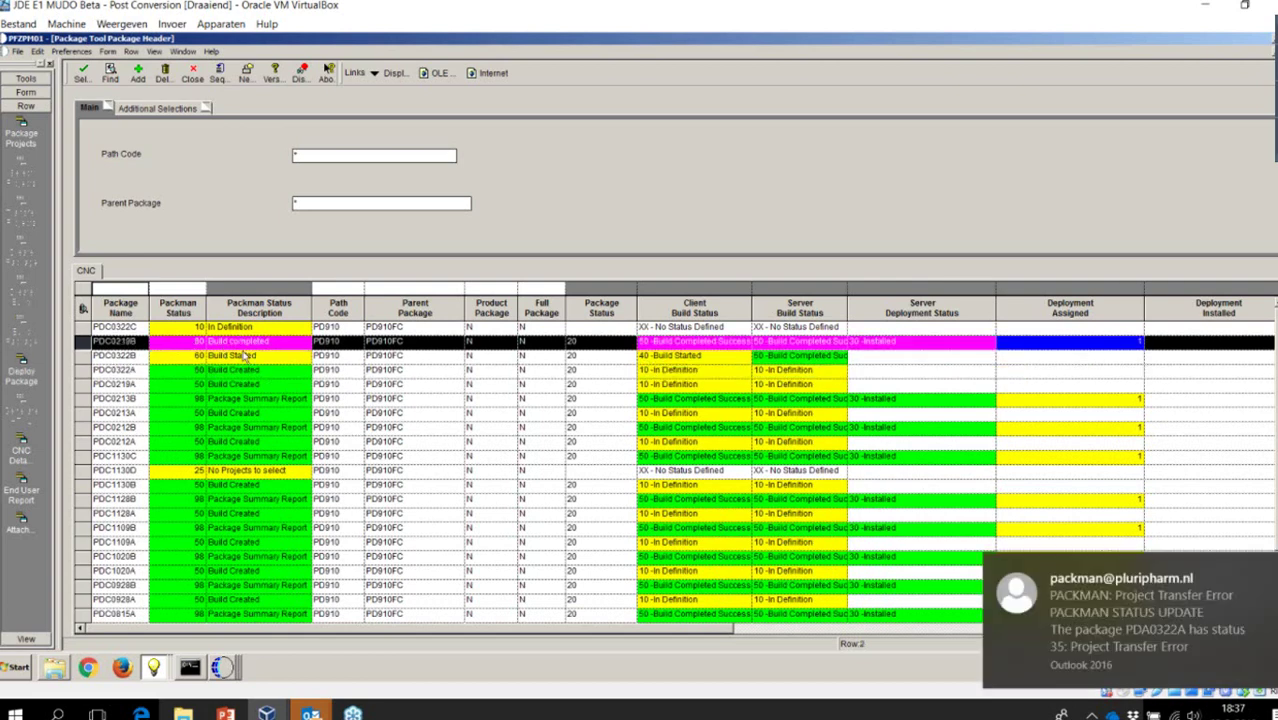
pyautogui.click(26, 638)
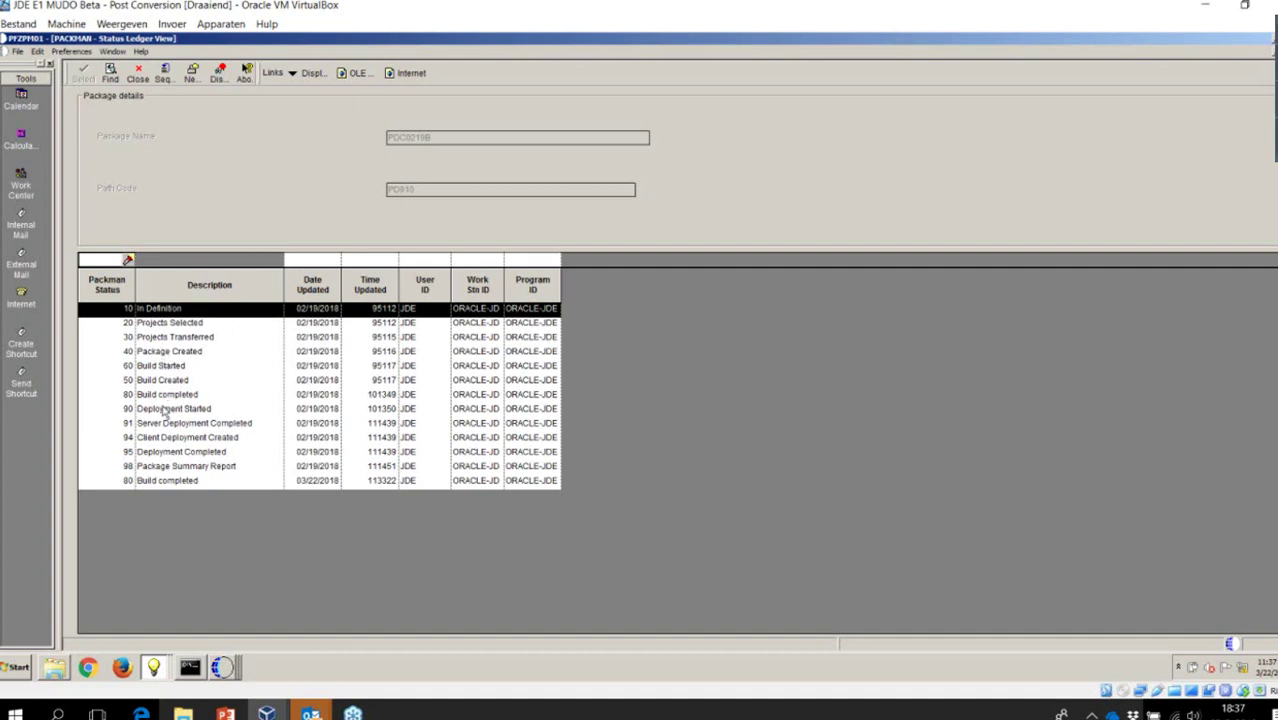
pyautogui.click(131, 485)
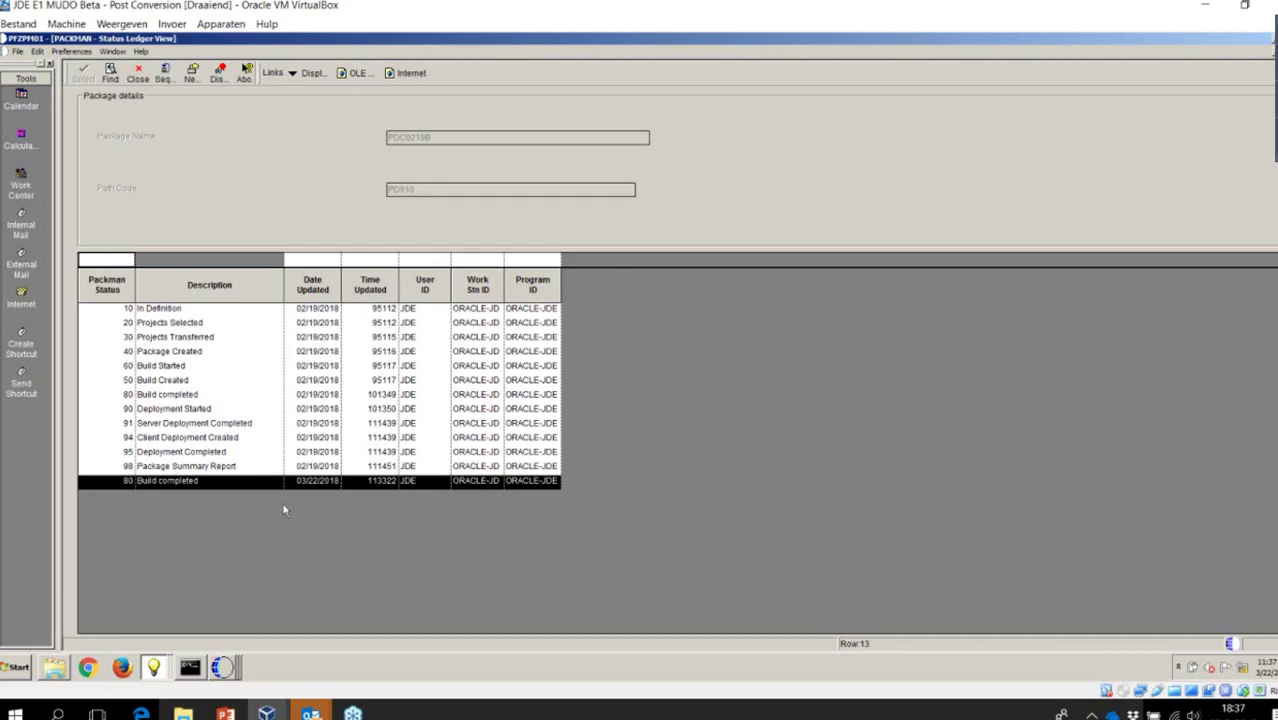
pyautogui.click(141, 76)
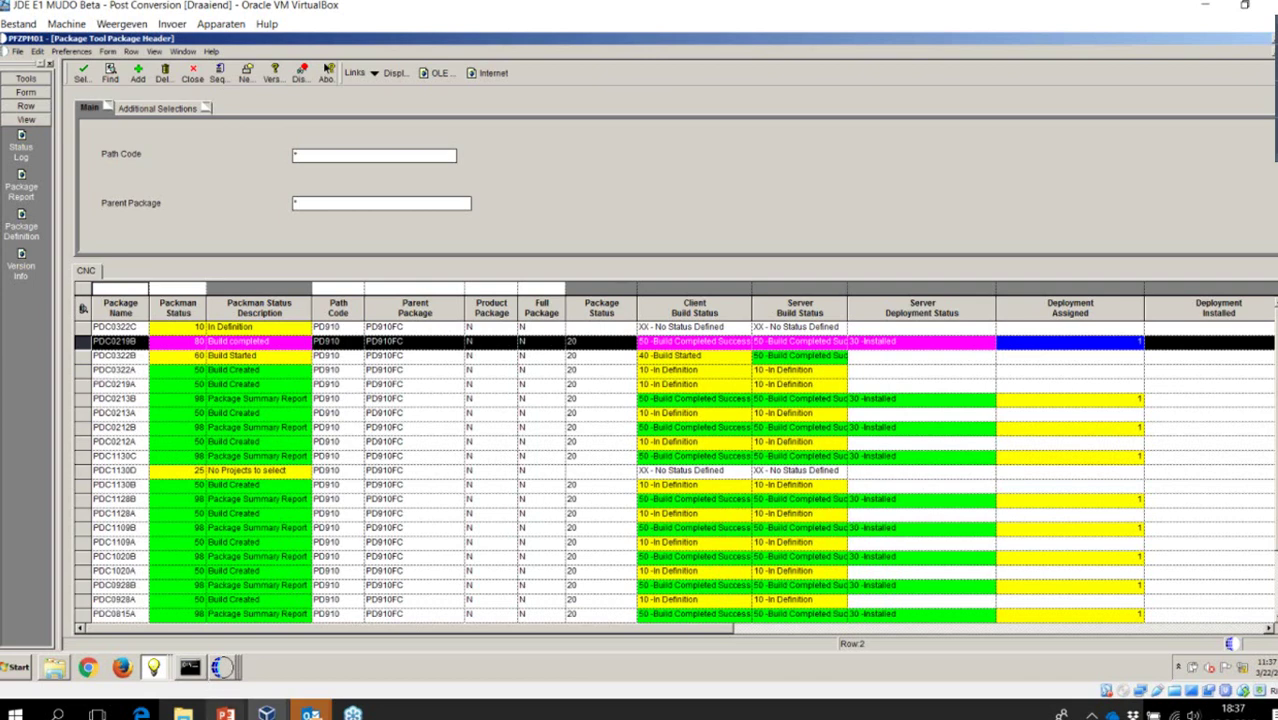
# - Return to the full-screen PowerPoint slide show on the Customer Benefits slide
pyautogui.click(225, 713)
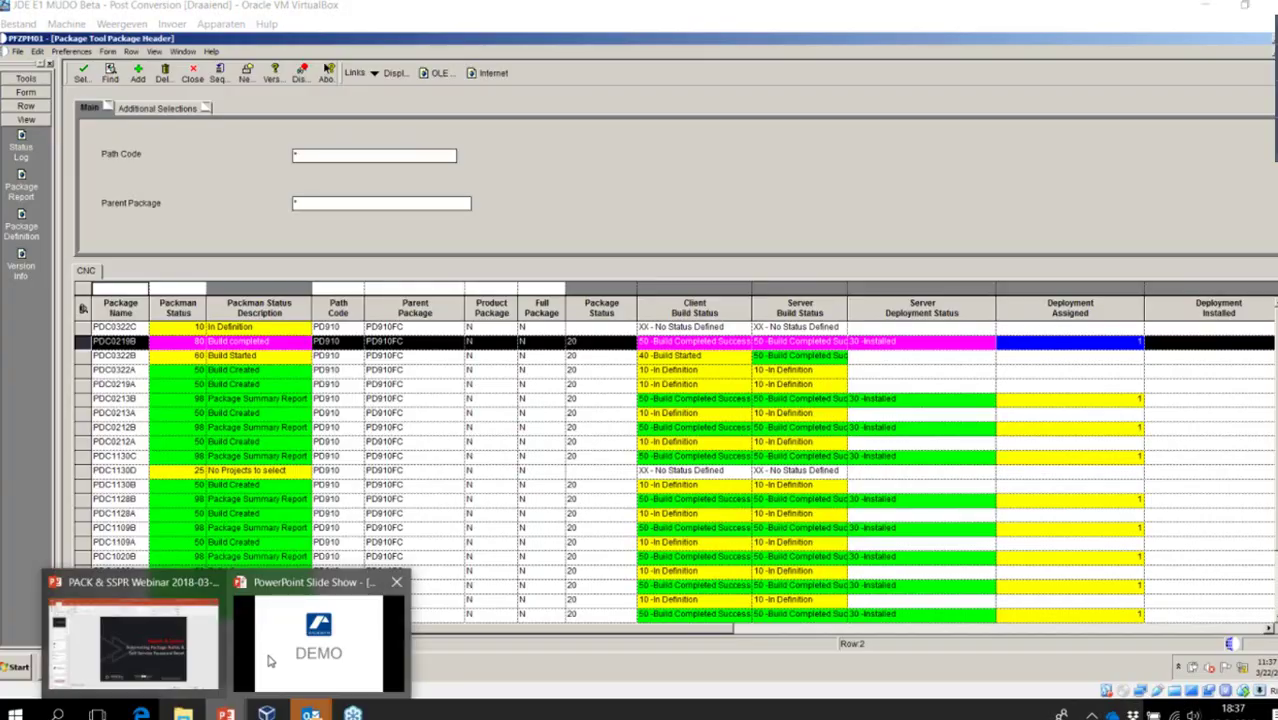
pyautogui.click(270, 660)
pyautogui.scroll(-2, 391, 316)
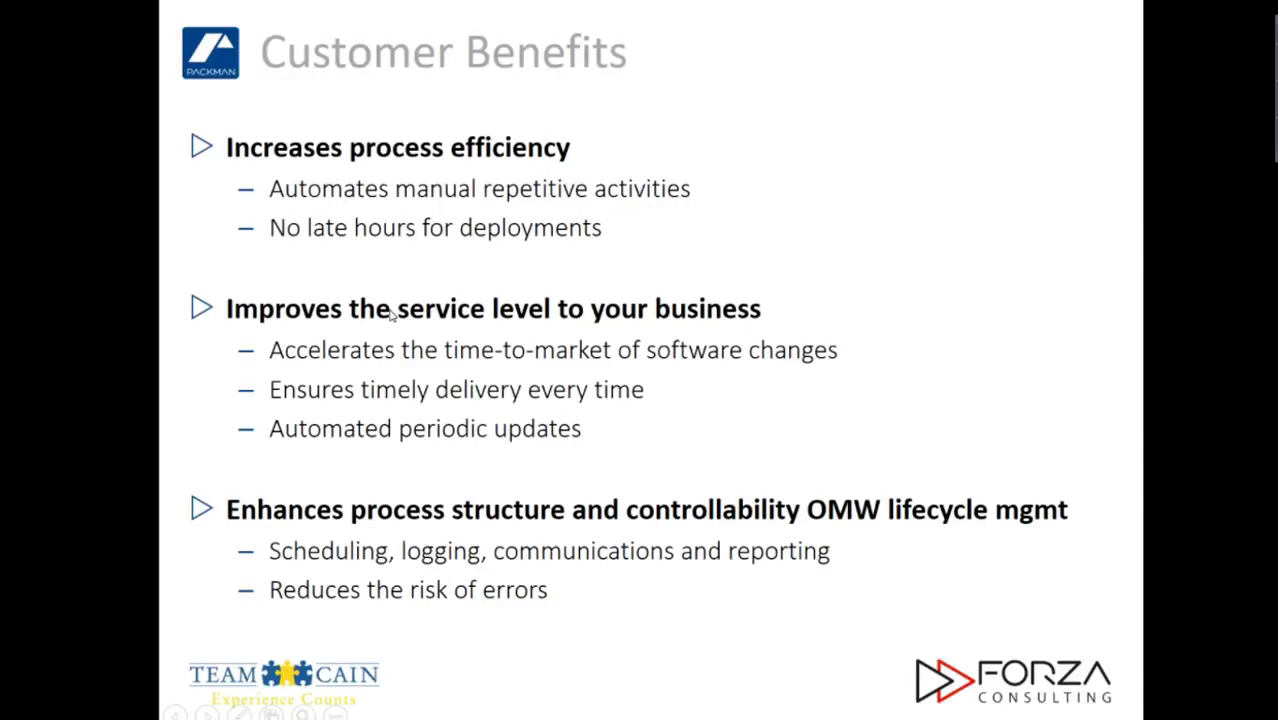
pyautogui.scroll(1, 388, 309)
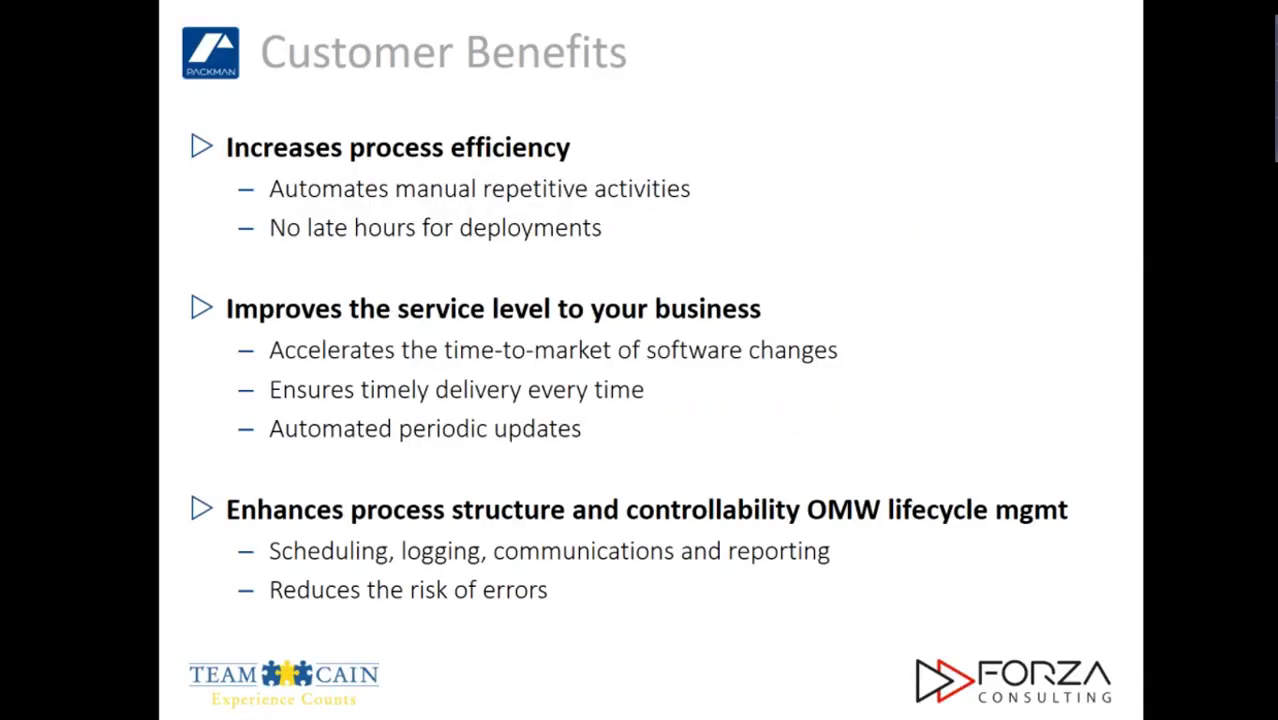
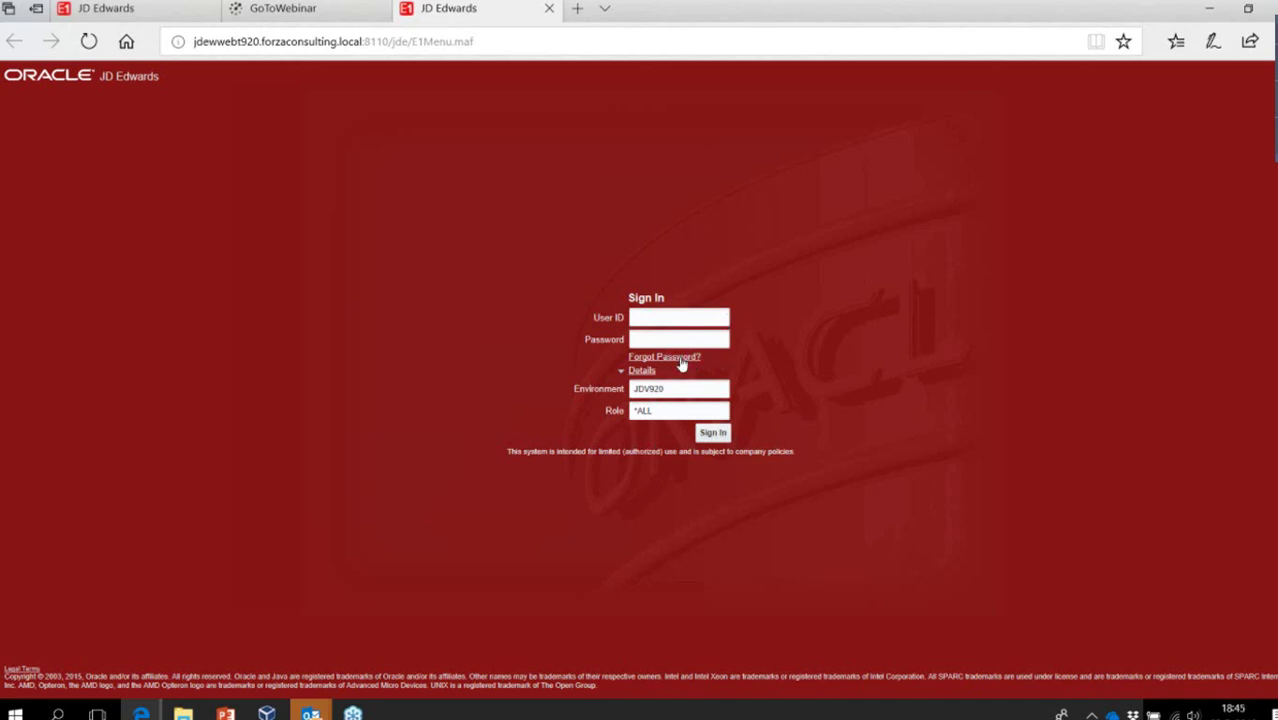
# - Start a forgotten-password reset in SSPR and enter the user's user name
pyautogui.click(681, 364)
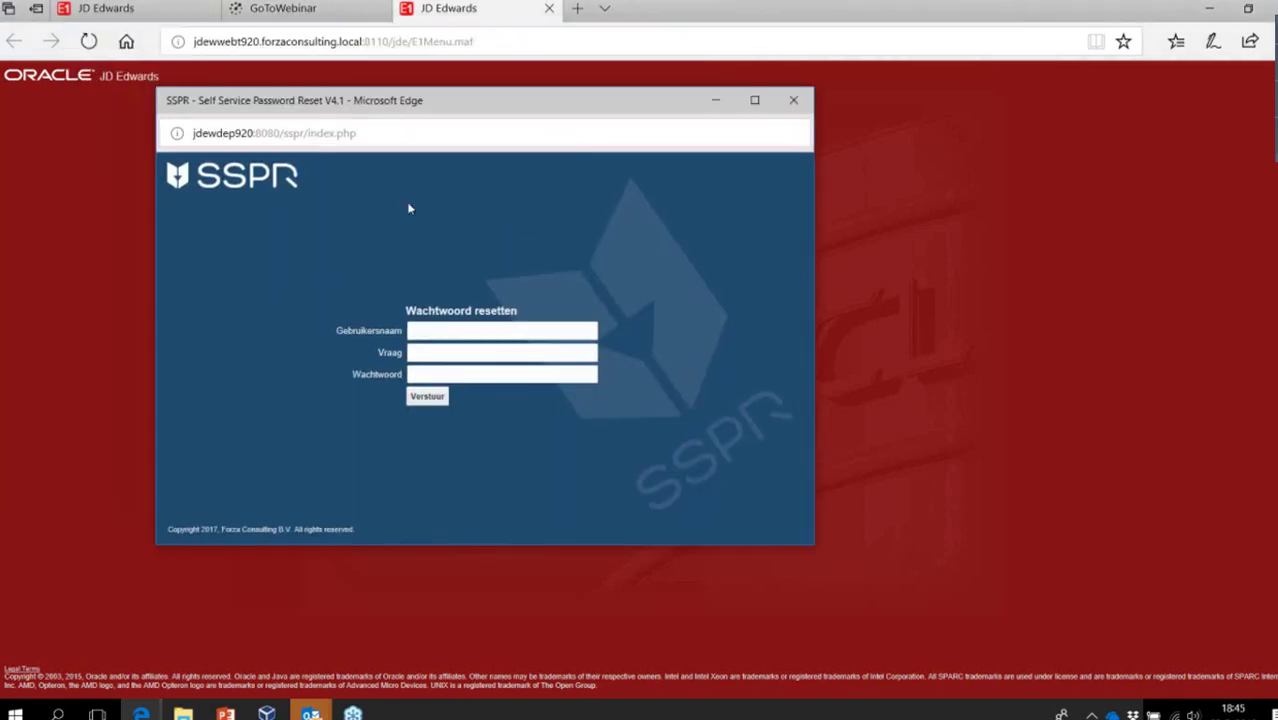
pyautogui.click(427, 331)
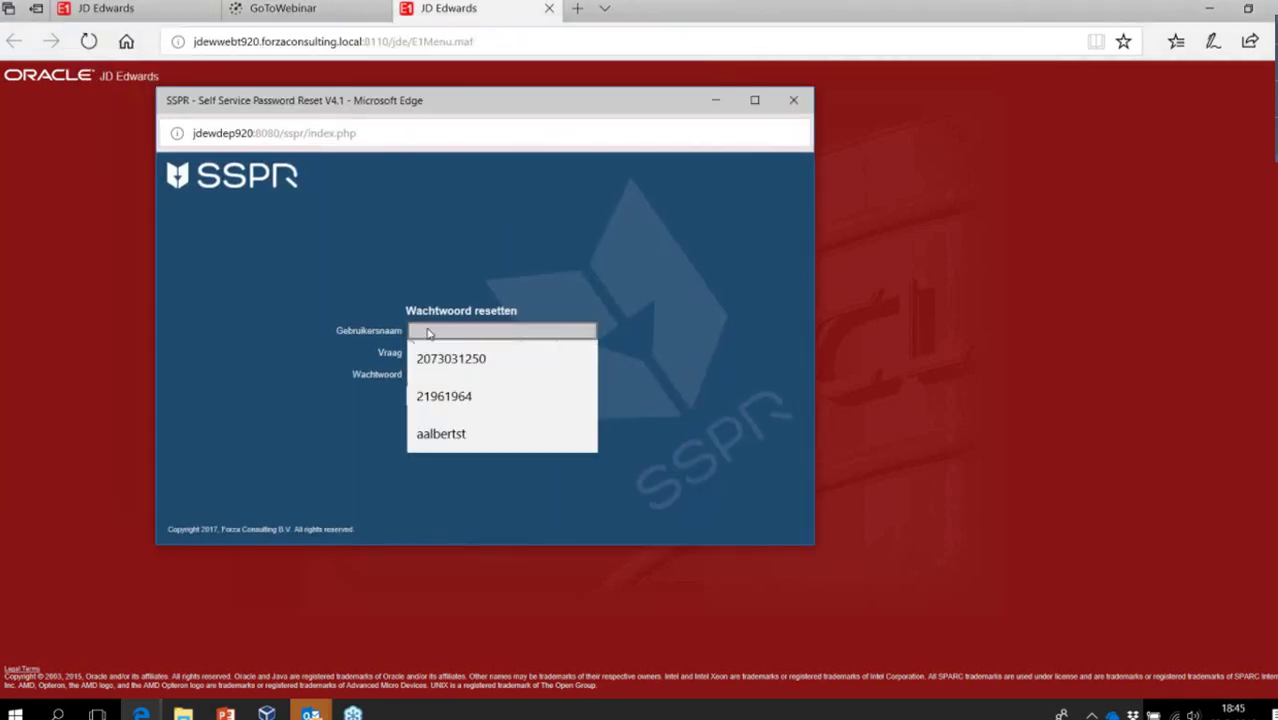
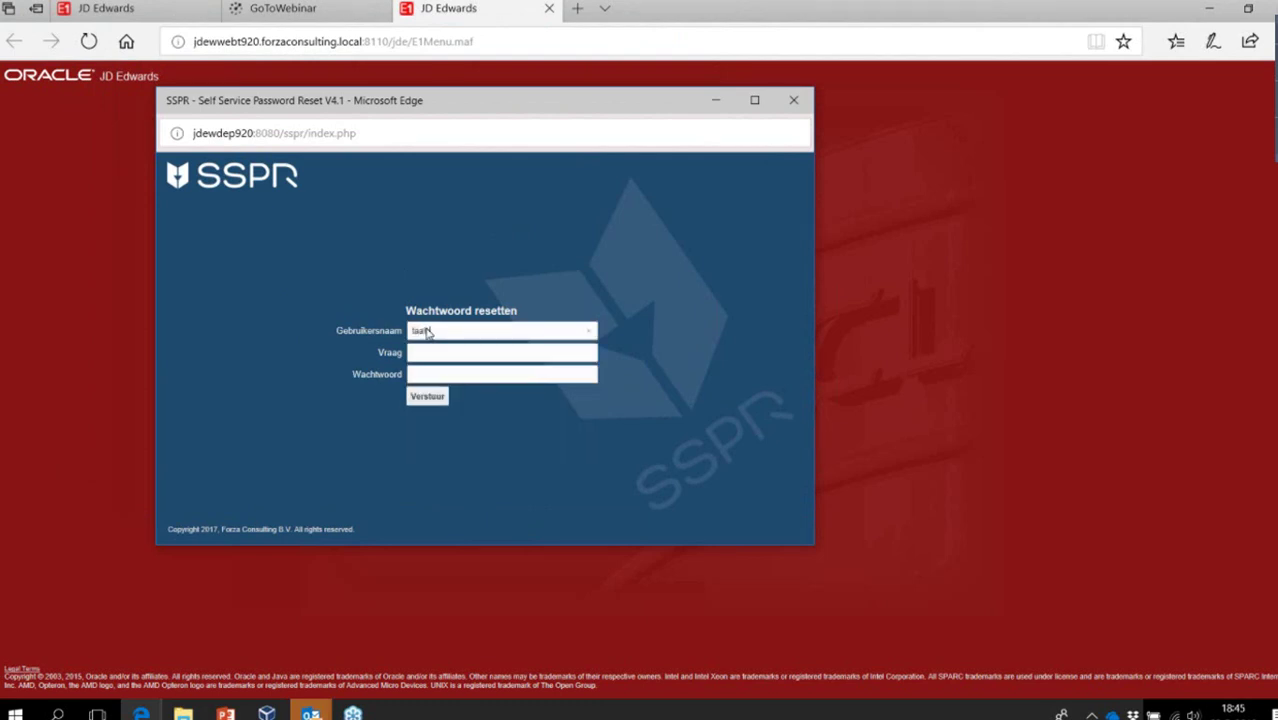
# - Answer the first-car brand secret question, submit the reset, and open the reset e-mail
pyautogui.click(433, 352)
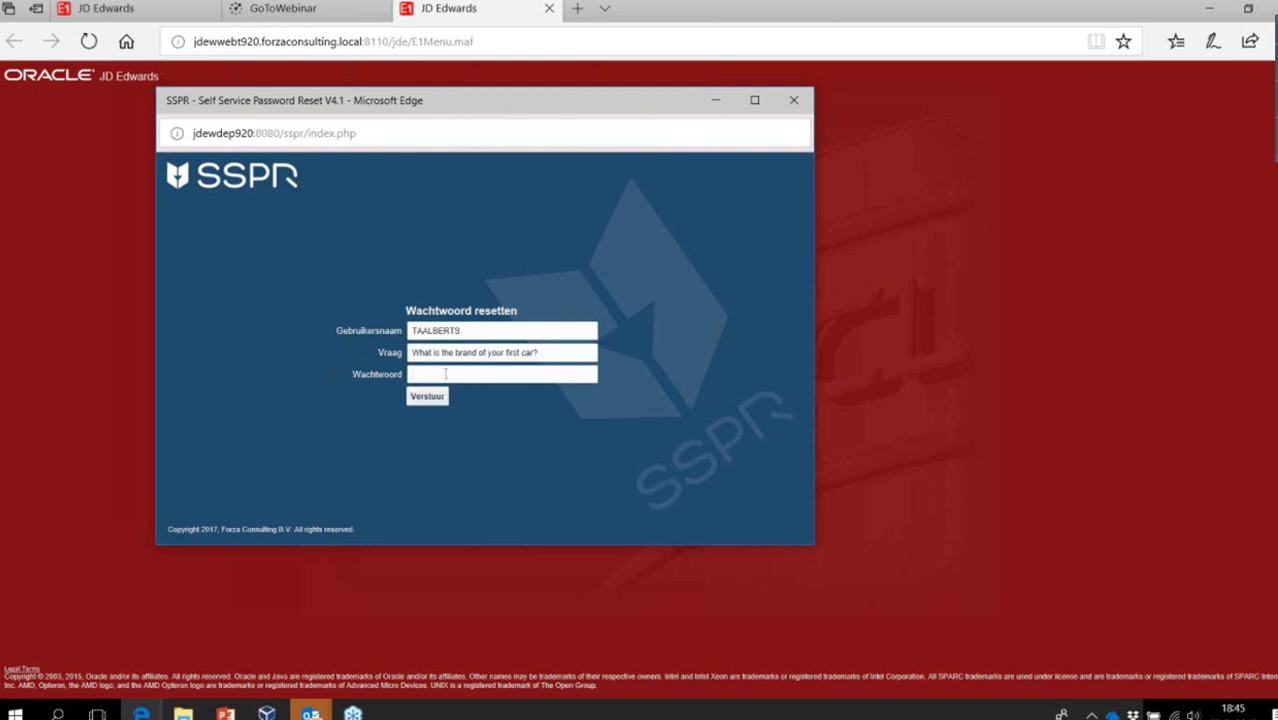
pyautogui.write('••••••')
pyautogui.click(427, 397)
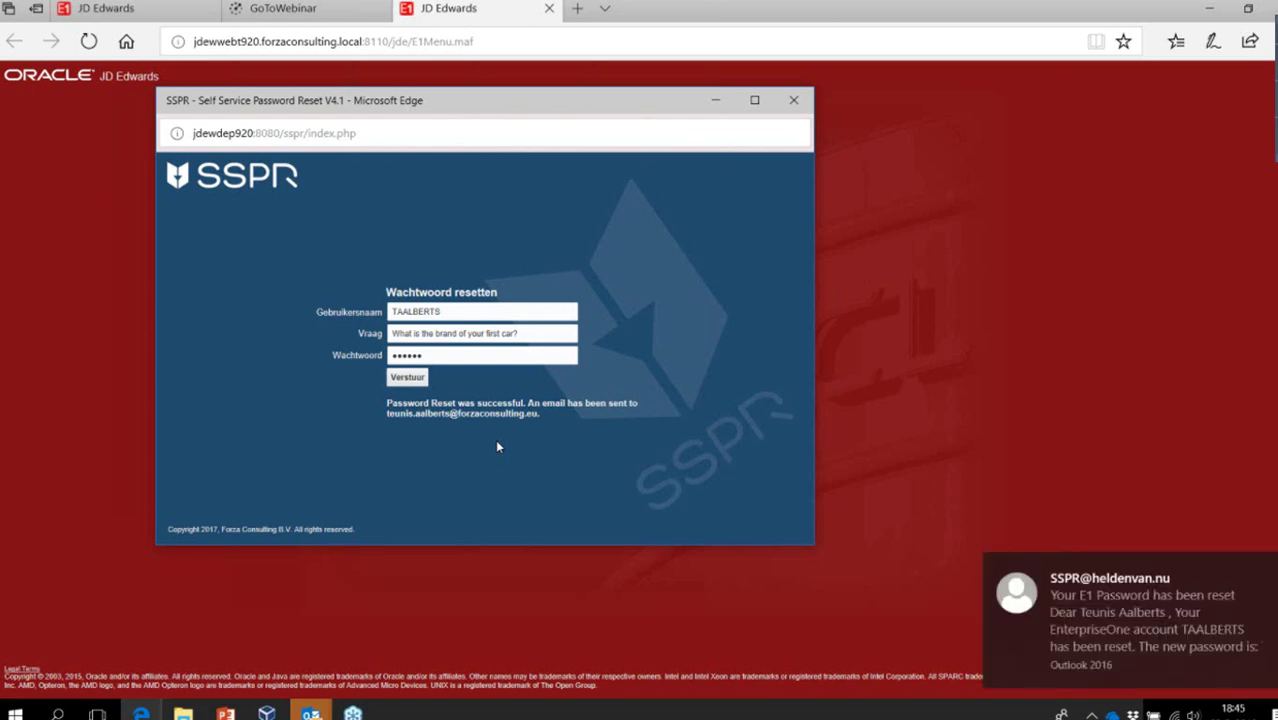
pyautogui.click(1131, 632)
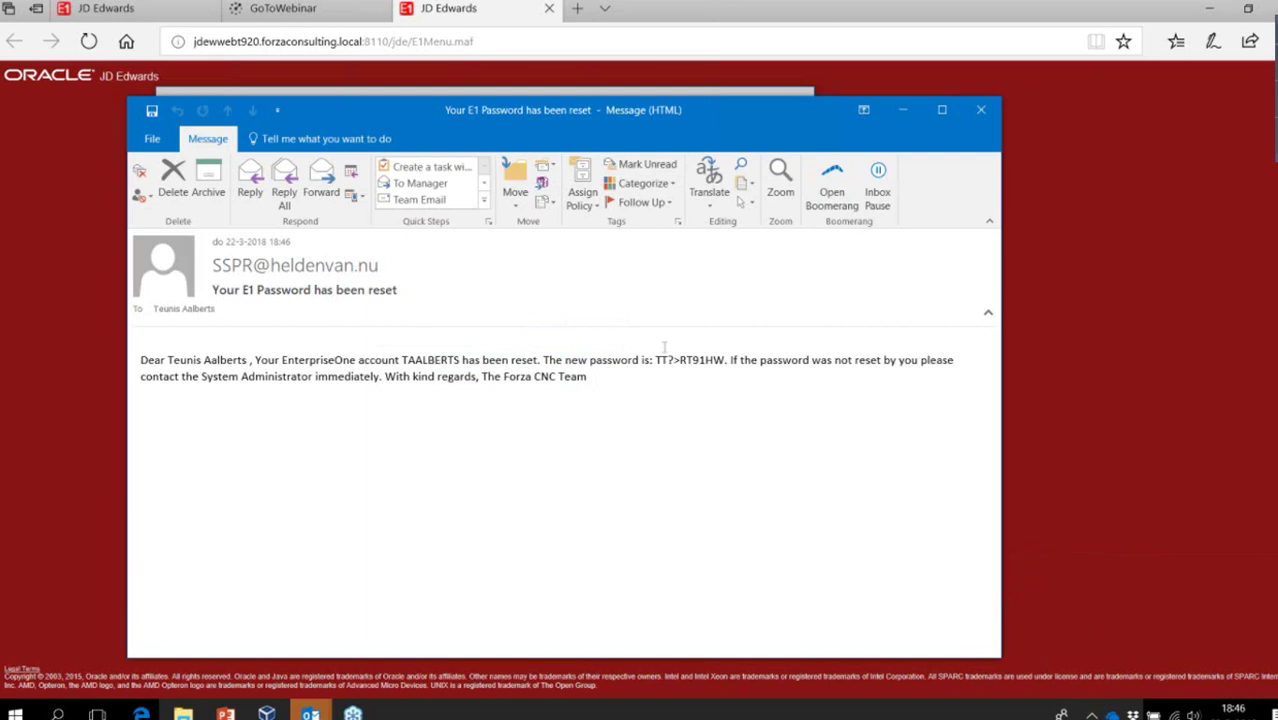
# - Copy the new password from the reset e-mail and minimize the e-mail and SSPR windows
pyautogui.moveTo(656, 360); pyautogui.dragTo(724, 362)
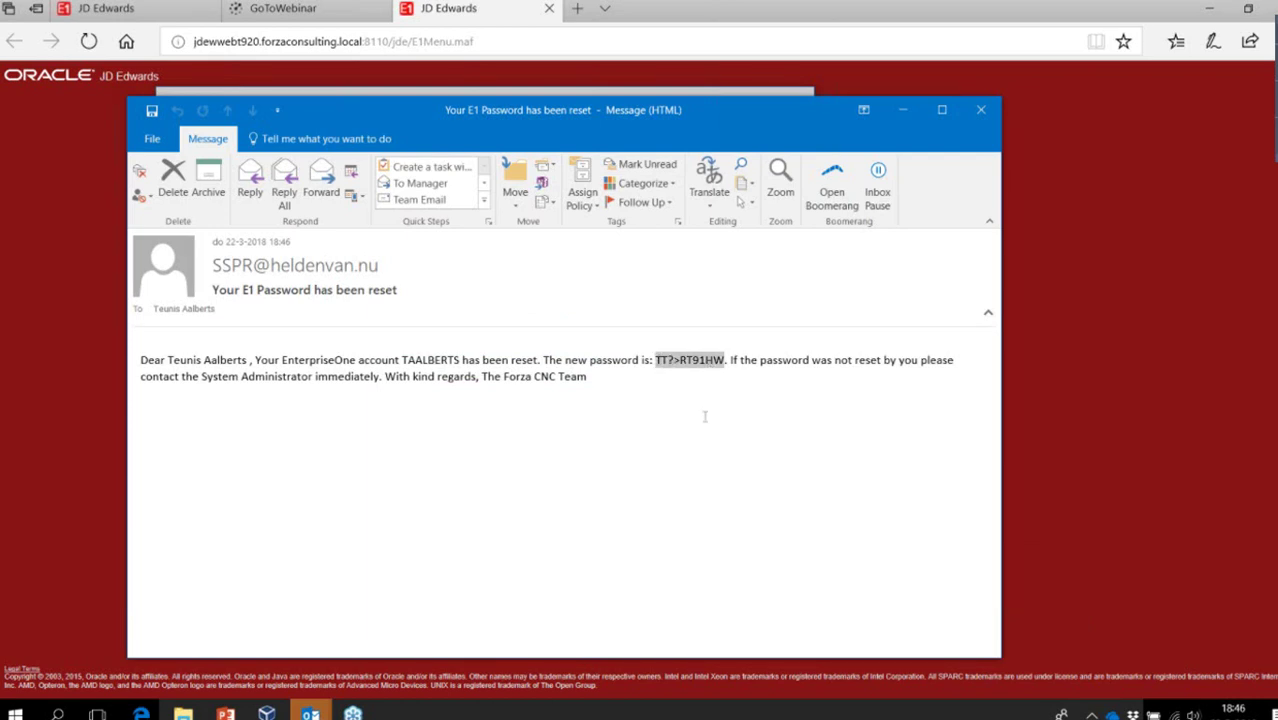
pyautogui.hotkey('ctrl', 'c')
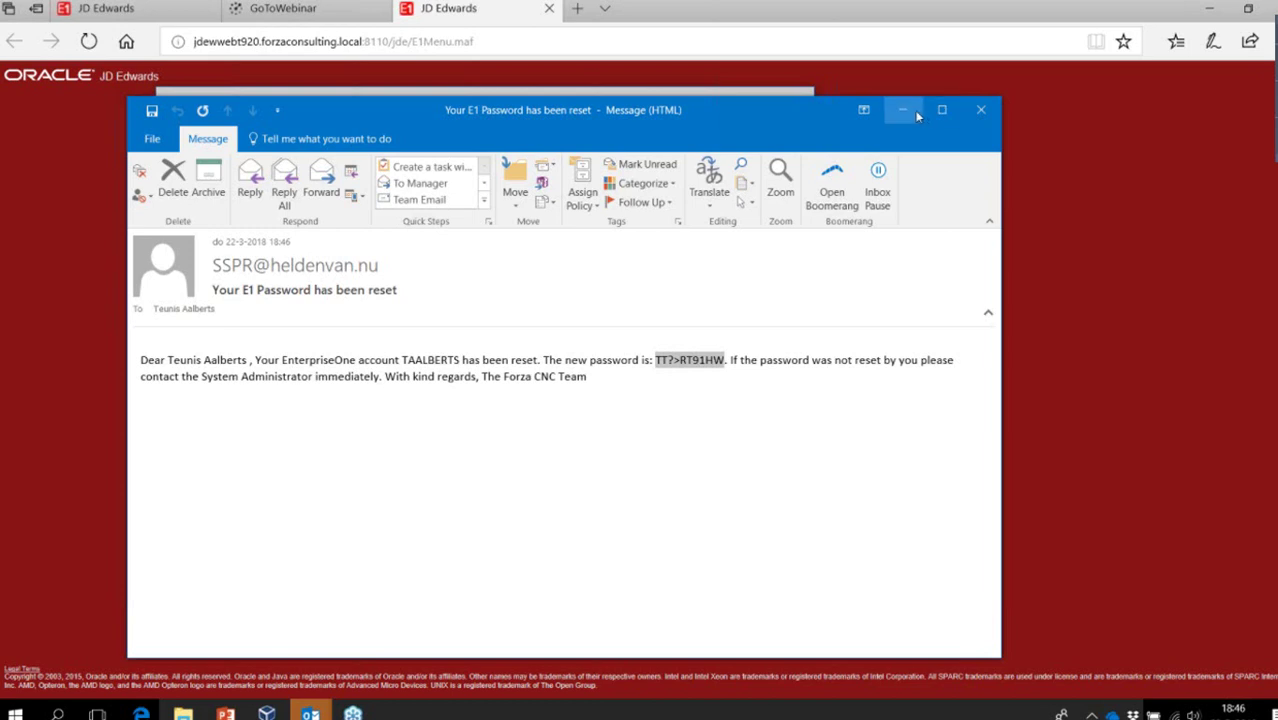
pyautogui.click(915, 113)
pyautogui.click(719, 100)
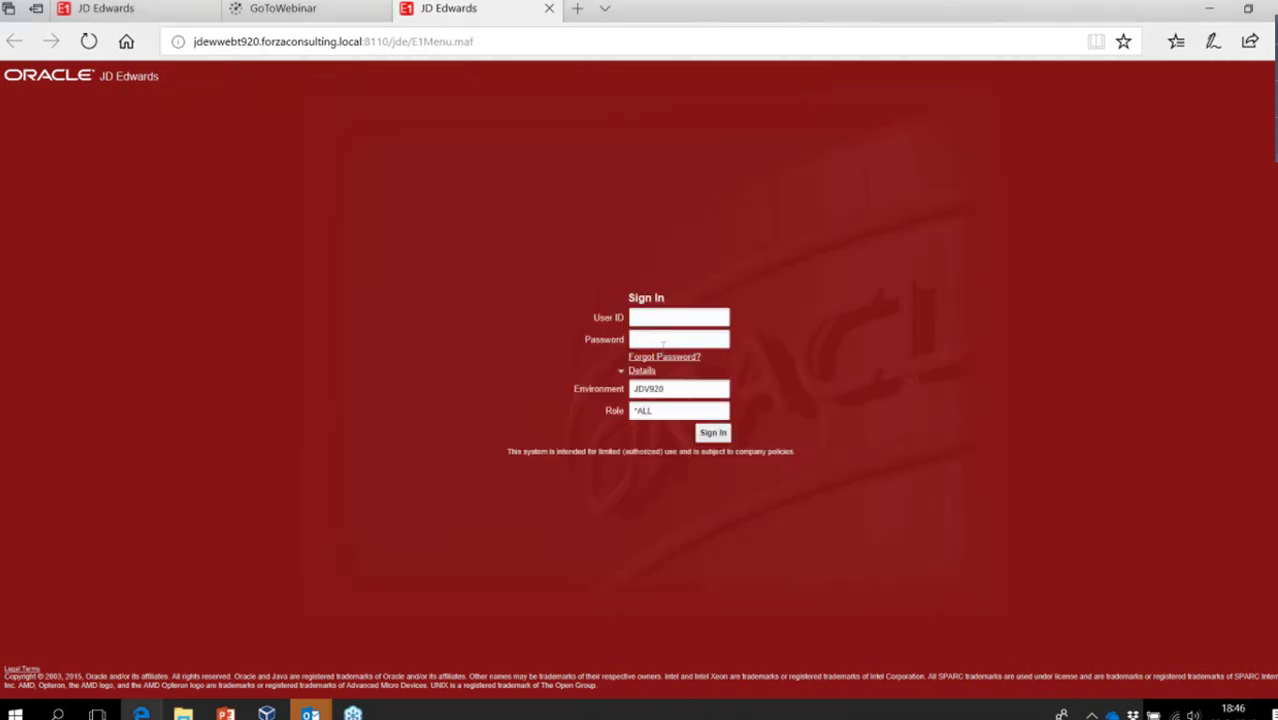
# - Sign in to JD Edwards with the user ID and the pasted temporary password
pyautogui.click(659, 317)
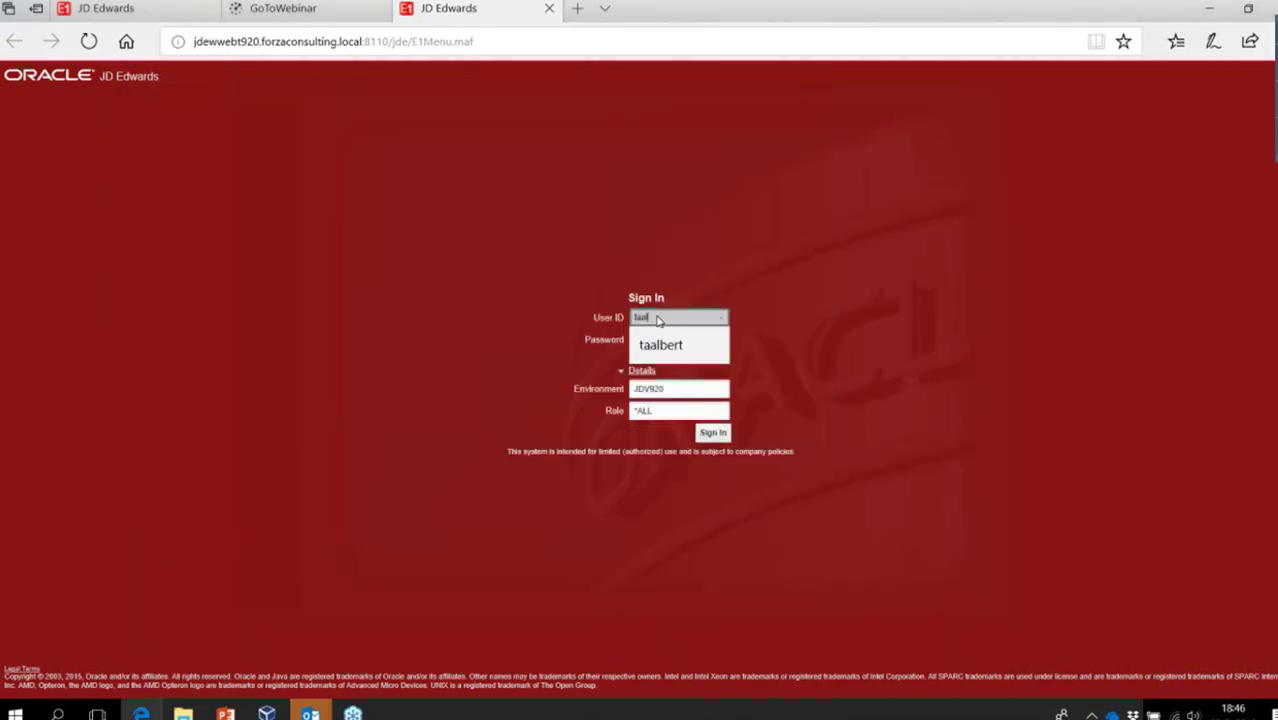
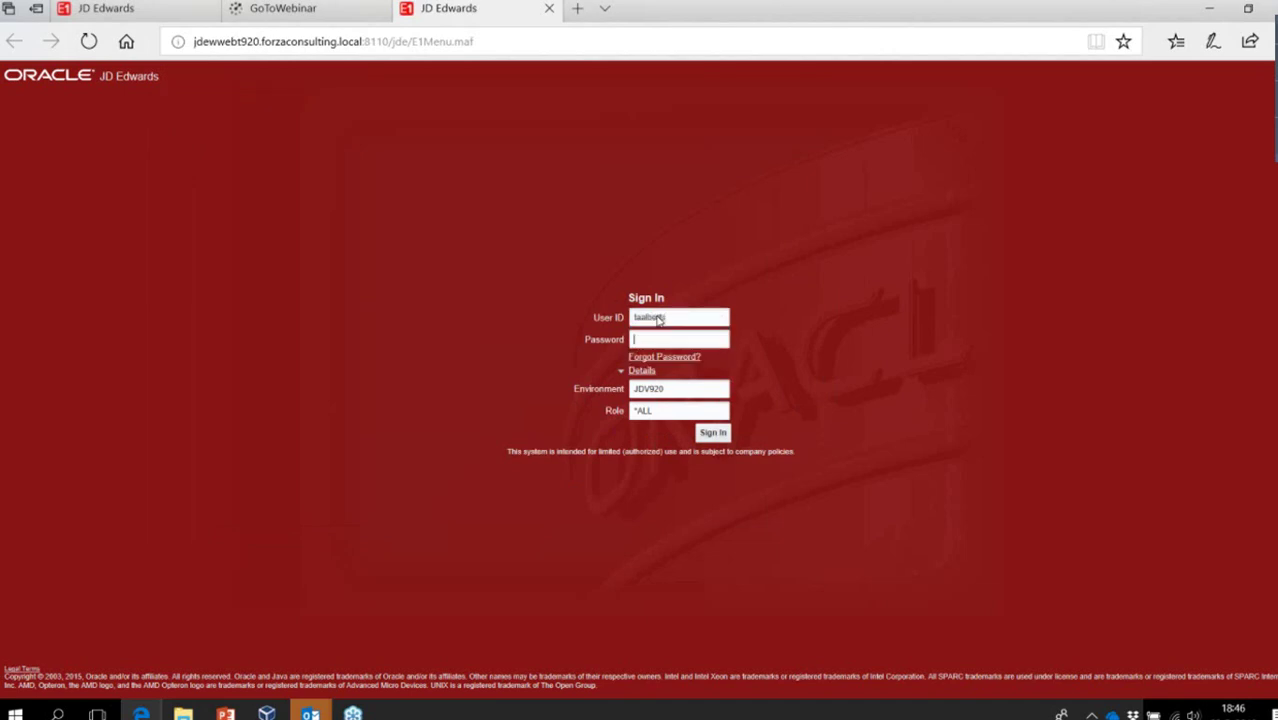
pyautogui.hotkey('ctrl', 'v')
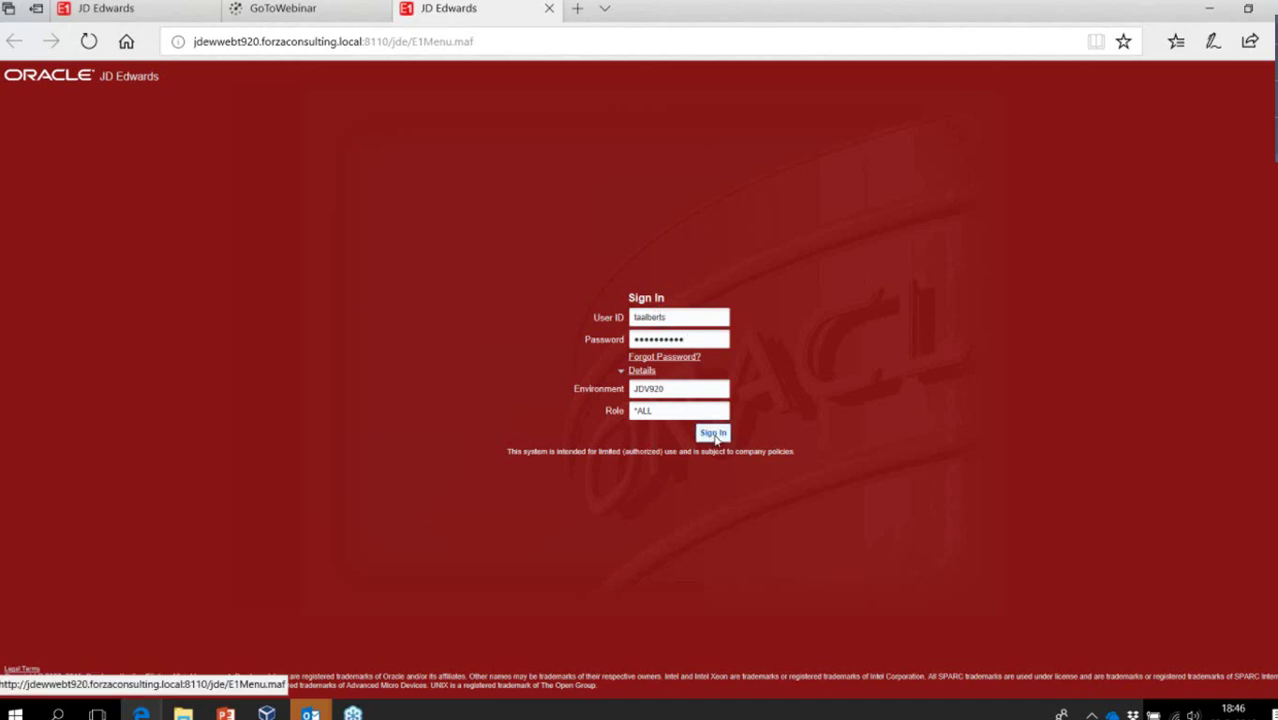
pyautogui.click(713, 433)
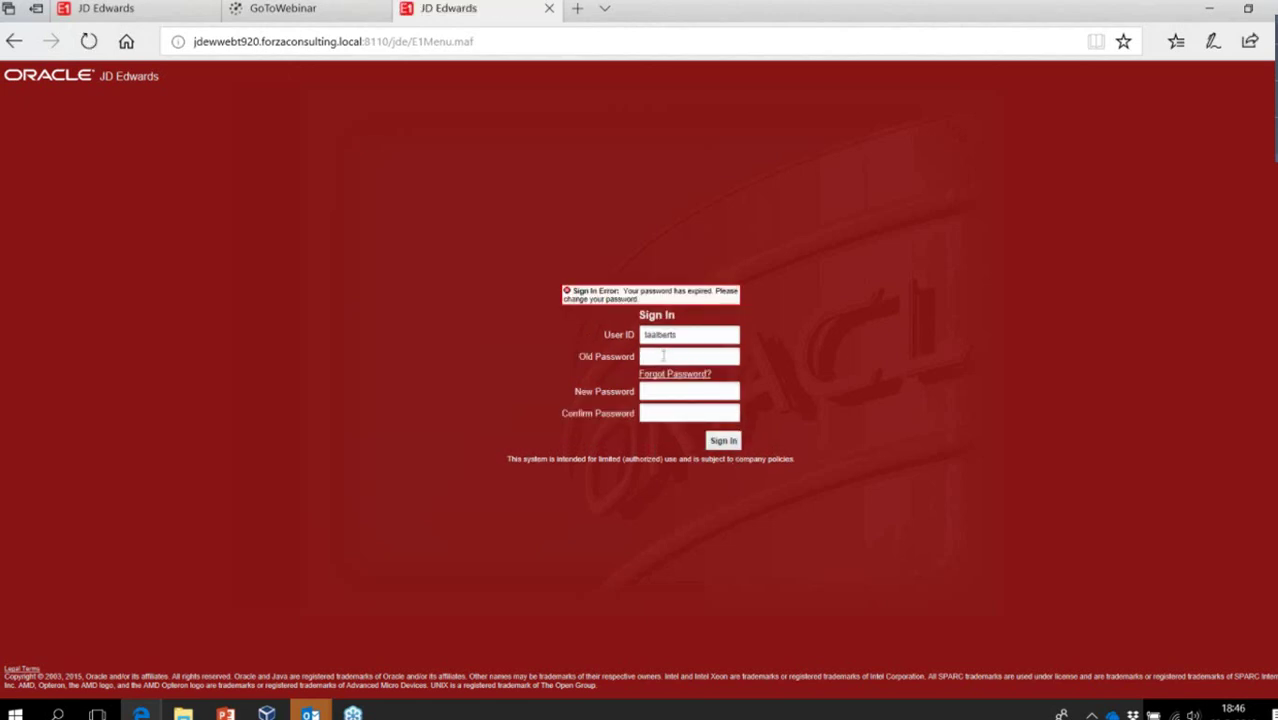
# - Fill in the expired temporary password as old password, then enter and confirm a new password
pyautogui.click(664, 355)
pyautogui.hotkey('ctrl', 'v')
pyautogui.write('•••••••••')
pyautogui.press('Tab')
pyautogui.write('•••••••••')
# - Submit the new password, view the user's four secret questions without saving, and open SSPR Administration
pyautogui.click(708, 444)
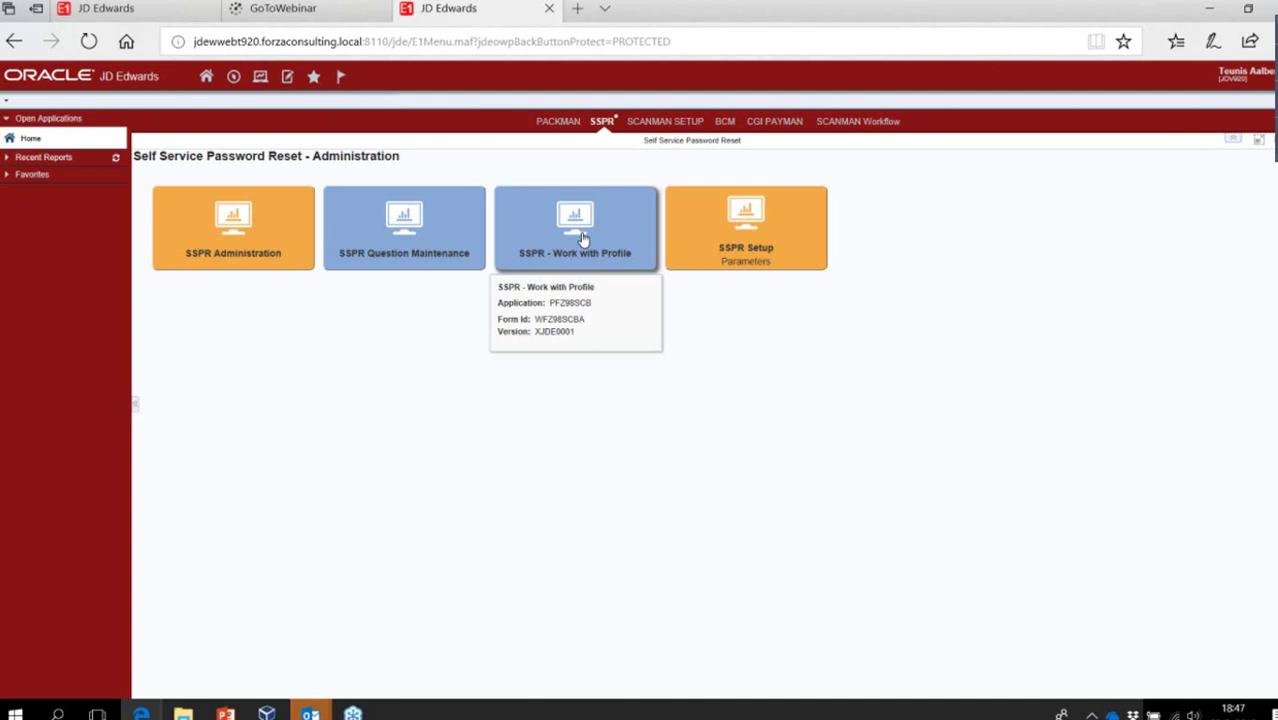
pyautogui.click(583, 238)
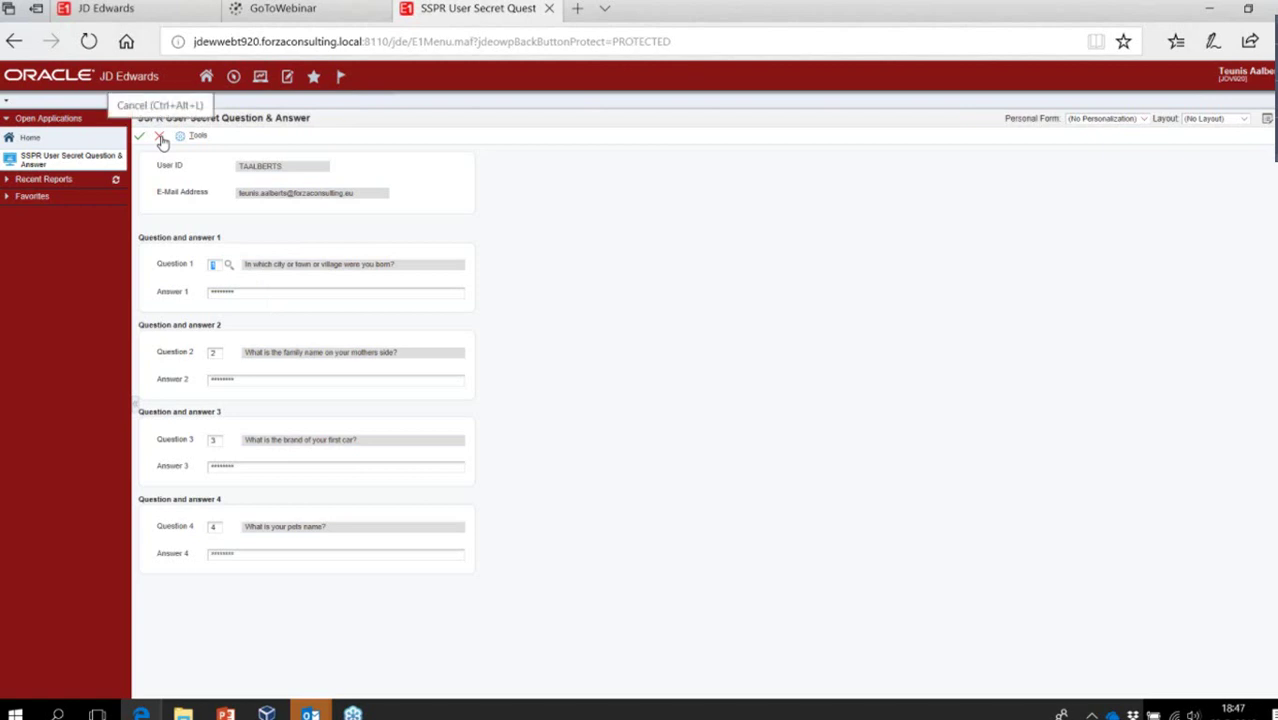
pyautogui.click(162, 140)
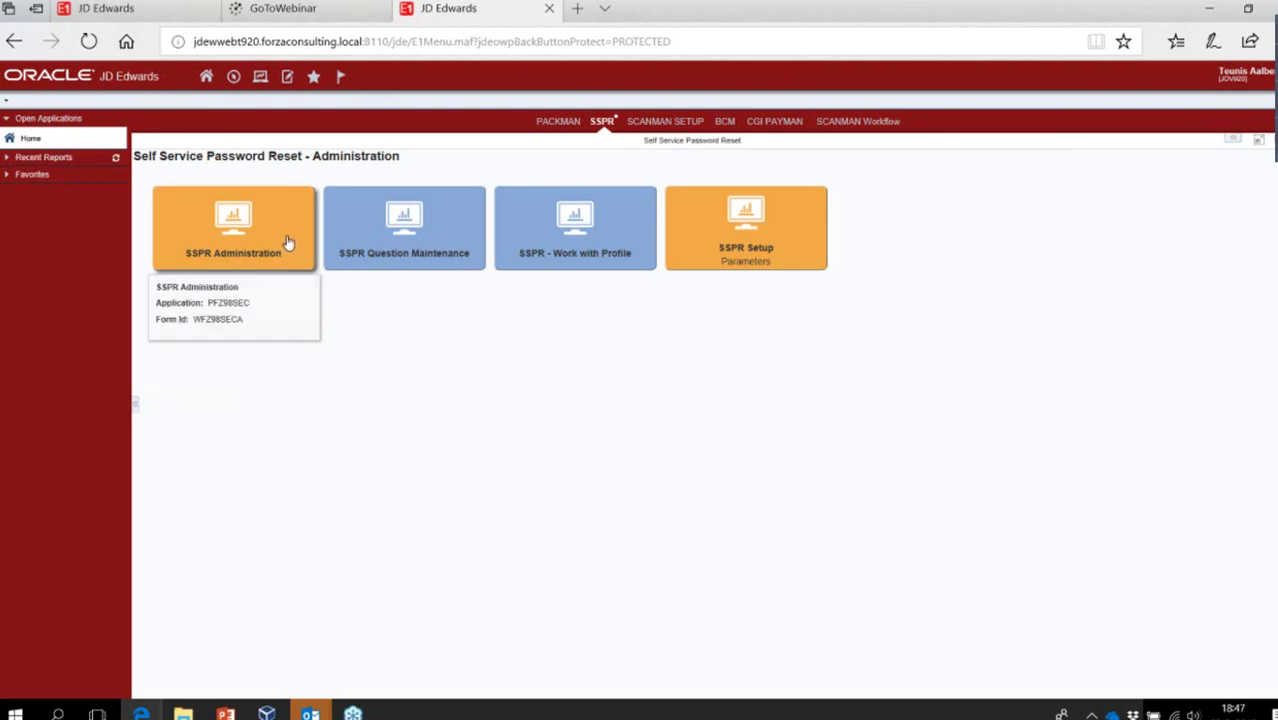
pyautogui.click(283, 248)
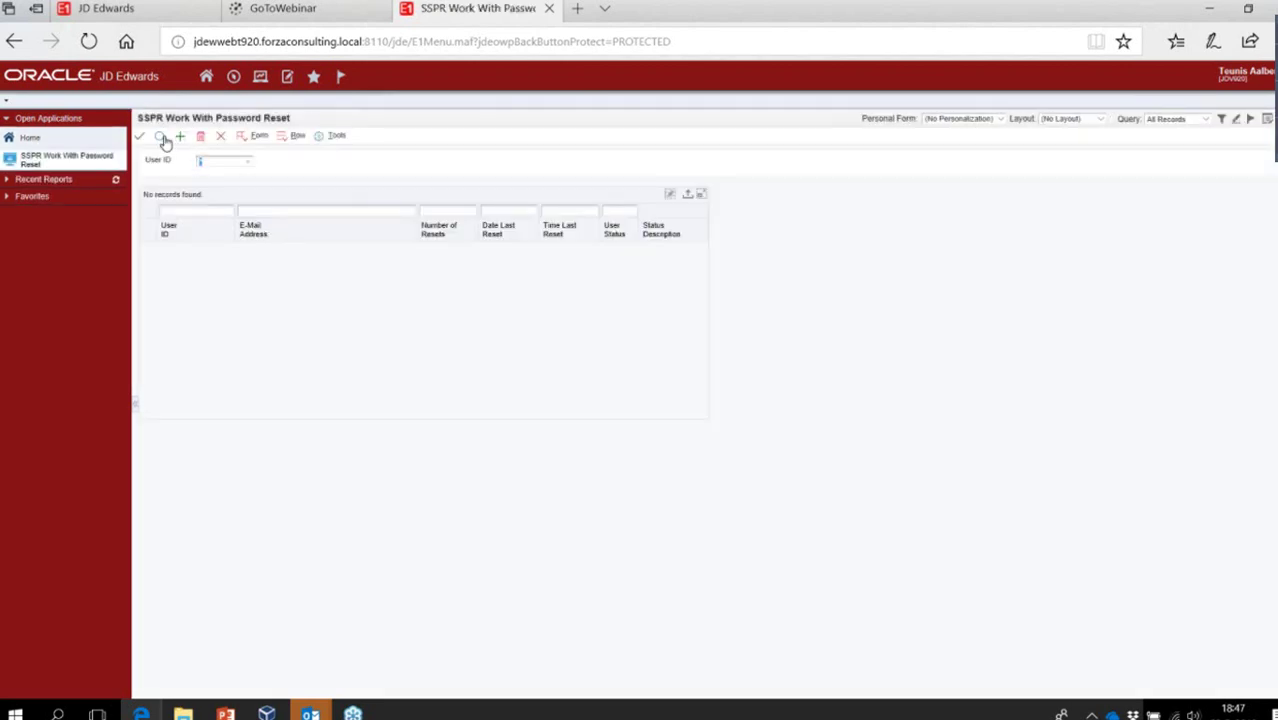
# - Find the password reset records and load all 65 user rows
pyautogui.click(160, 136)
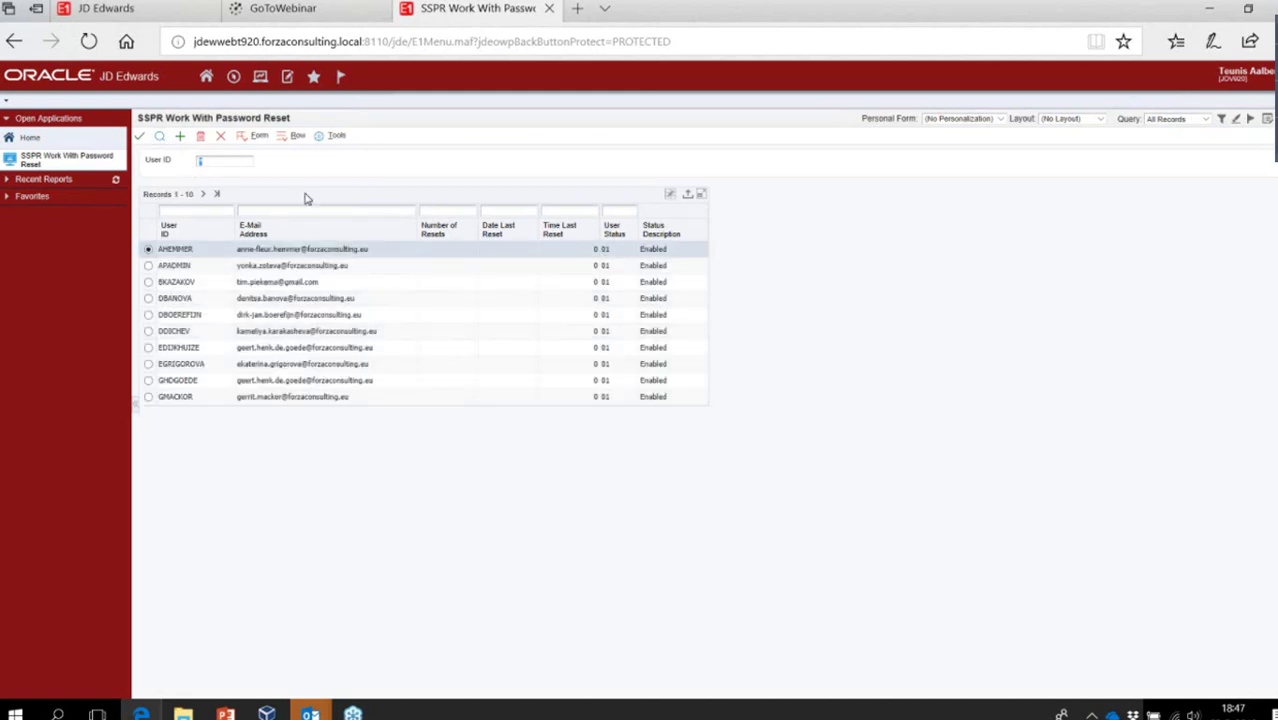
pyautogui.click(216, 194)
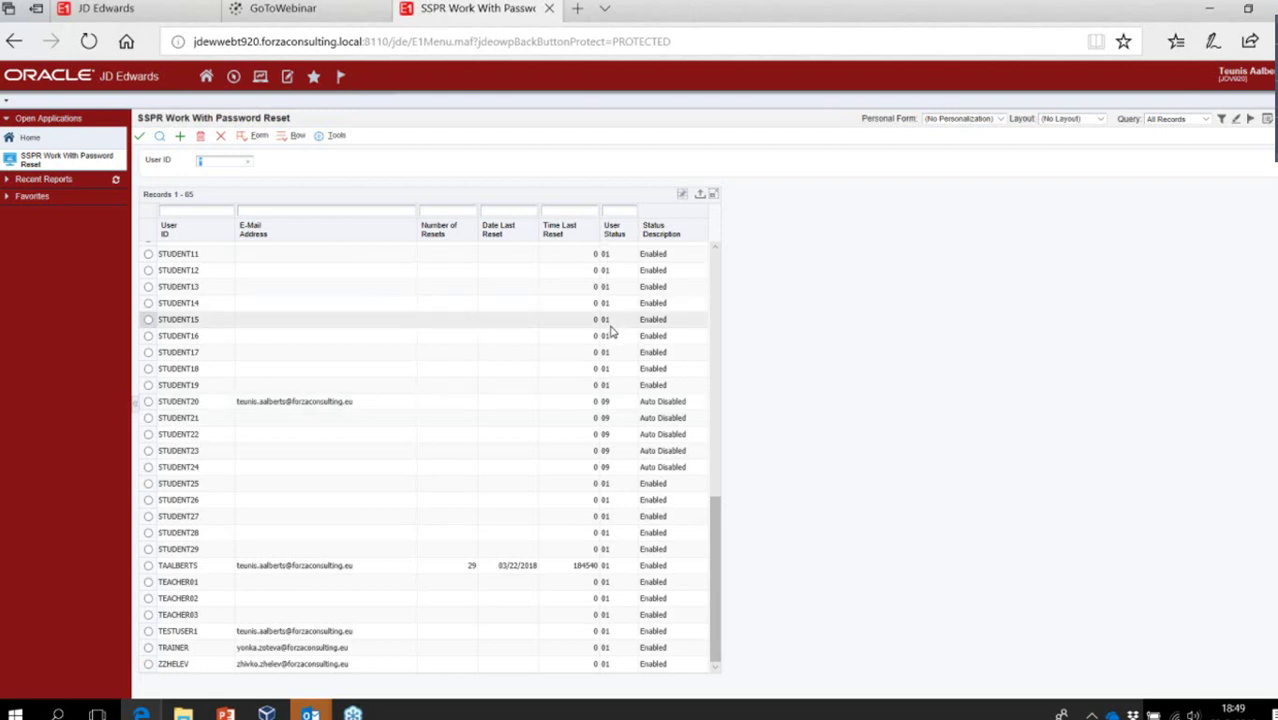
# - Try the User Status filter, dismiss its suggestions, and cancel out of Work With Password Reset
pyautogui.click(616, 211)
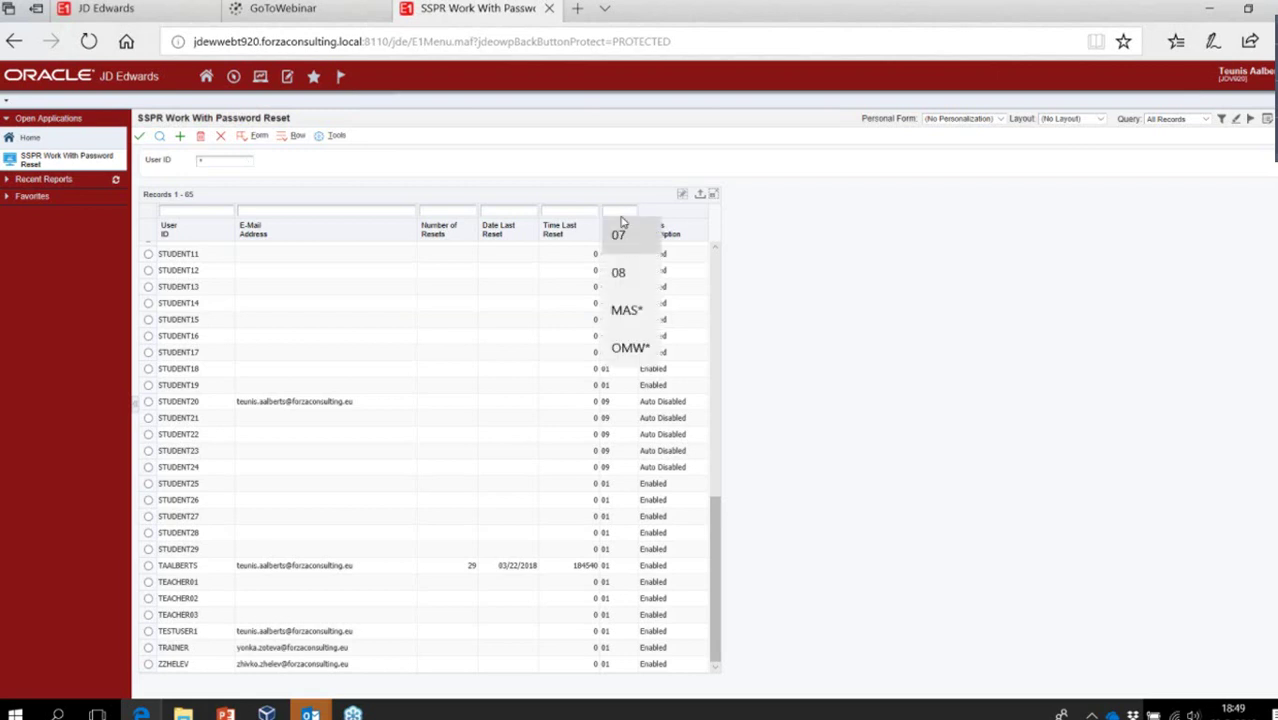
pyautogui.click(668, 212)
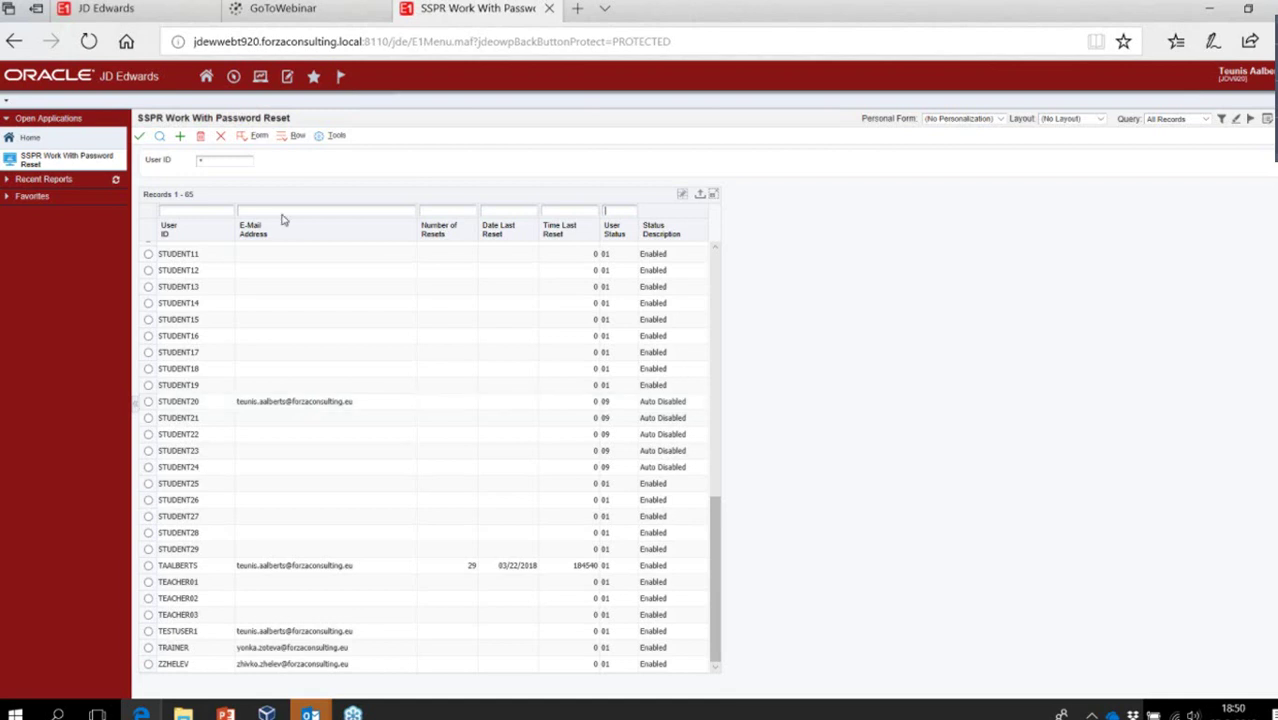
pyautogui.click(222, 139)
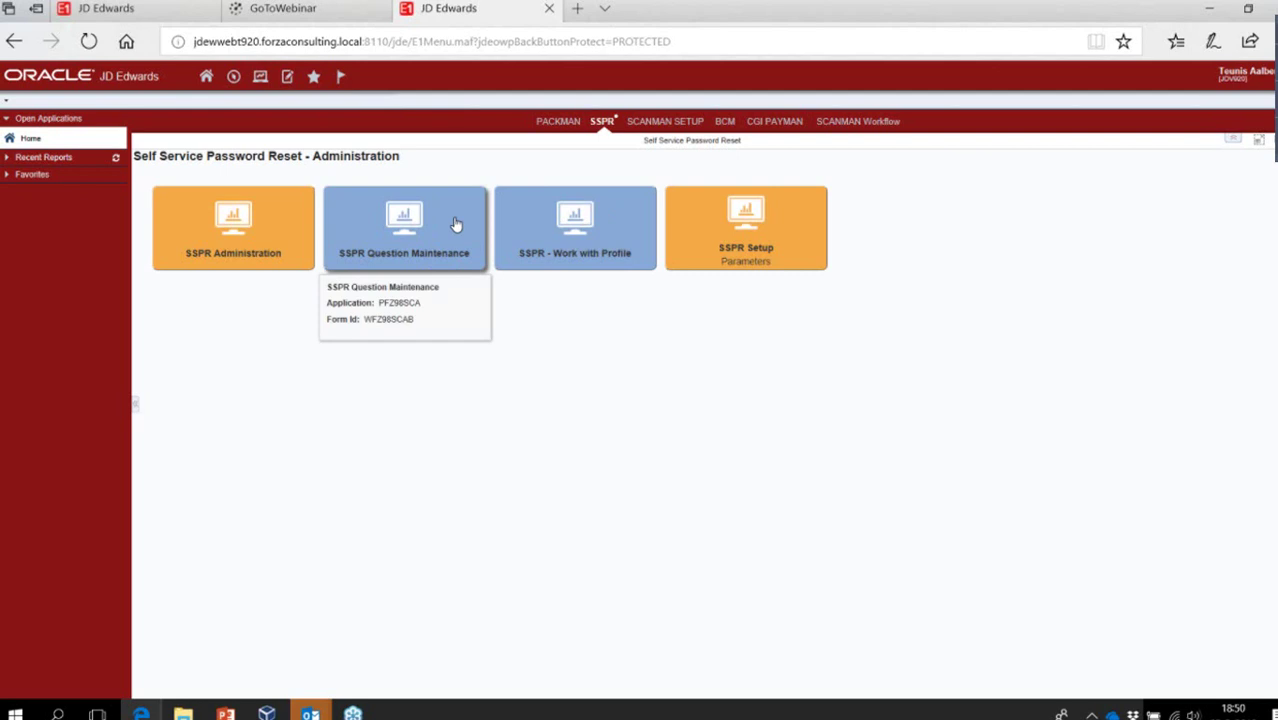
pyautogui.click(455, 224)
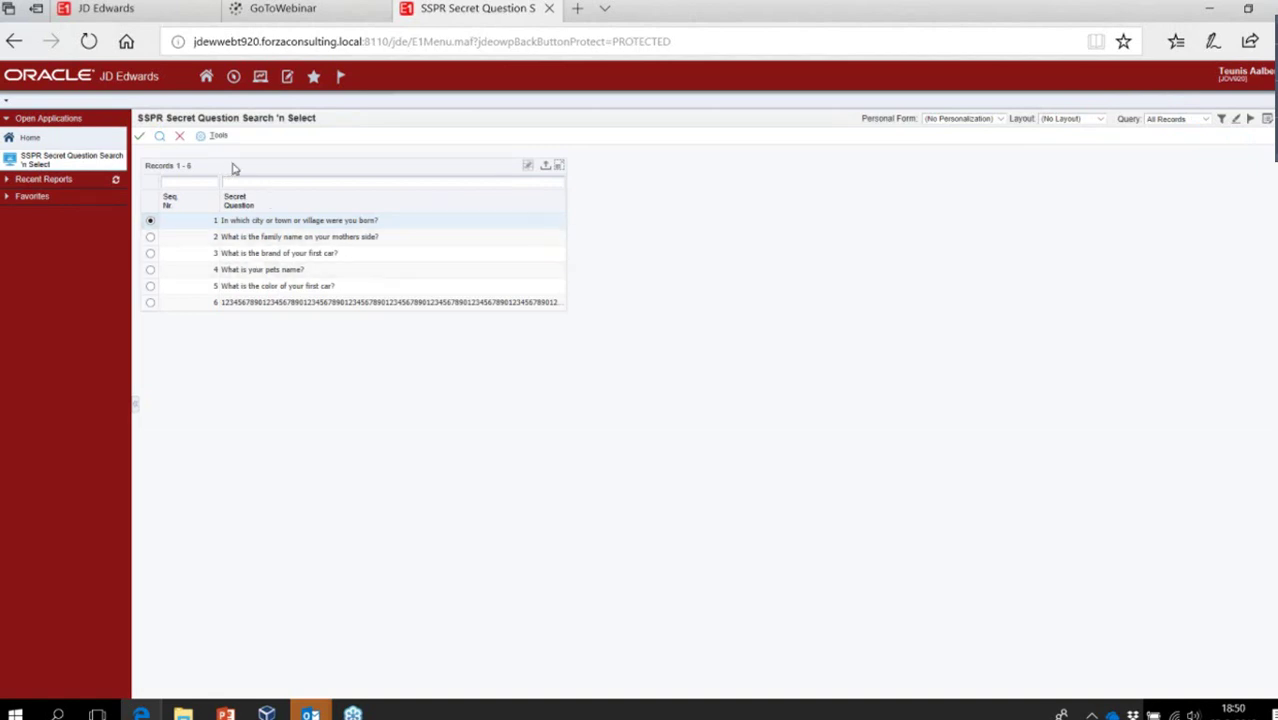
pyautogui.click(181, 139)
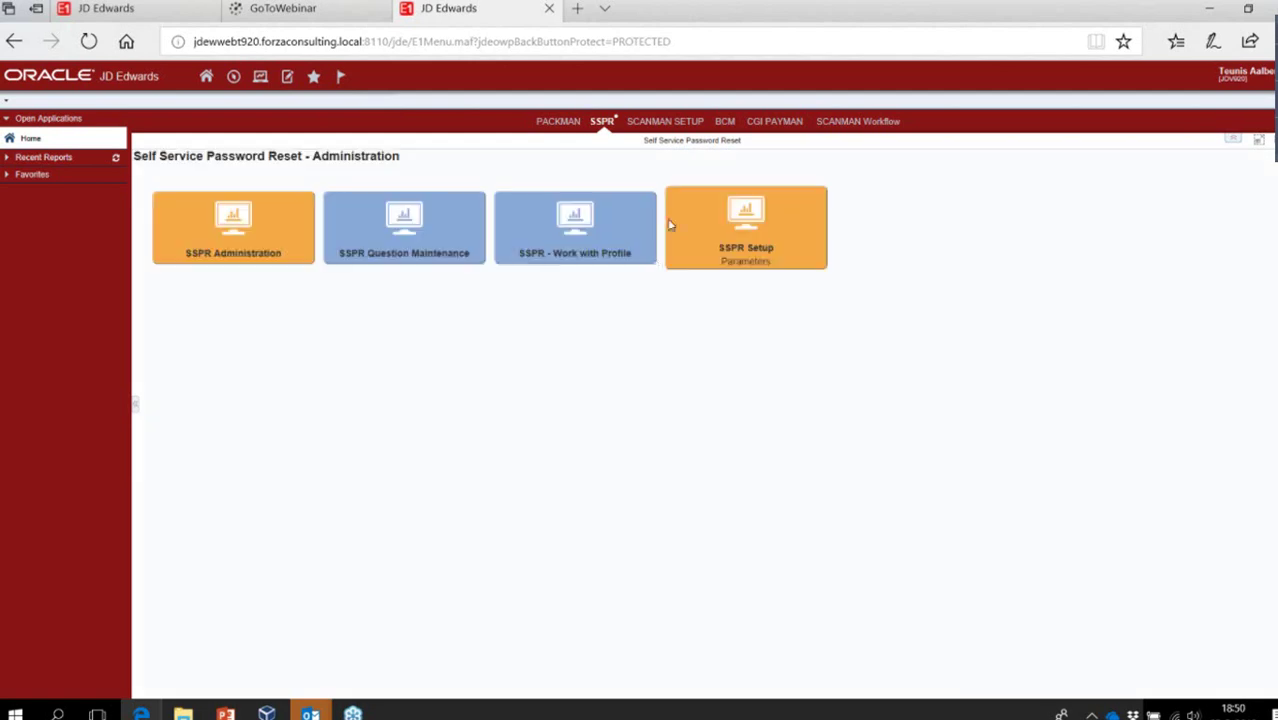
# - Open SSPR Setup Parameters, select the profile shortcut URL, and view Password Settings (strength 05, 10 attempts)
pyautogui.click(796, 240)
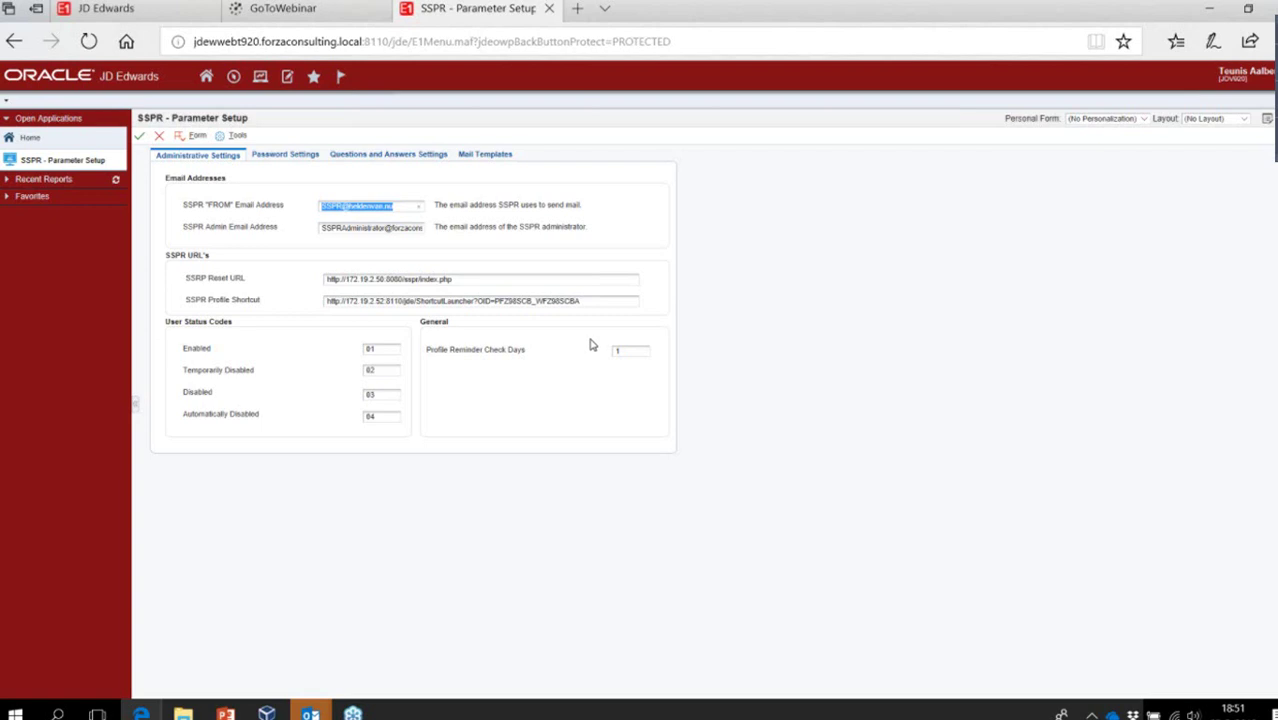
pyautogui.click(598, 306)
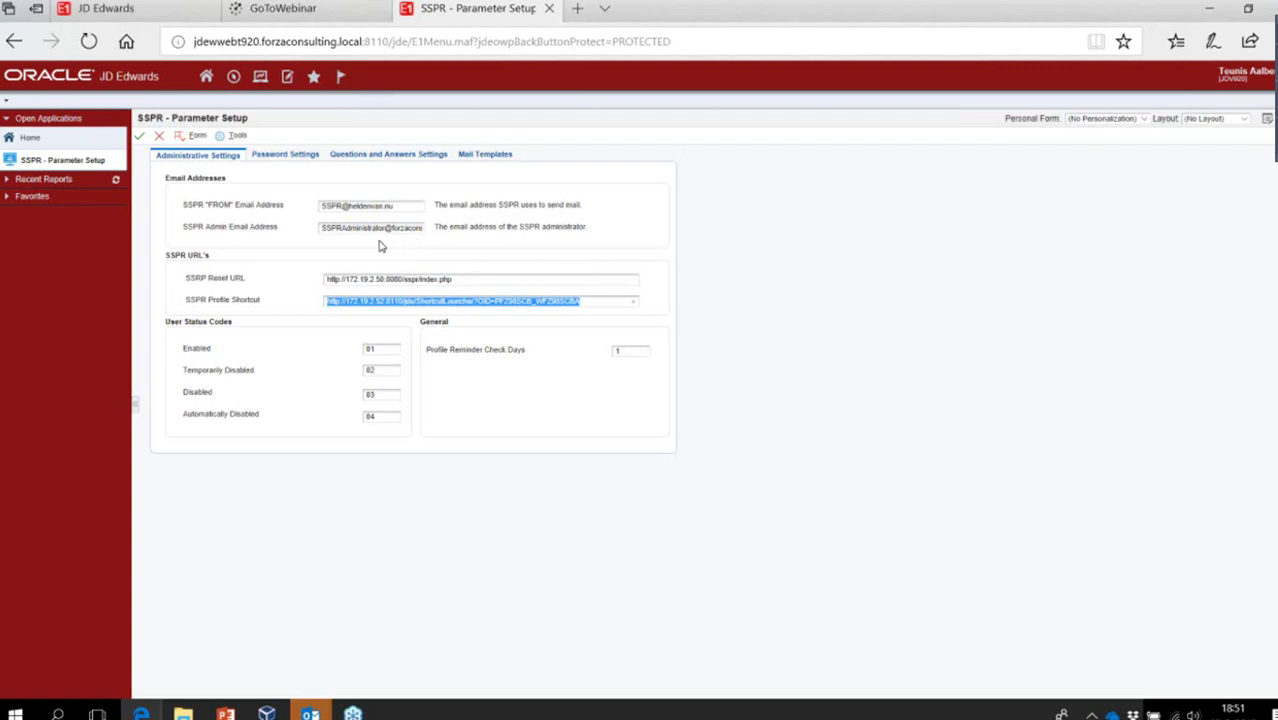
pyautogui.click(290, 163)
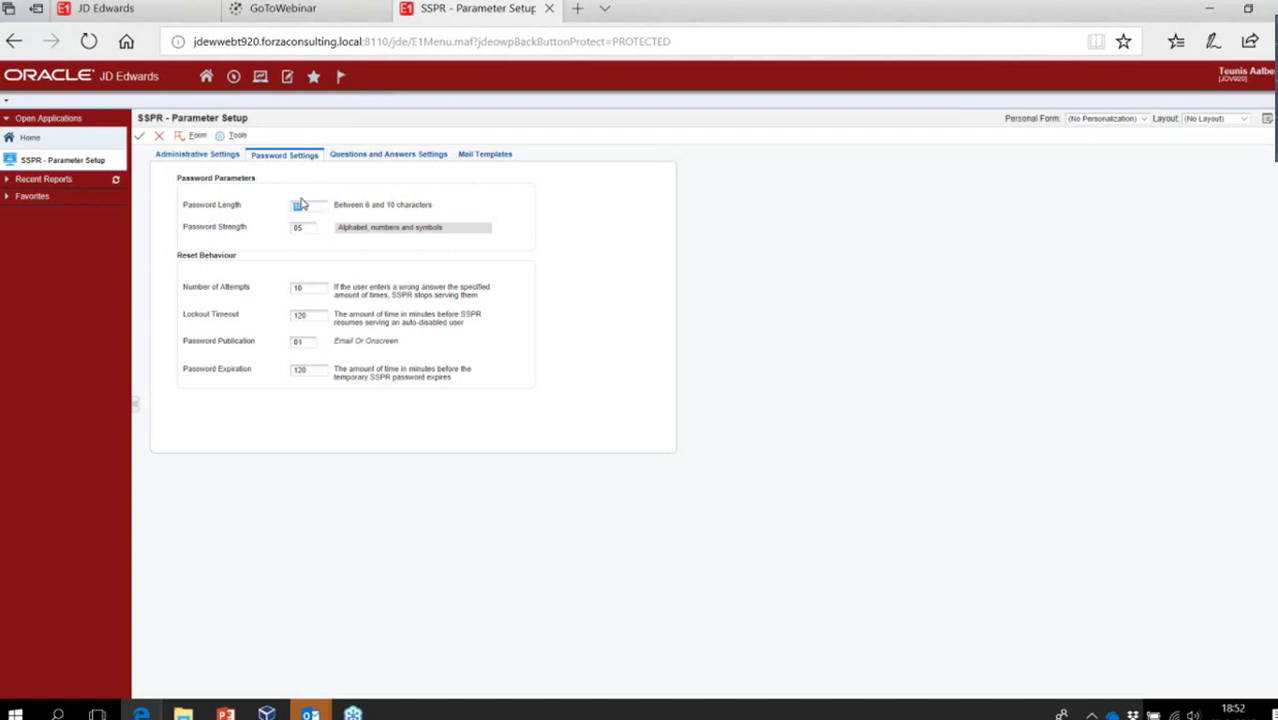
pyautogui.press('BackSpace')
# - Show the Questions and Answers Settings tab with the 1-to-5 secret question maximum
pyautogui.click(397, 156)
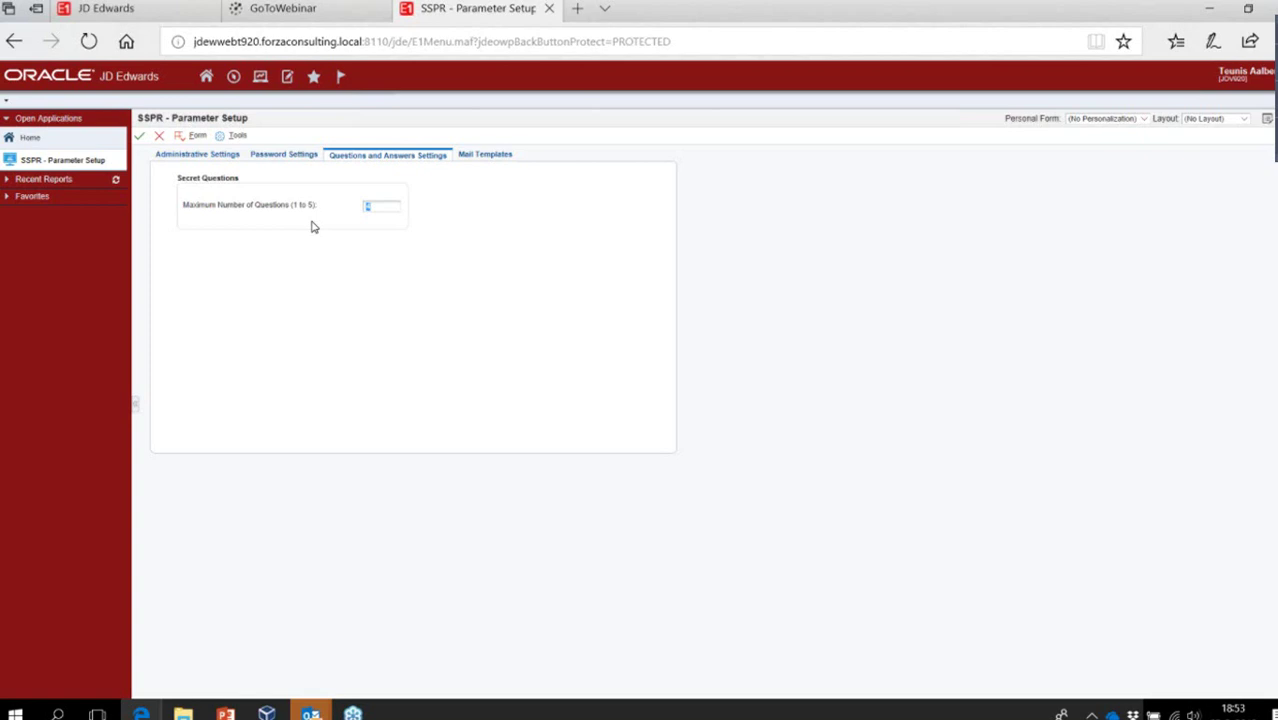
# - Show the Mail Templates tab with reset, failed reset, profile reminder and welcome subjects
pyautogui.click(473, 157)
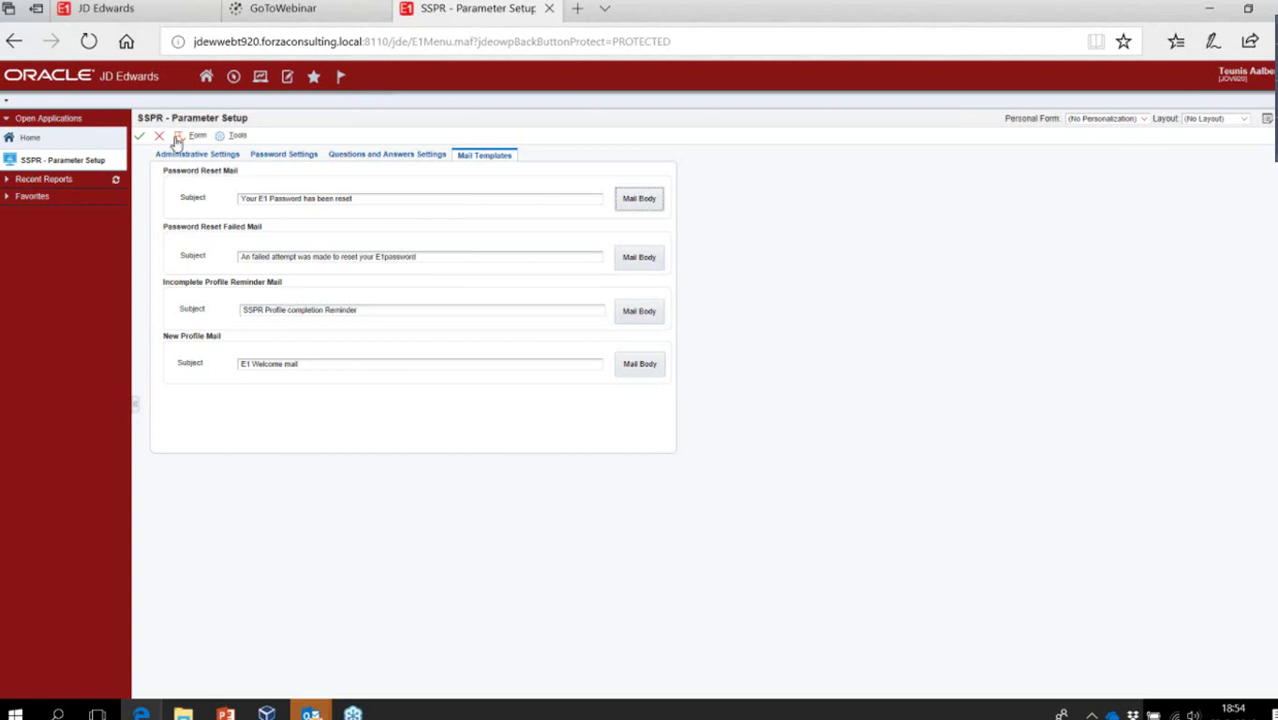
# - Cancel Parameter Setup and bring up the PowerPoint SSPR Reporting slide on Password Reset Usage Analysis
pyautogui.click(158, 140)
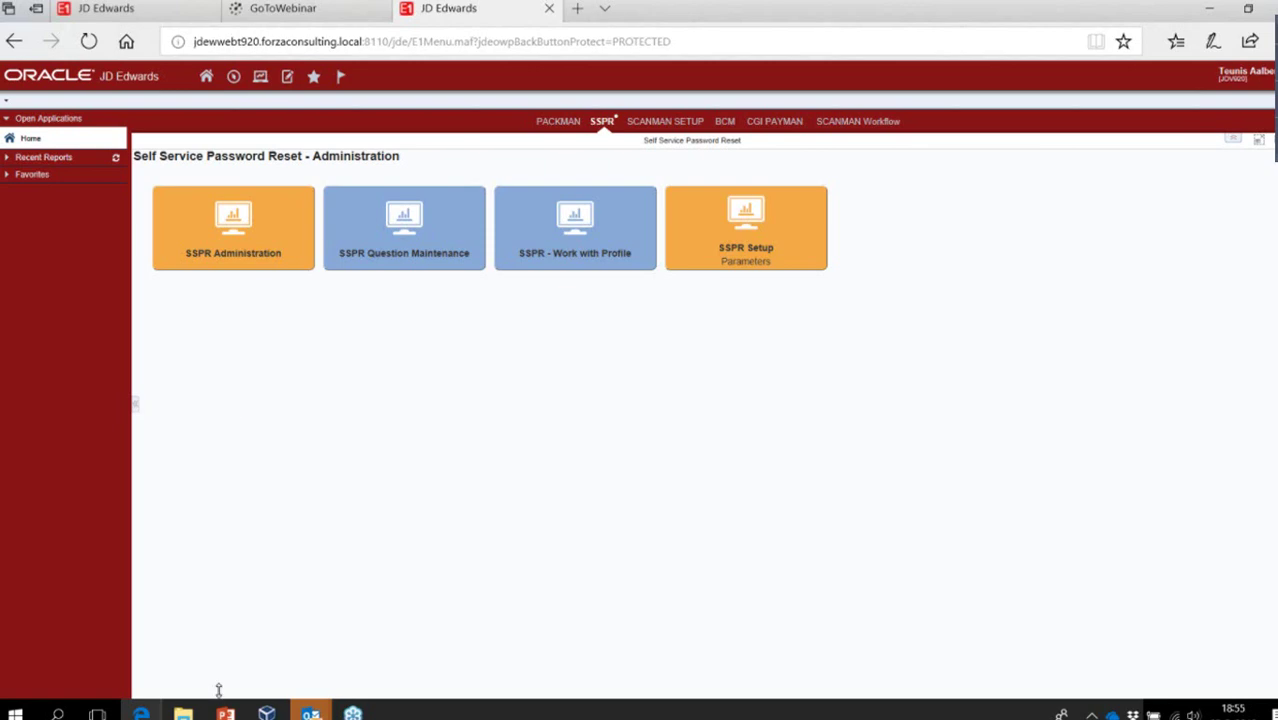
pyautogui.moveTo(225, 712)
pyautogui.click(335, 660)
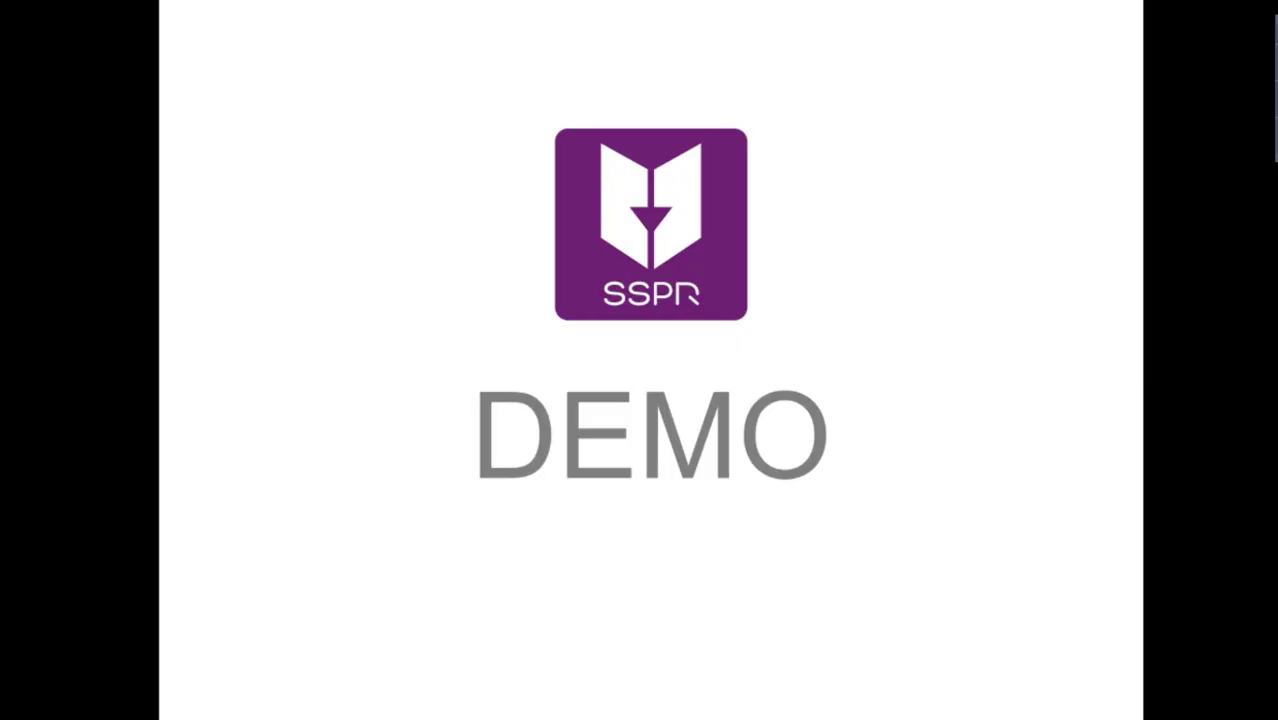
pyautogui.press('Right')
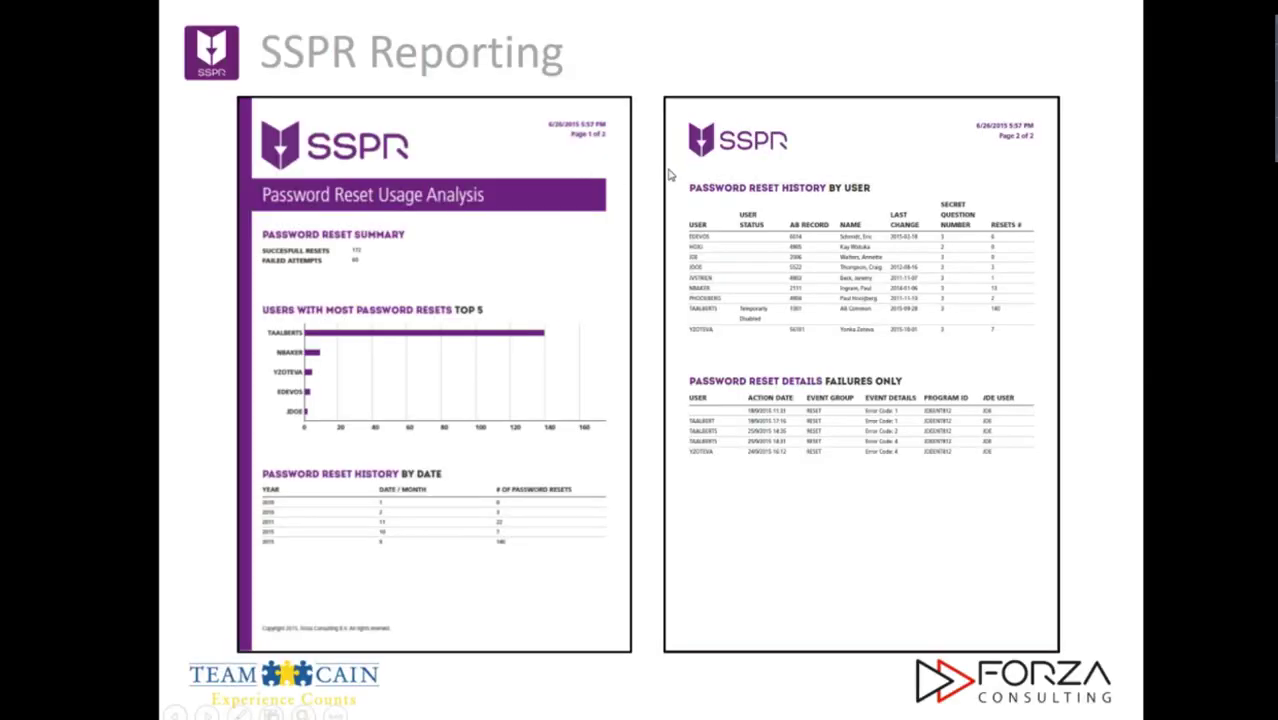